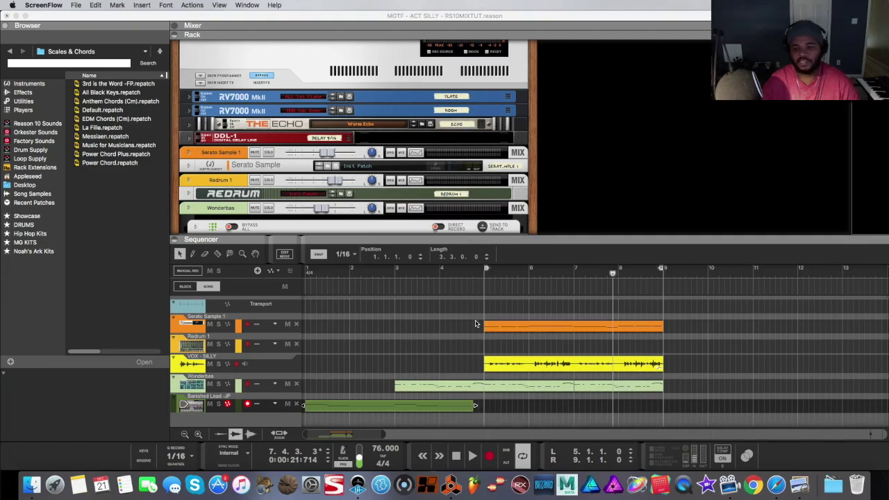
Step: Switch to Preview to show the two viewer comment screenshots, and quit it to return to Reason
key(super+Tab)
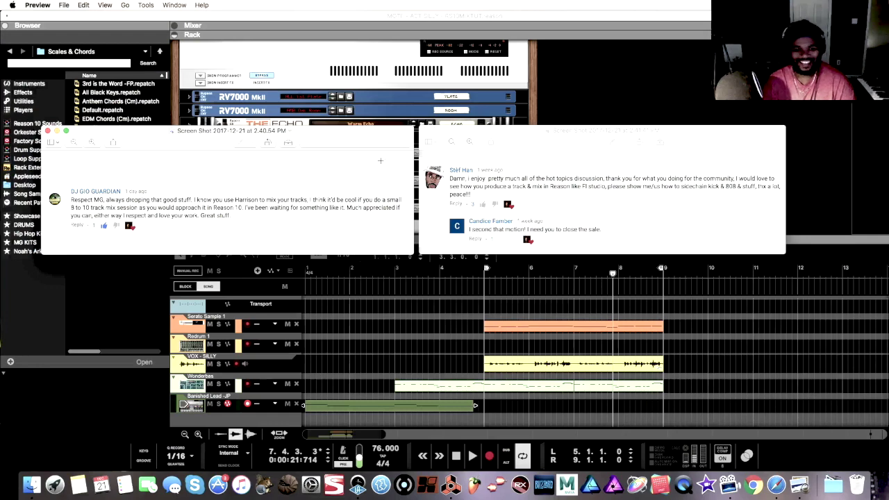
key(super+q)
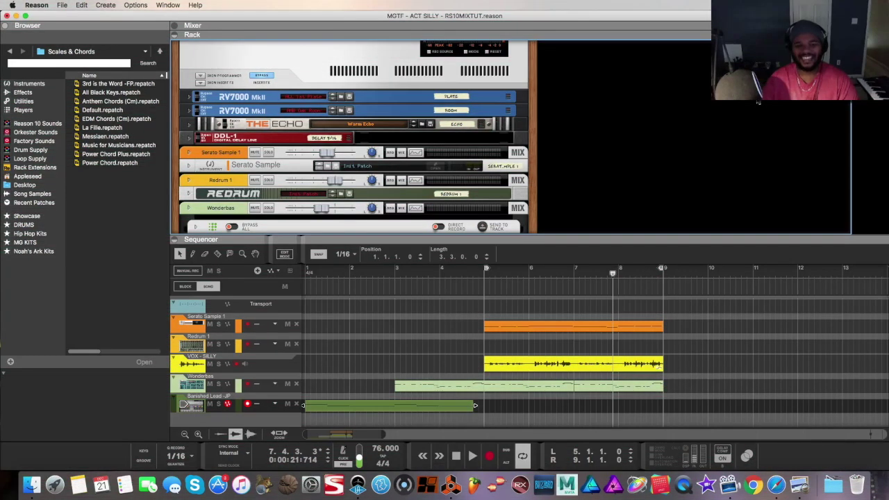
Step: Play the arrangement from bar 1 and unmute the Redrum 1 track during playback
click(313, 277)
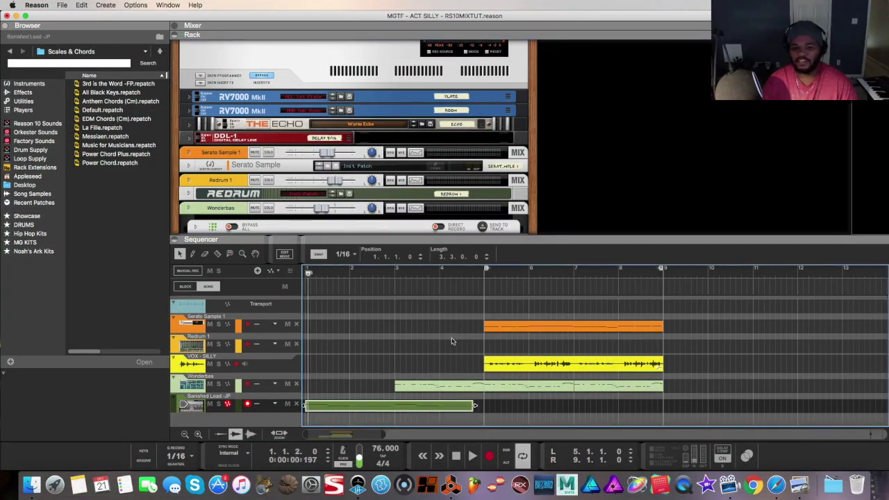
click(471, 453)
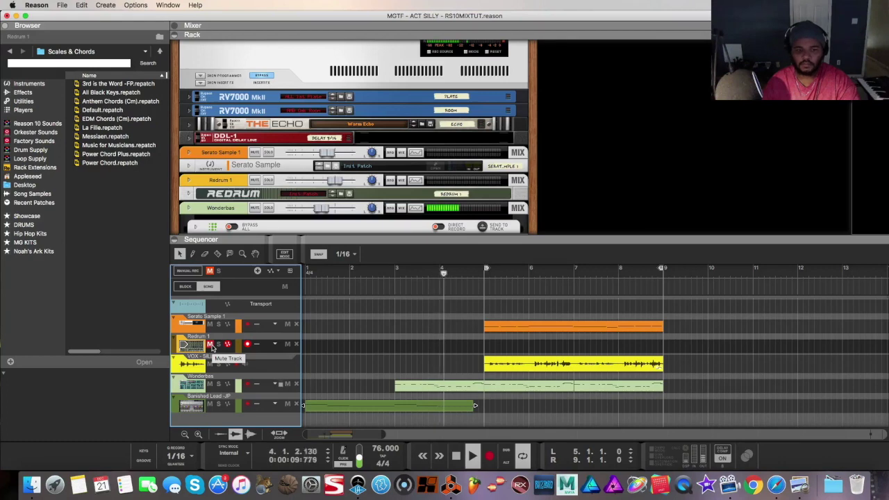
click(210, 344)
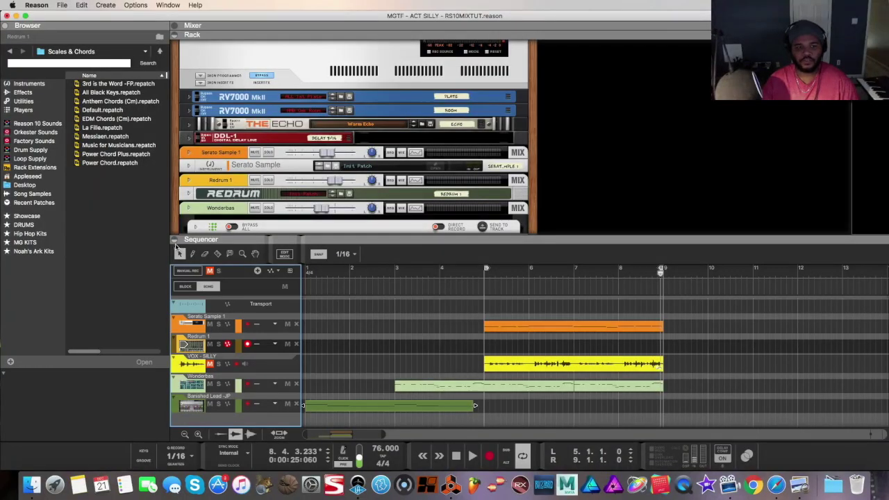
Step: Hide the sequencer to enlarge the rack, and unfold the Serato Sample 1 mix channel and its instrument device
click(175, 242)
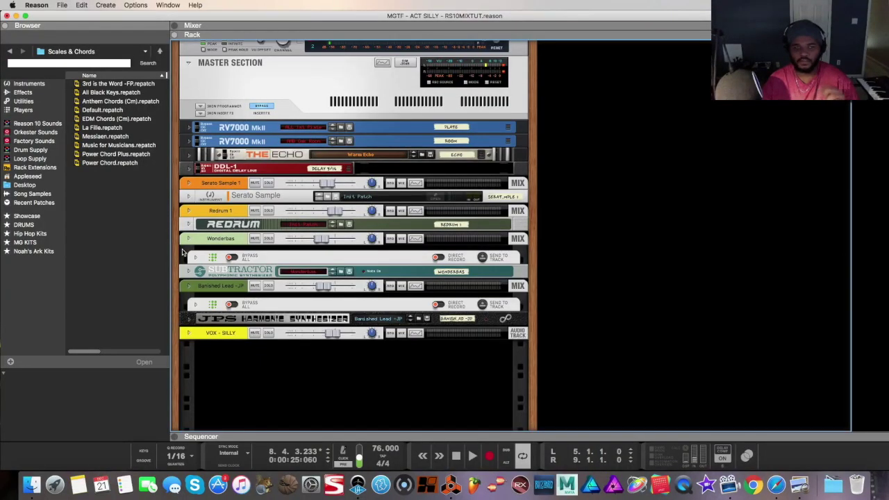
click(189, 183)
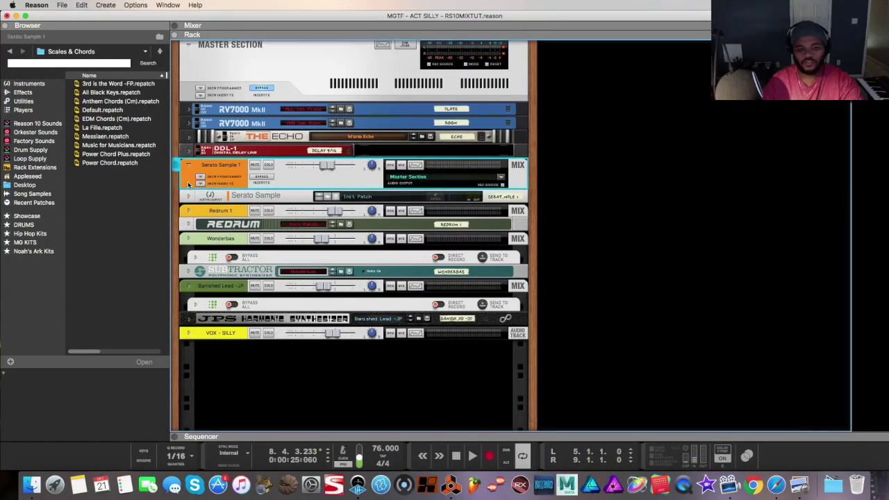
click(188, 198)
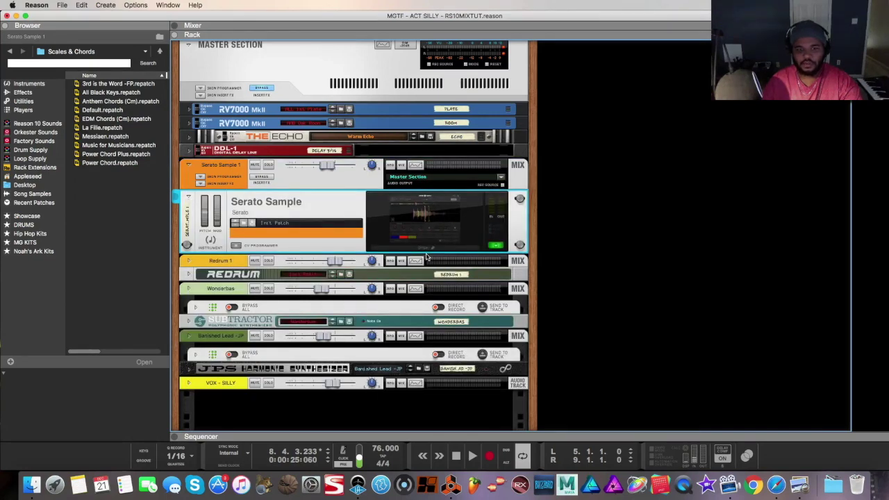
Step: List the available instruments and browse the third-party plugins around Serato Sample and Serum
click(28, 83)
scroll(114, 222, down, 10)
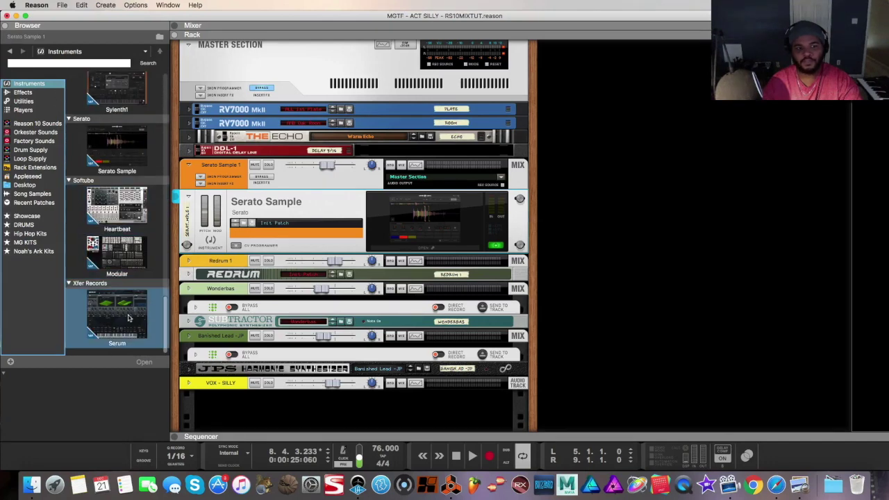
scroll(125, 229, up, 3)
scroll(128, 203, up, 4)
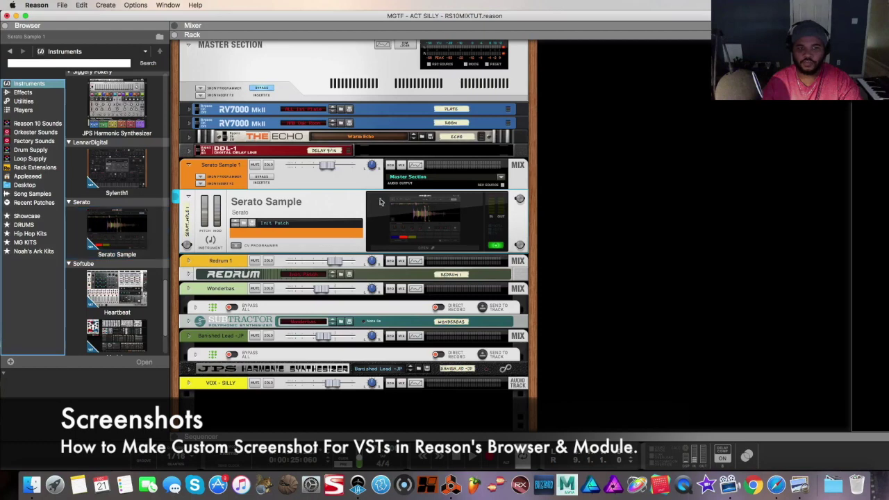
Step: Capture a new device screenshot from the Serato Sample plugin window, check the instrument thumbnails, and close the plugin window
click(430, 250)
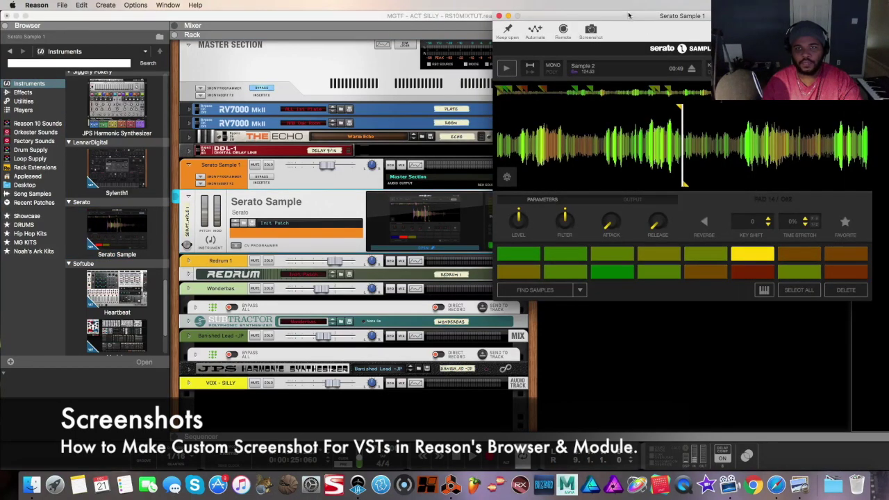
drag(629, 15, 441, 129)
click(404, 142)
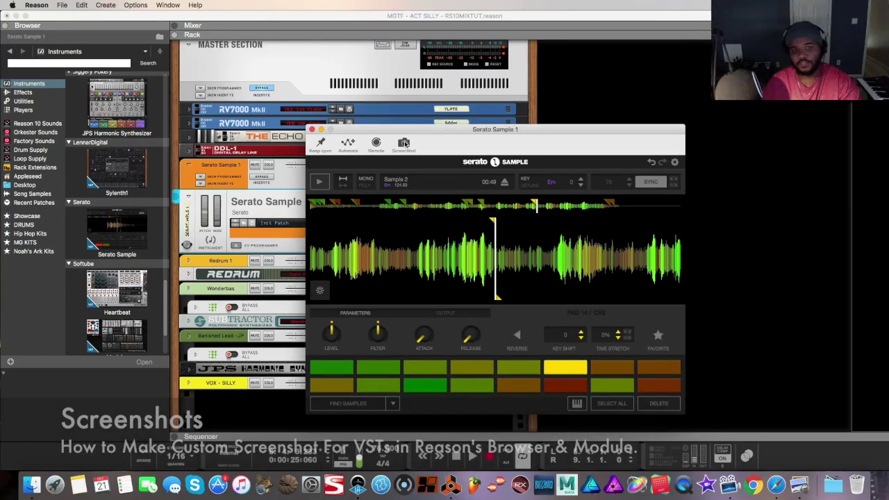
click(312, 129)
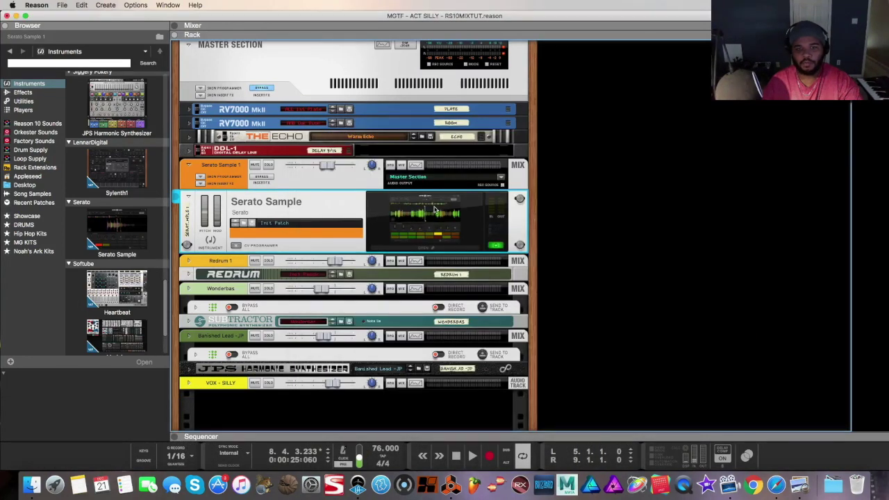
scroll(117, 209, down, 3)
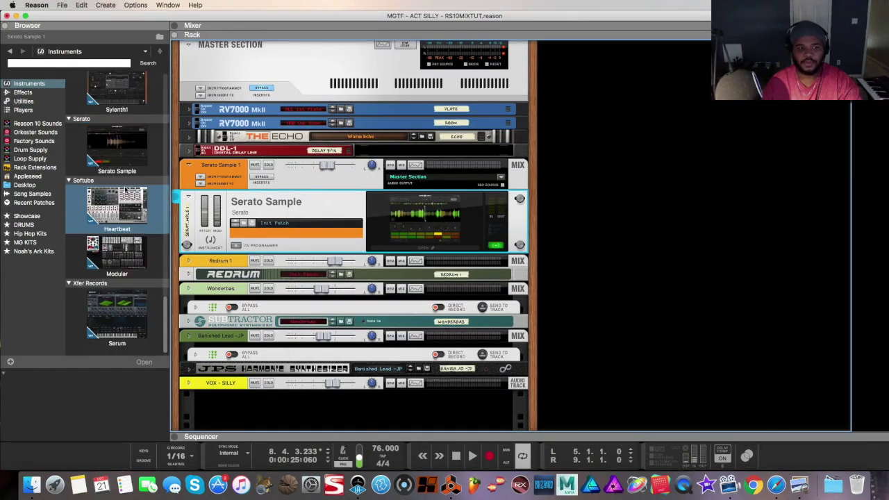
scroll(130, 198, up, 10)
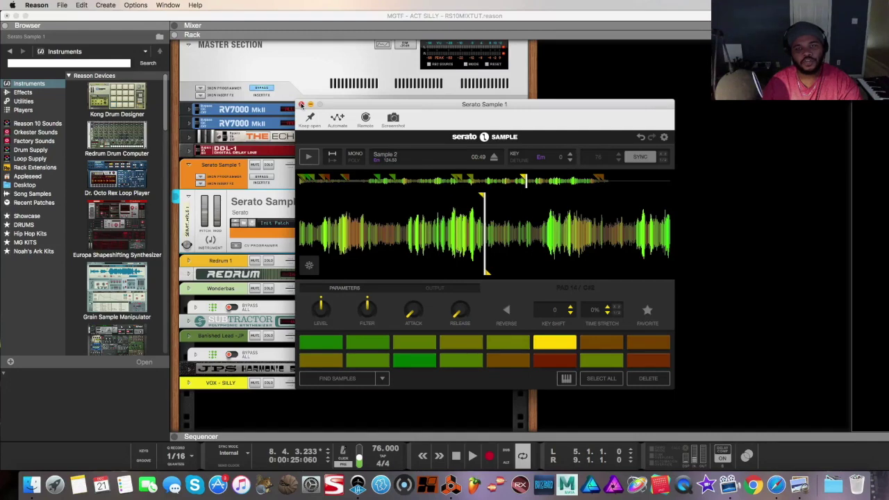
click(302, 105)
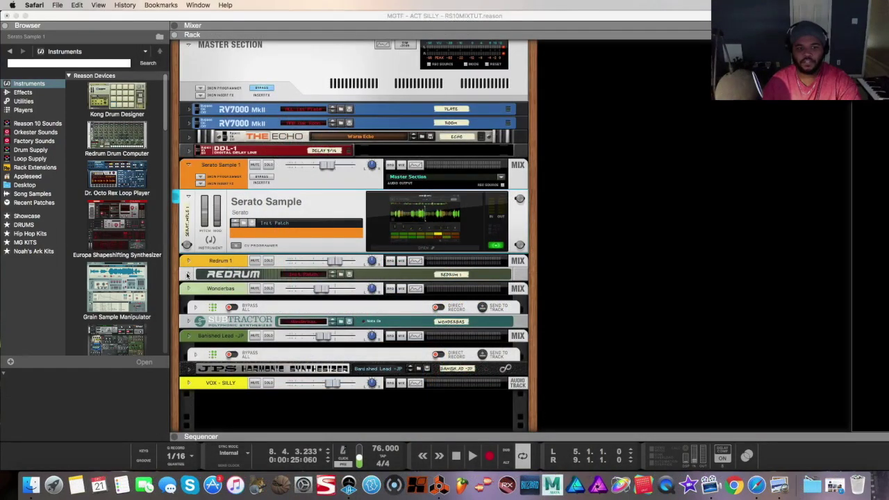
Step: Unfold the Redrum drum machine to audition its pattern, and fold the device and its mix channel back up
click(187, 274)
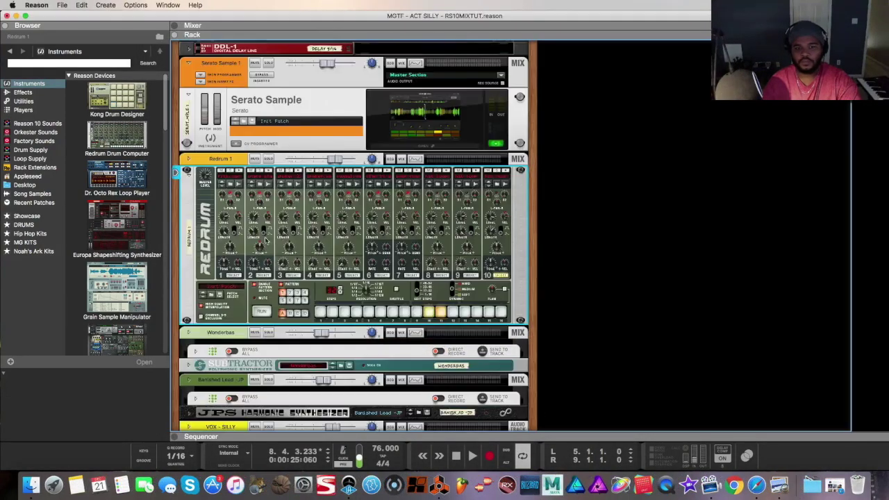
click(262, 310)
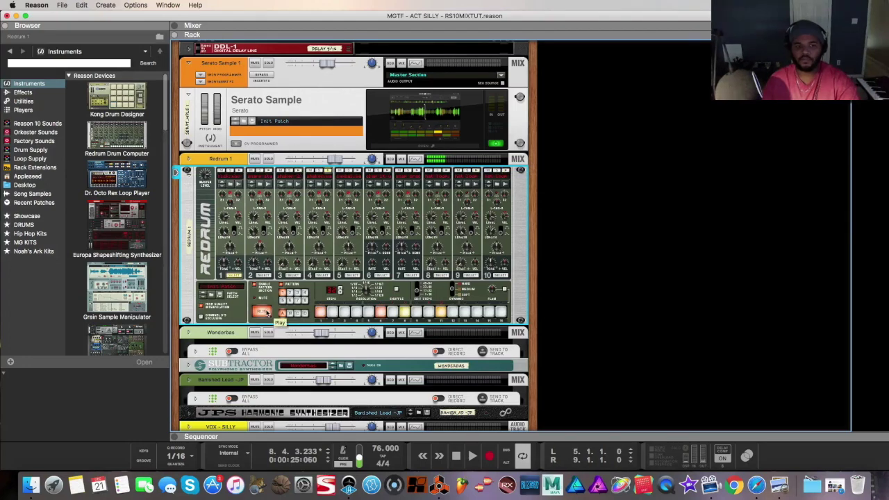
click(267, 312)
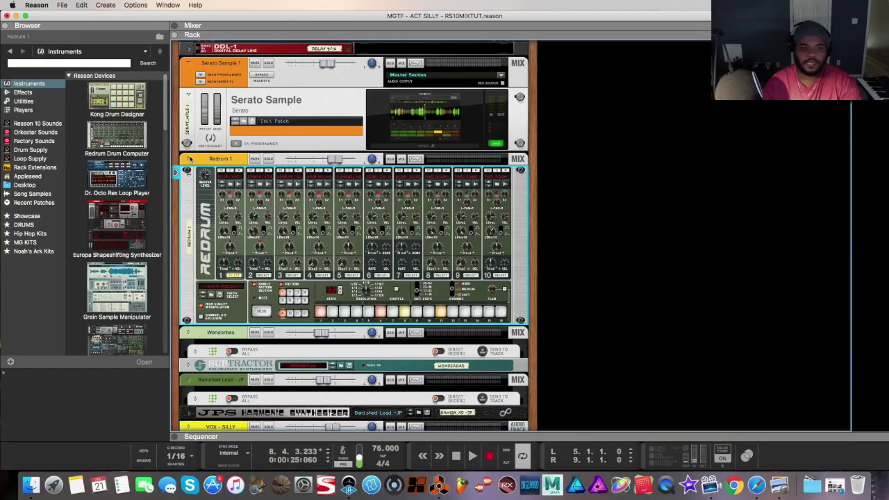
click(189, 160)
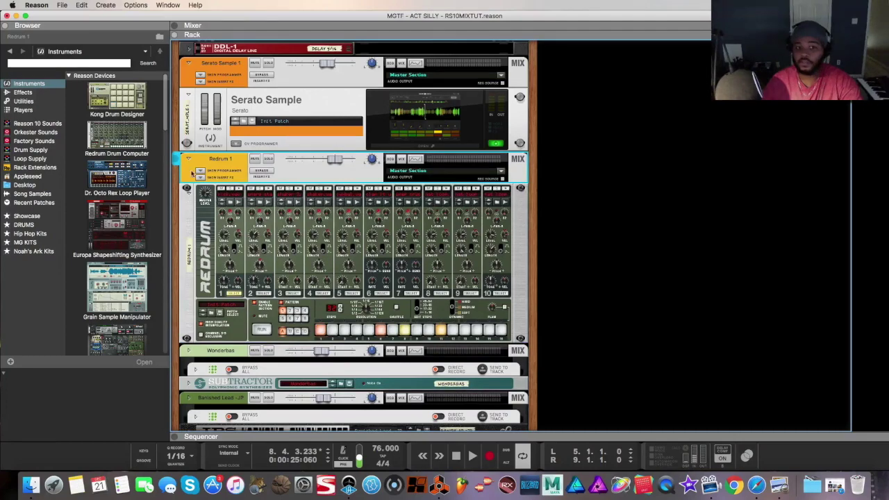
click(188, 159)
click(186, 170)
Step: Unfold the Wonderbas mix channel and inspect its Subtractor synthesizer, folding the synthesizer back up
click(188, 238)
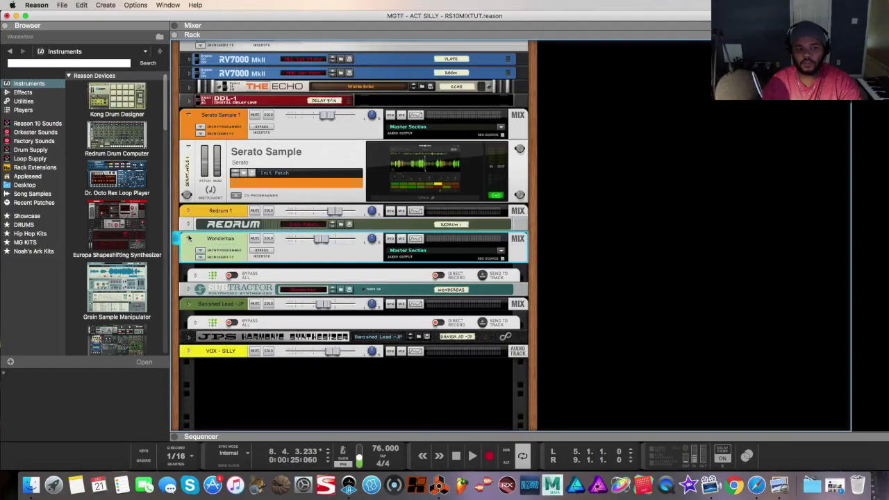
click(189, 289)
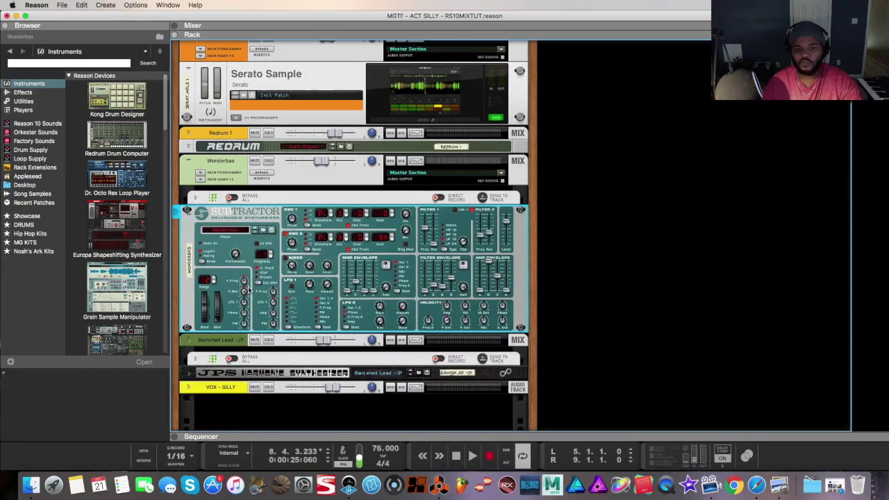
click(188, 211)
Step: Inspect the Banished Lead track's JPS Harmonic Synthesizer and its Scales & Chords player set to E Minor
click(195, 256)
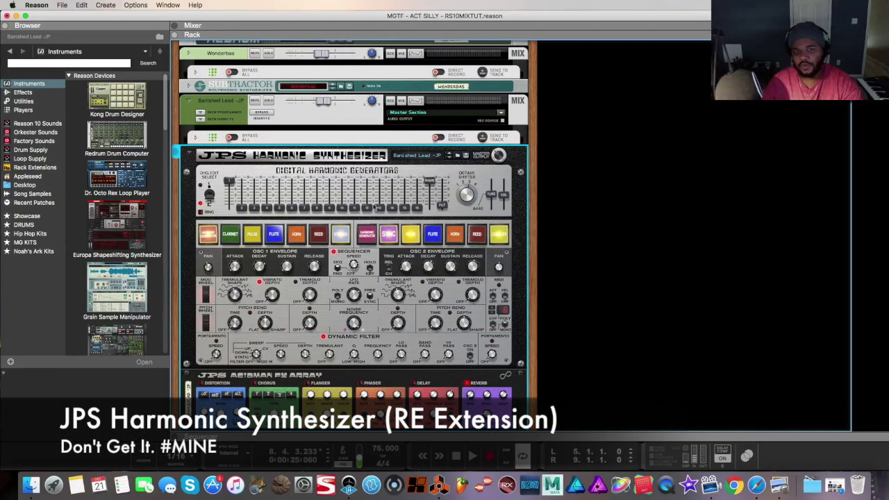
scroll(371, 224, down, 2)
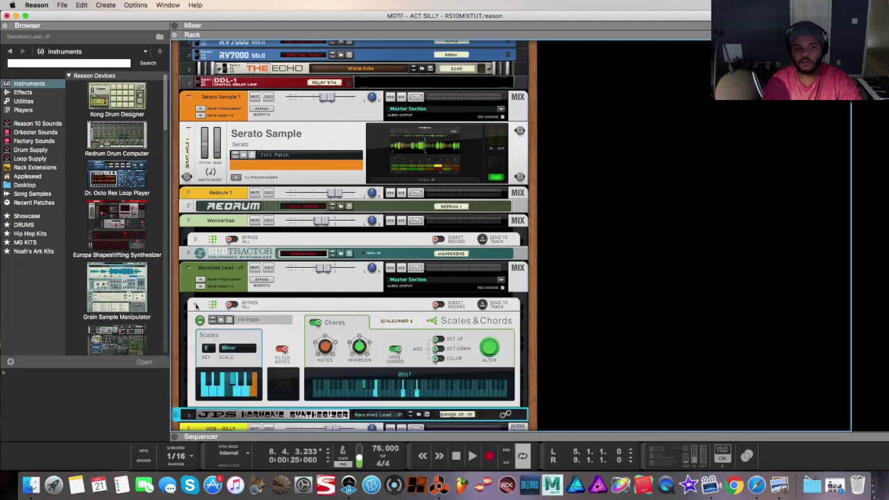
click(195, 306)
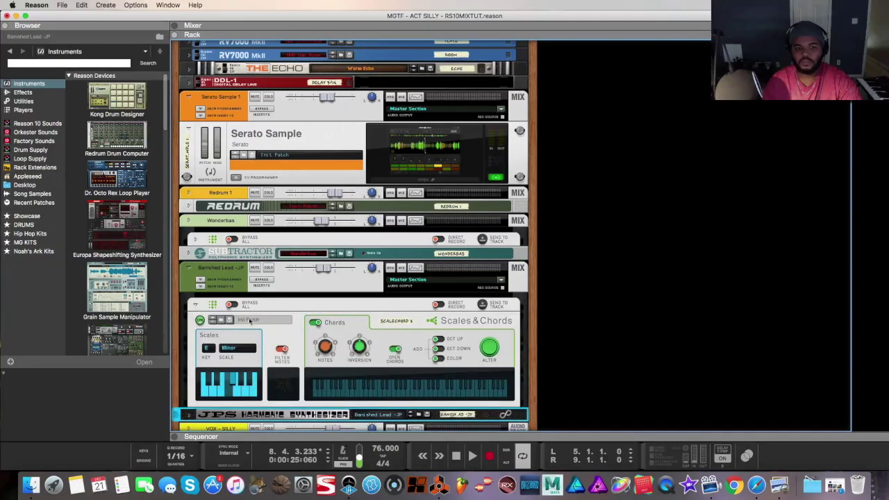
scroll(250, 321, down, 1)
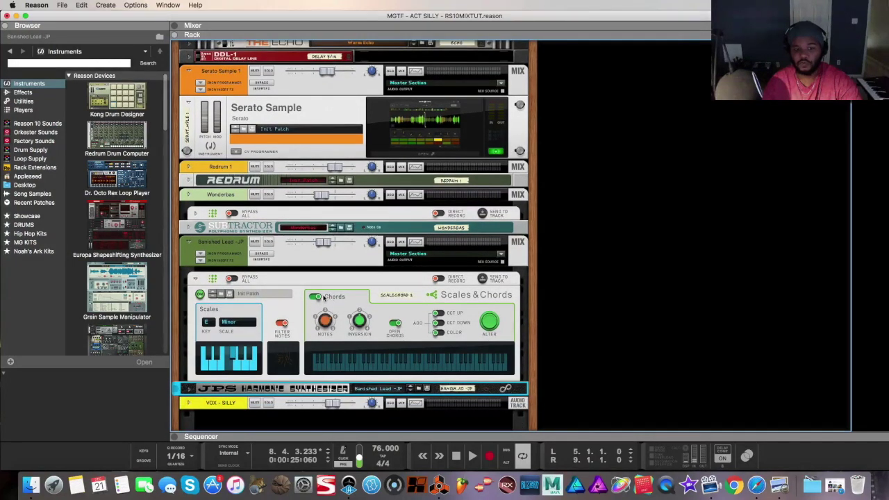
Step: Show the sequencer, open the Banished Lead clip to view its notes, and hide the sequencer again
click(175, 436)
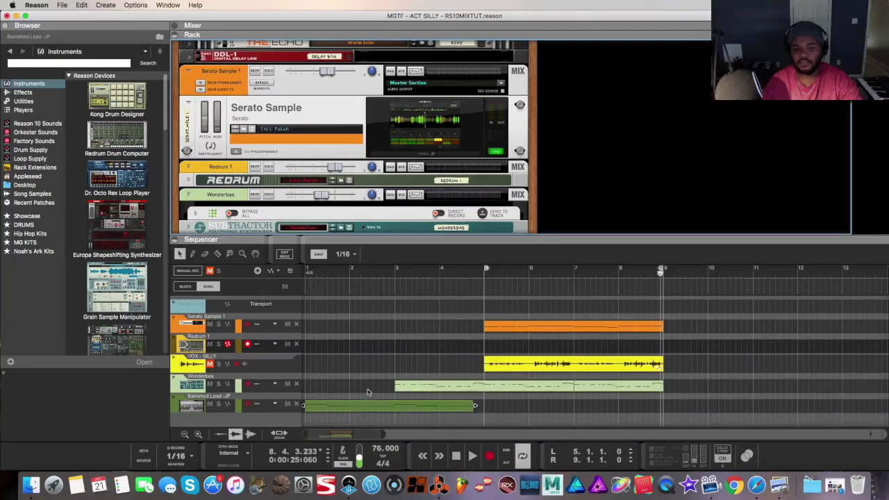
double_click(354, 408)
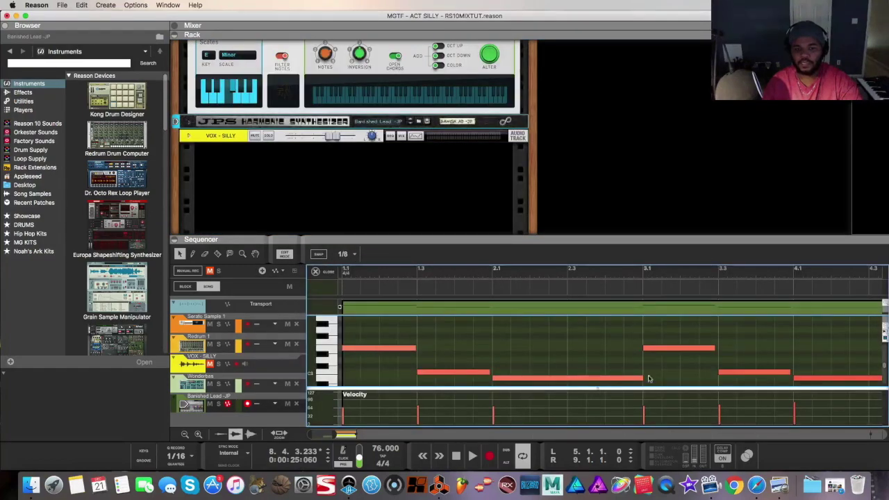
click(178, 240)
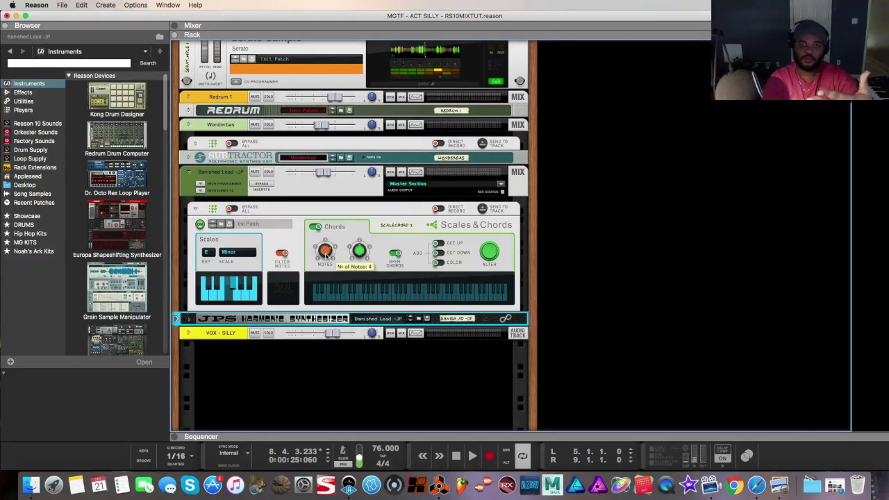
Step: Fold the Banished Lead mix channel and its player, and unfold the VOX - SILLY audio track to inspect its insert effects
click(188, 172)
click(194, 210)
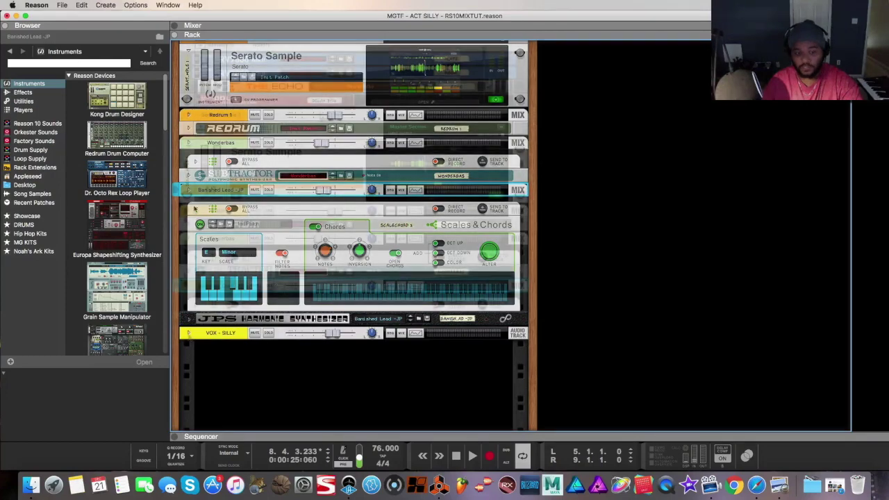
click(188, 236)
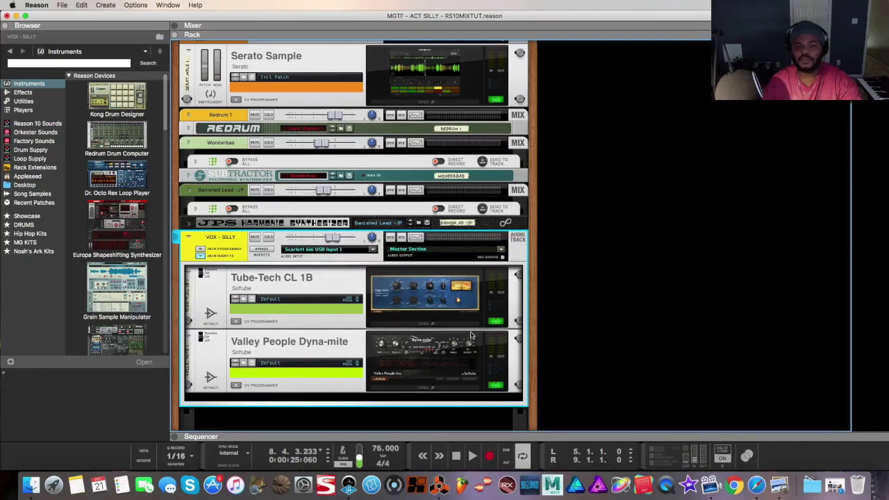
scroll(421, 300, down, 1)
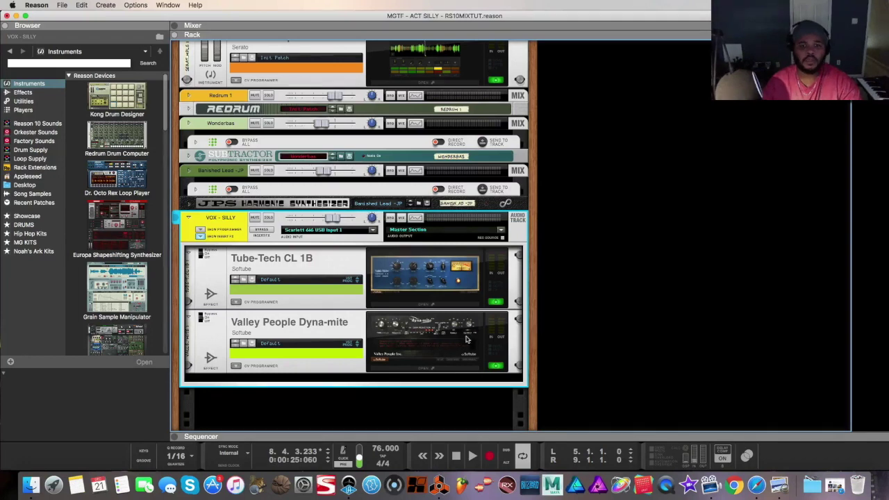
Step: Show the mixer with the sequencer, leave note editing, and open the VOX - SILLY vocal clip in pitch editing
key(F7)
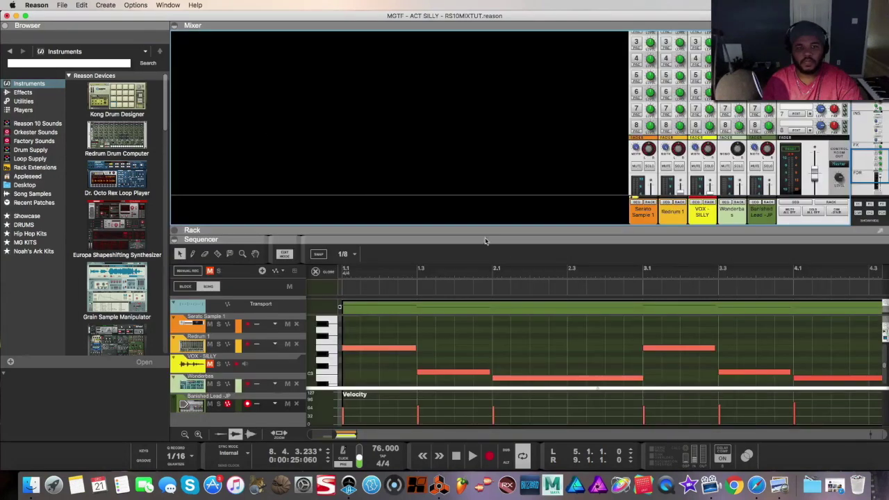
click(285, 255)
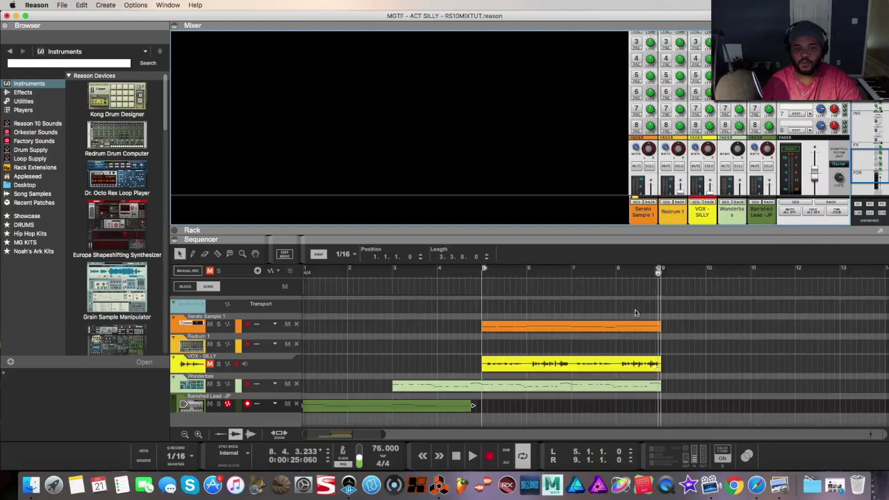
double_click(563, 366)
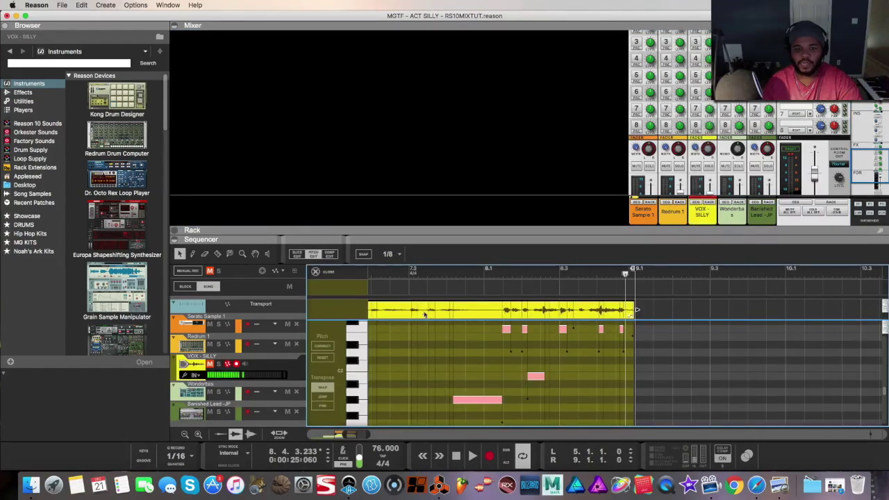
Step: Open the VOX - SILLY clip in comp editing to view its recorded takes, and return to pitch editing
click(329, 255)
drag(346, 436, 313, 435)
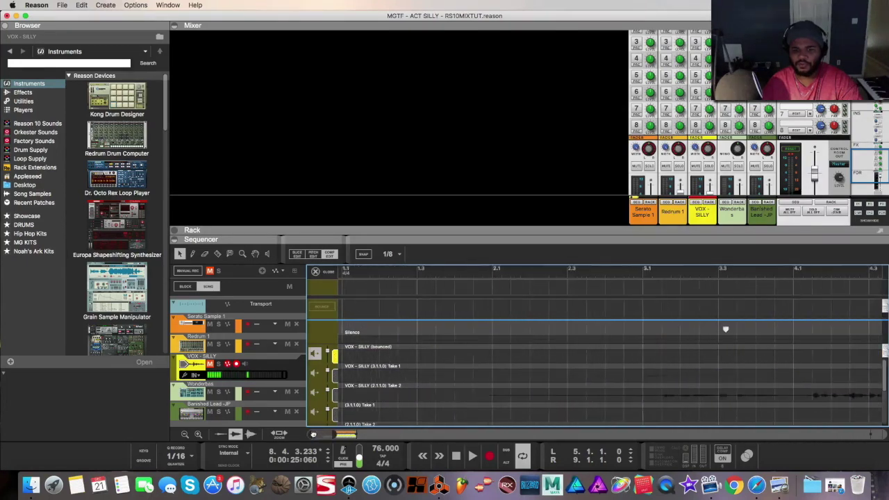
scroll(539, 367, right, 10)
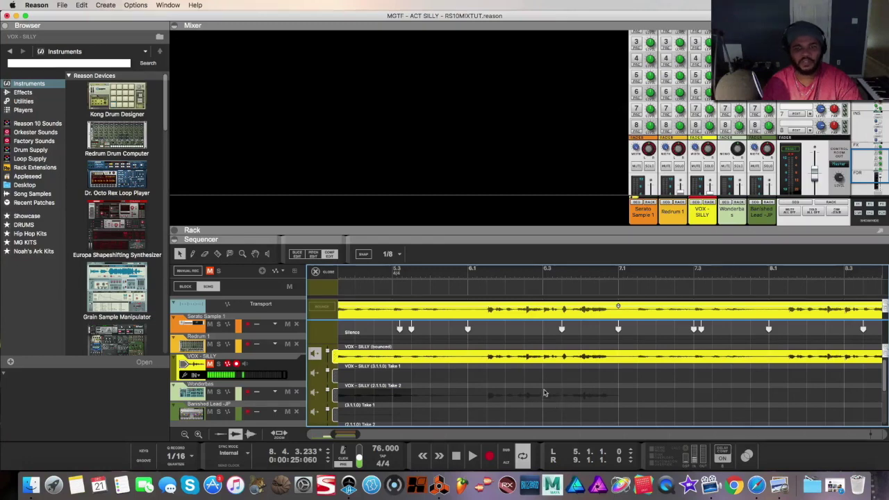
click(314, 254)
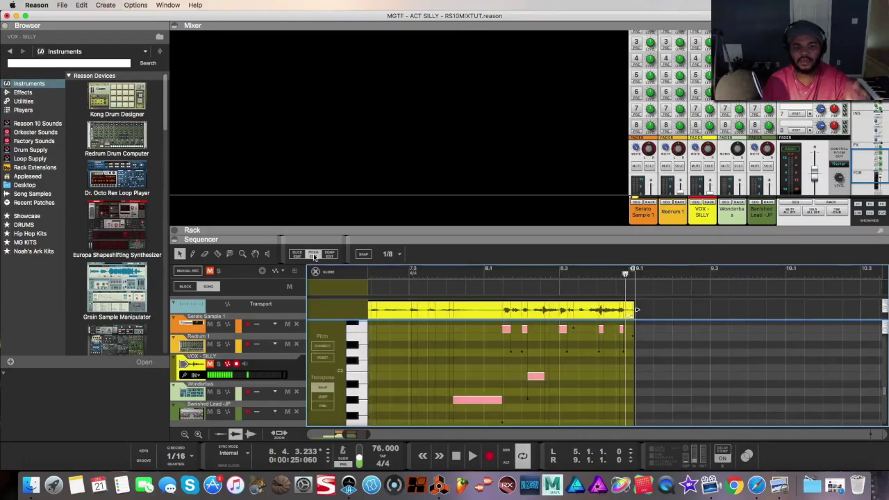
drag(361, 434, 346, 433)
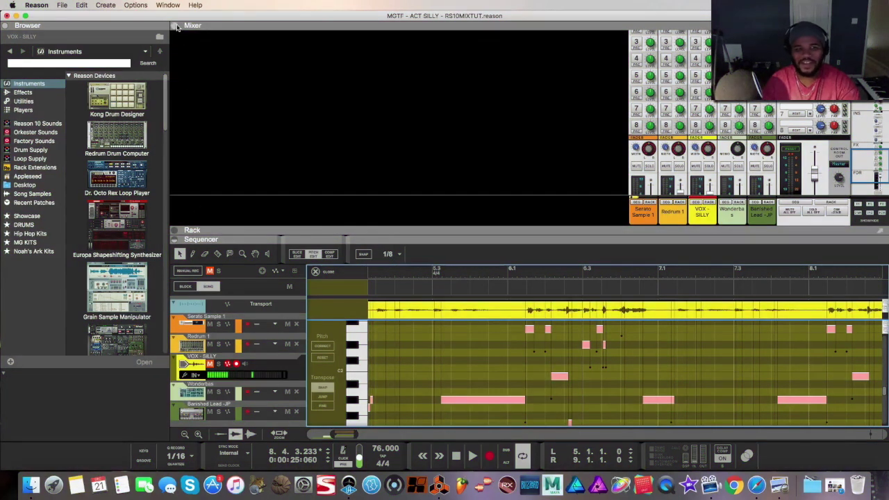
Step: Hide the mixer to enlarge the sequencer, and select a range of the vocal's pitch notes to view their settings before deselecting them
click(177, 28)
drag(341, 434, 342, 434)
scroll(421, 397, up, 5)
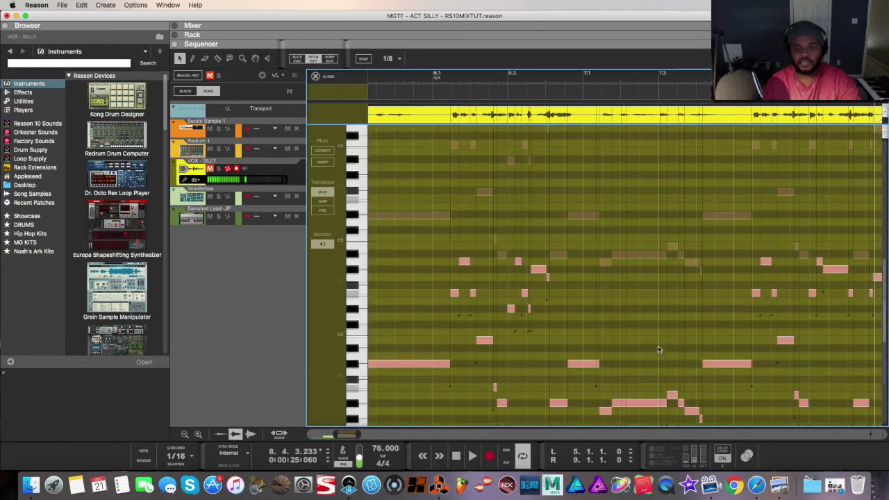
drag(340, 435, 345, 435)
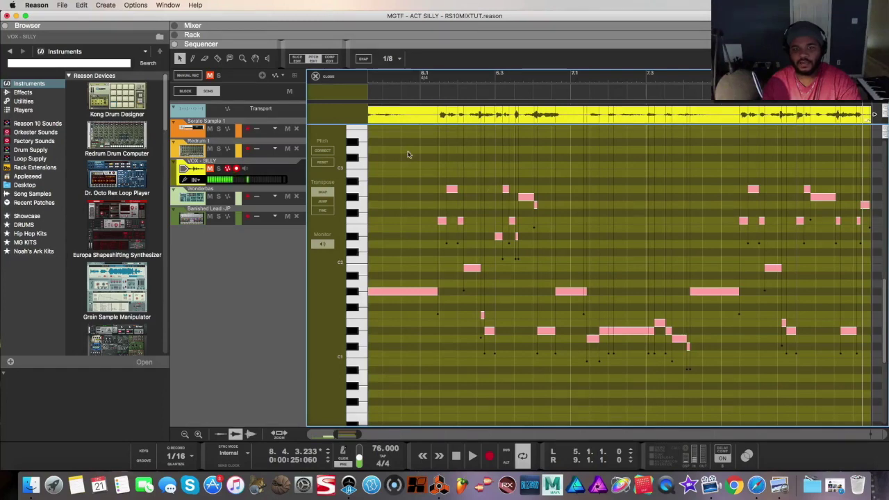
drag(409, 153, 662, 359)
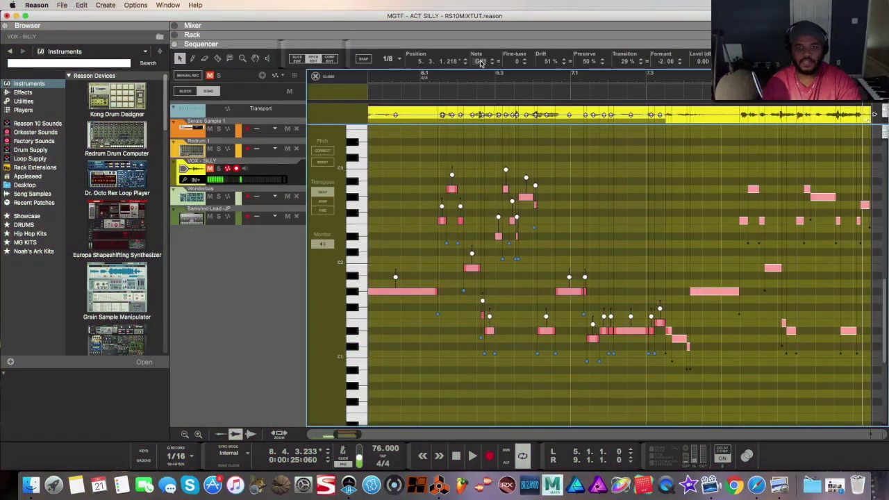
click(604, 226)
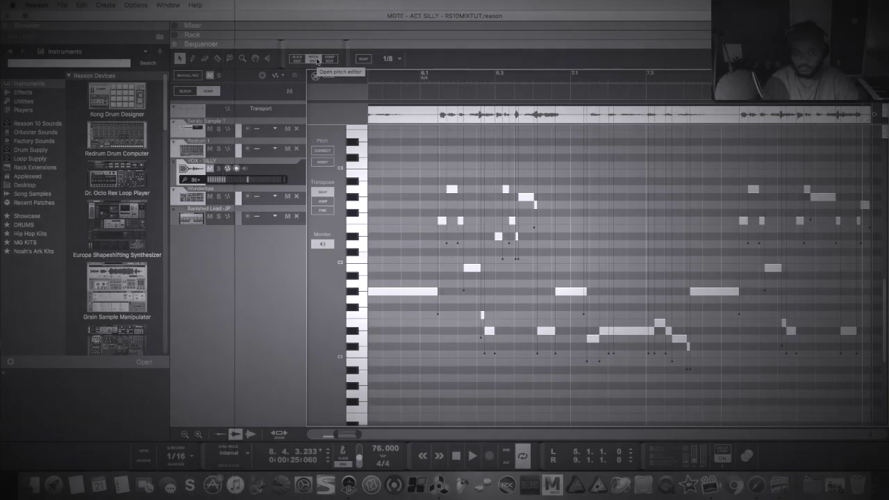
Step: Close the vocal clip's pitch editing, play the song briefly, and unmute the VOX - SILLY track
click(316, 76)
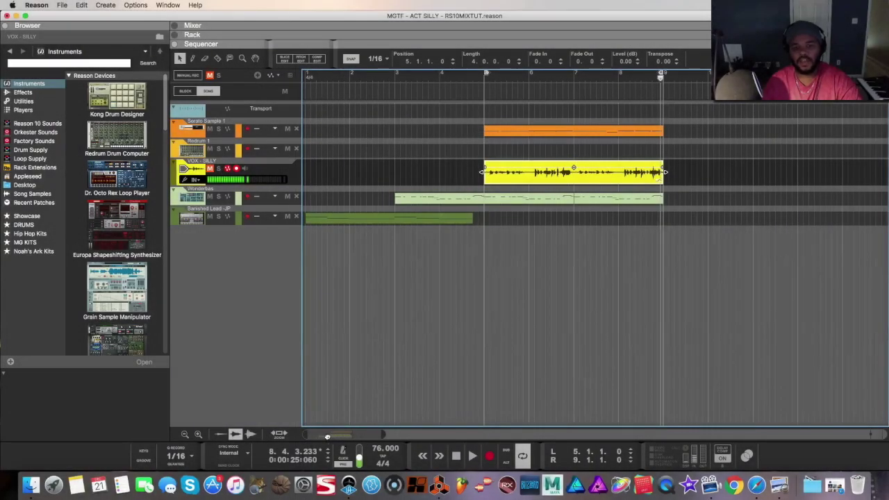
key(space)
click(210, 171)
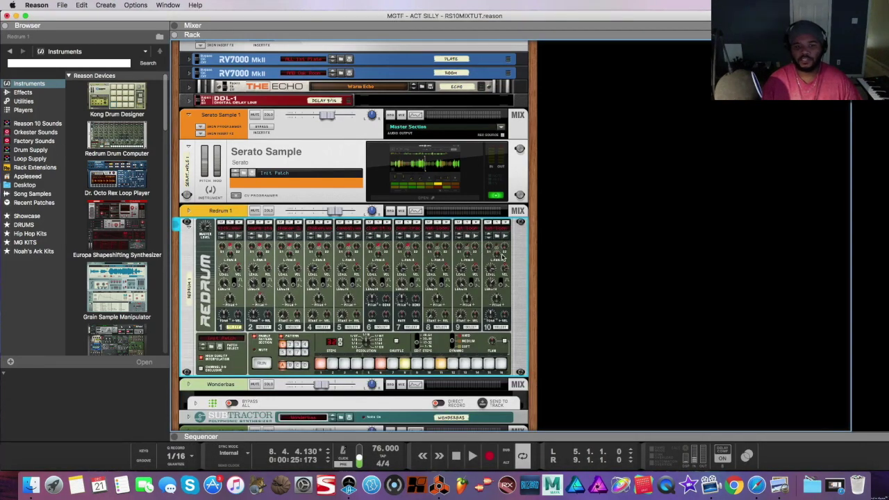
Step: Flip the rack to view the rear cabling of Serato Sample and Redrum, and return to the front
key(Tab)
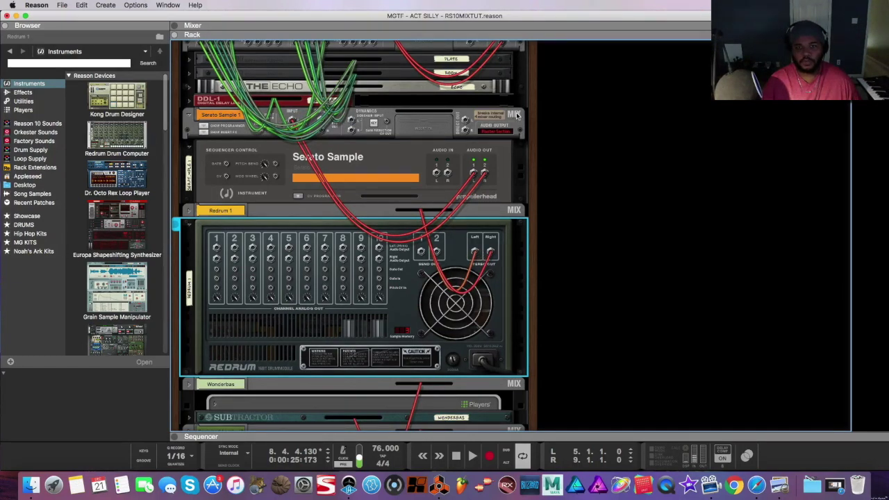
key(Tab)
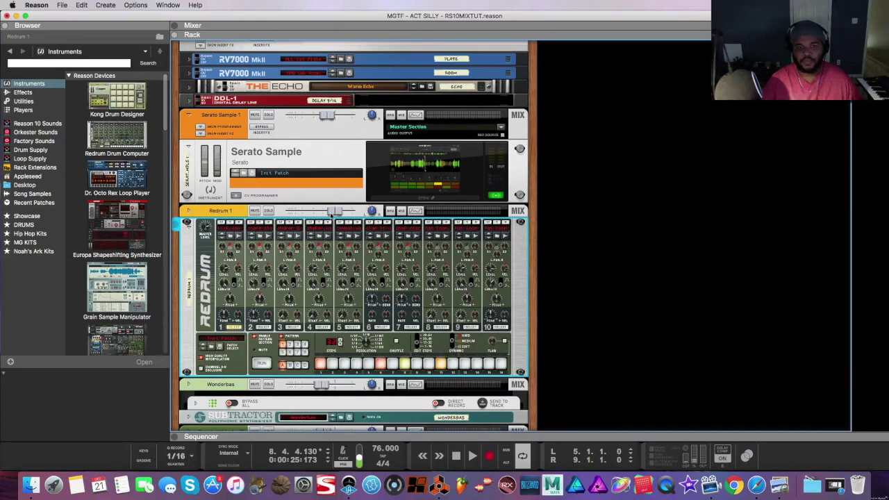
Step: Show the mixer above the rack and set the Redrum 1 mix channel's level to 1.25 dB from the rack
click(175, 26)
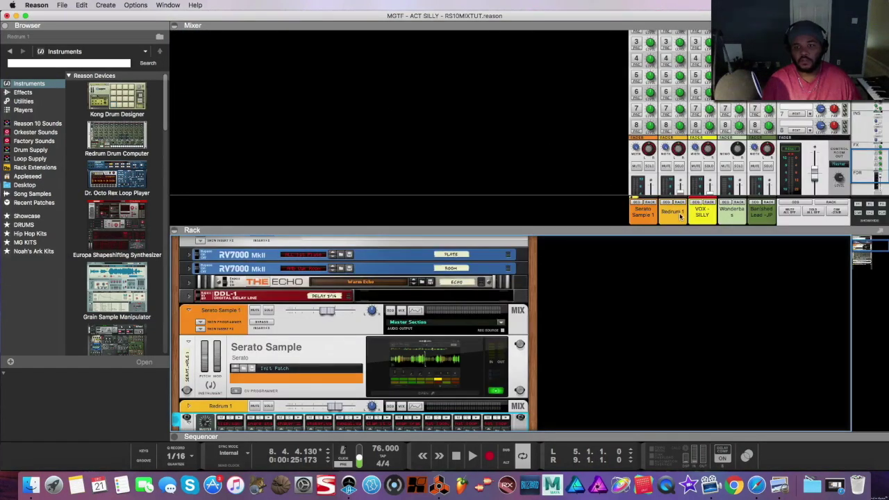
scroll(670, 126, down, 1)
scroll(670, 127, down, 4)
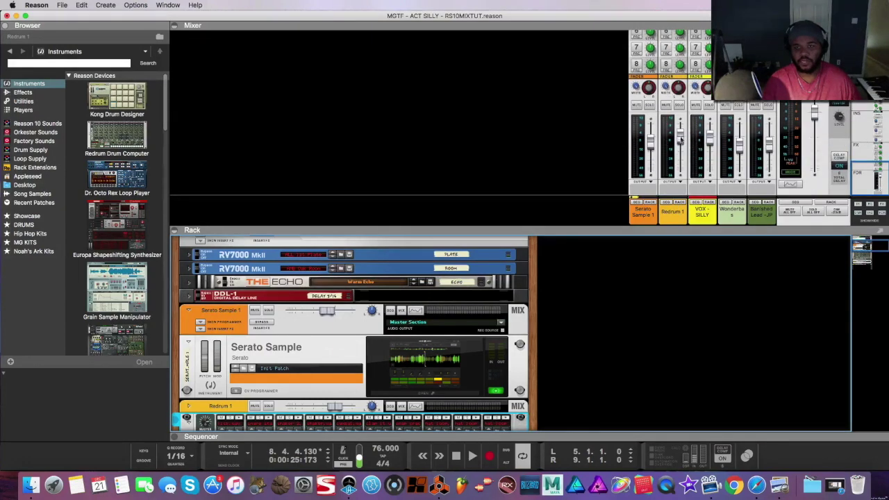
scroll(337, 363, down, 5)
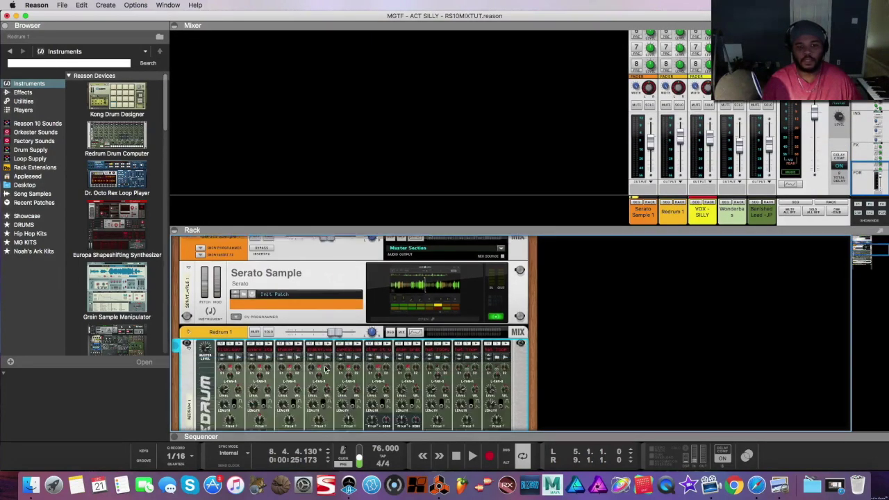
mouse_move(335, 302)
mouse_down()
mouse_move(314, 302)
mouse_move(340, 301)
mouse_up()
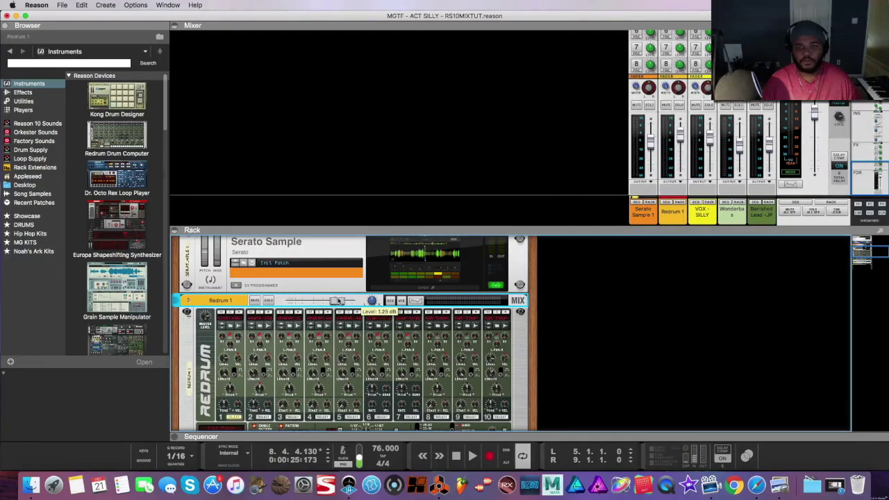
Step: Solo the Redrum 1 channel and run its pattern to check the mixer's response, then stop playback and unsolo it
click(268, 301)
scroll(273, 345, down, 3)
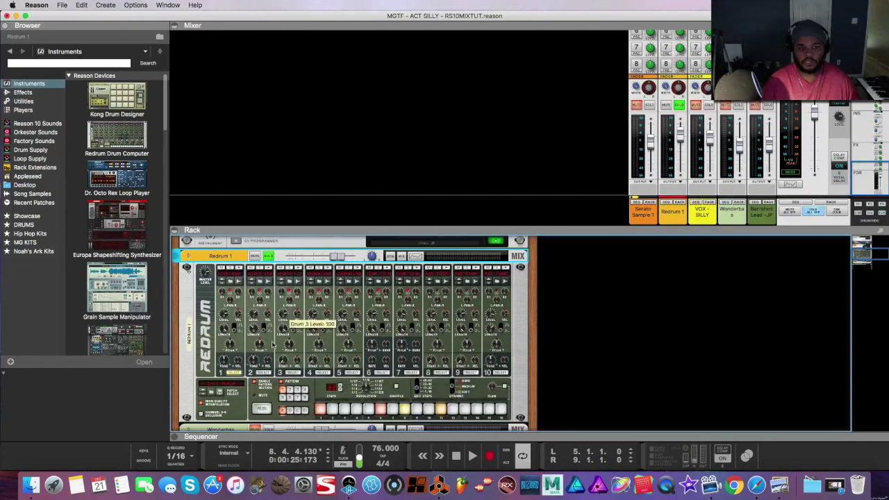
click(261, 409)
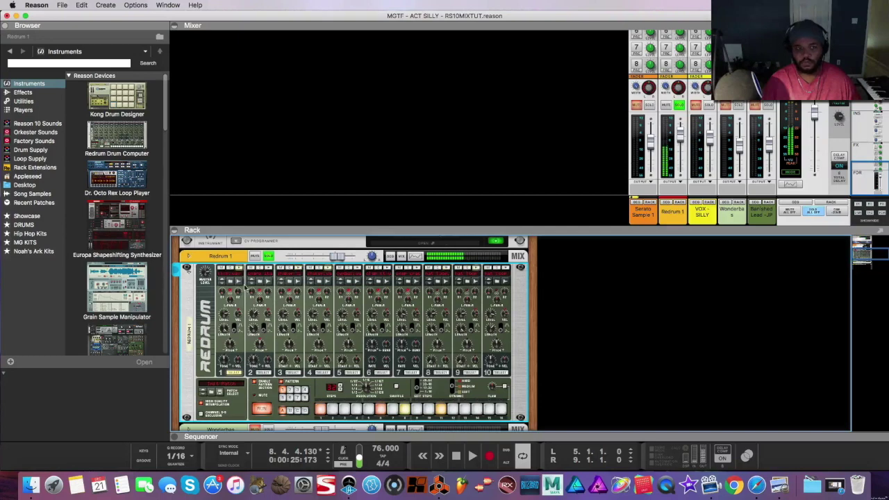
click(268, 256)
key(space)
click(261, 409)
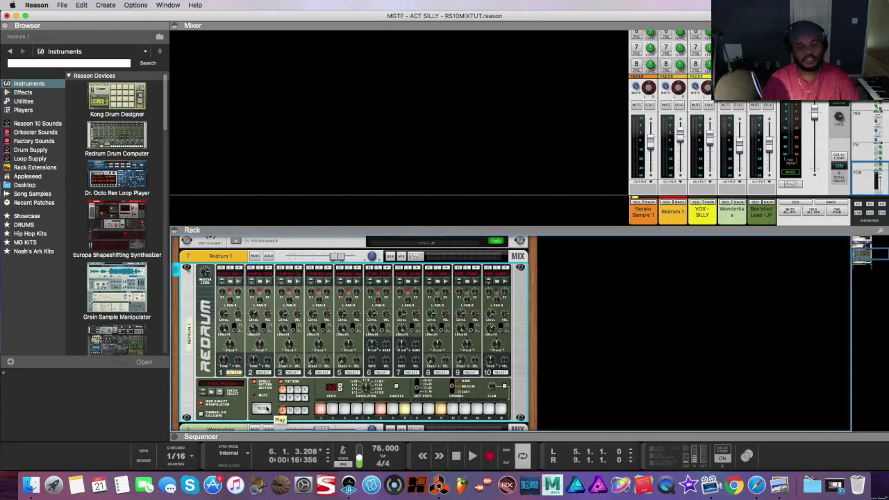
Step: Fold the Redrum device, hide the mixer, and fold the Serato Sample 1 mix channel in the rack
click(191, 273)
click(187, 269)
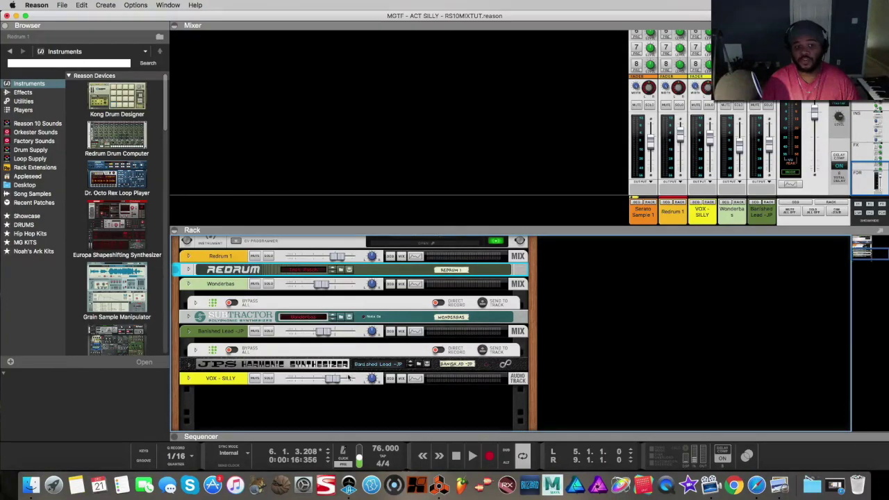
click(175, 26)
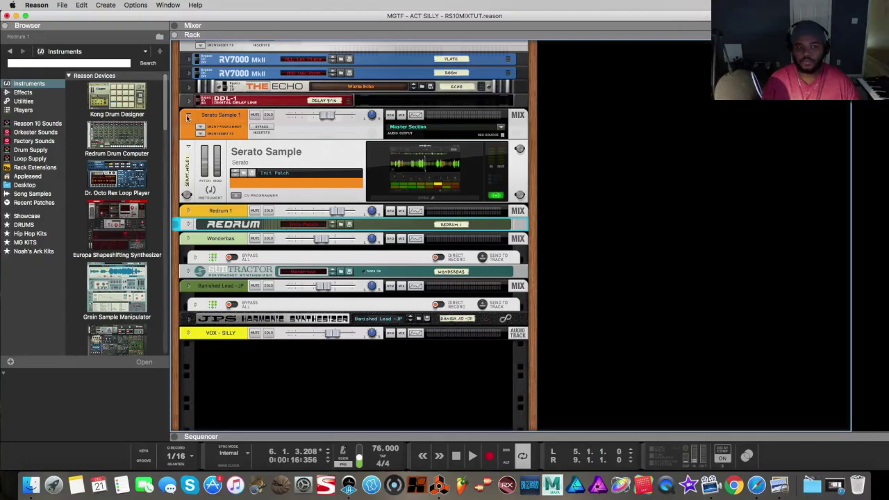
click(194, 117)
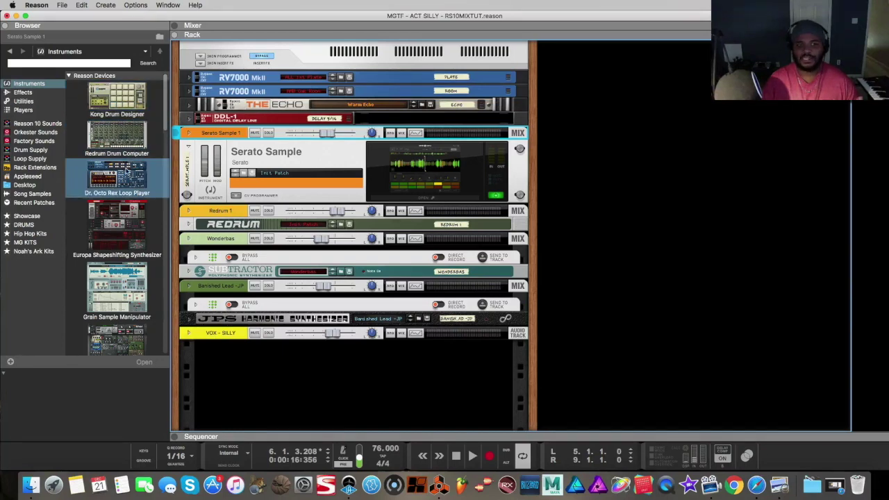
Step: Add a Dr. Octo Rex Loop Player below Serato Sample, and briefly show the mixer to check its new channel
double_click(127, 172)
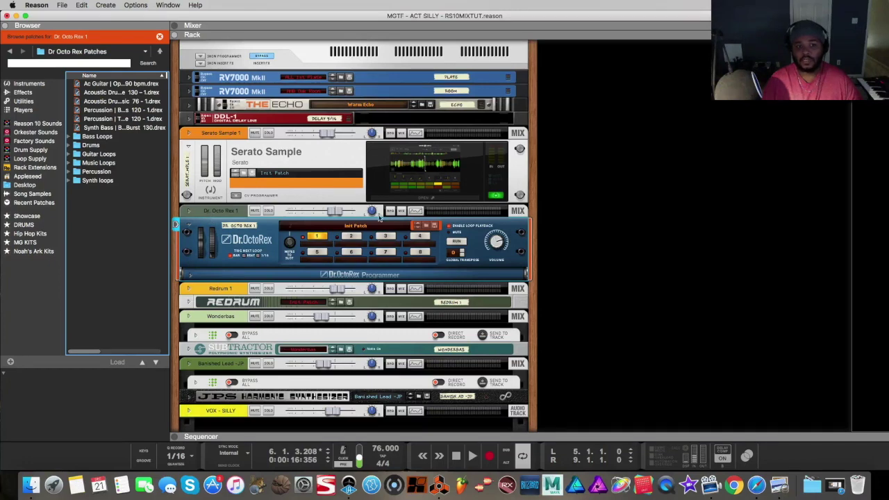
click(181, 28)
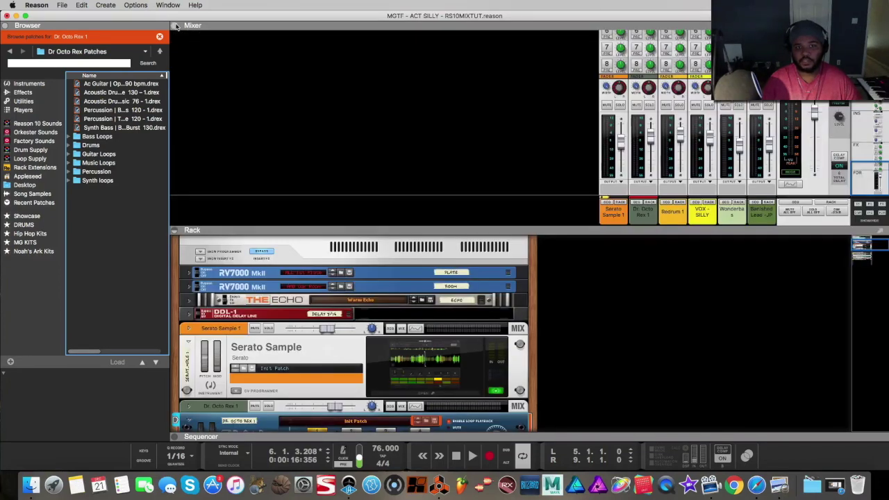
click(186, 25)
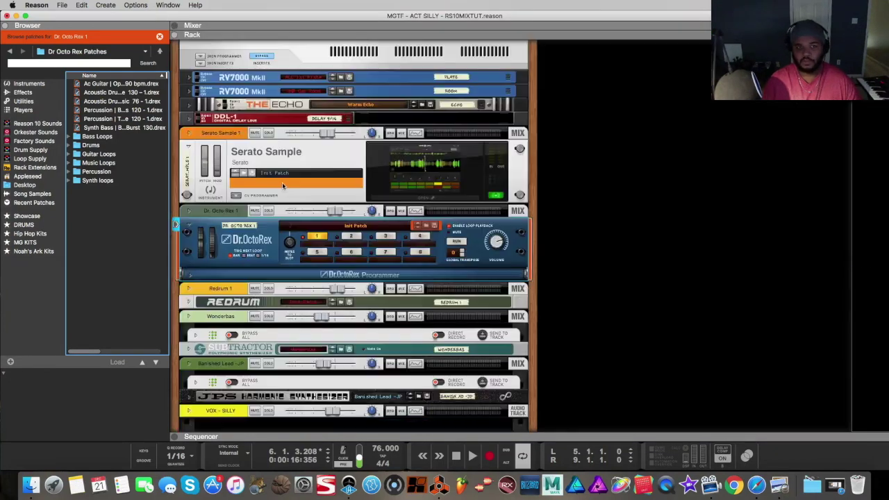
Step: Move the Dr. Octo Rex 1 mix channel with its device below VOX - SILLY in the rack, and fold the device
click(231, 149)
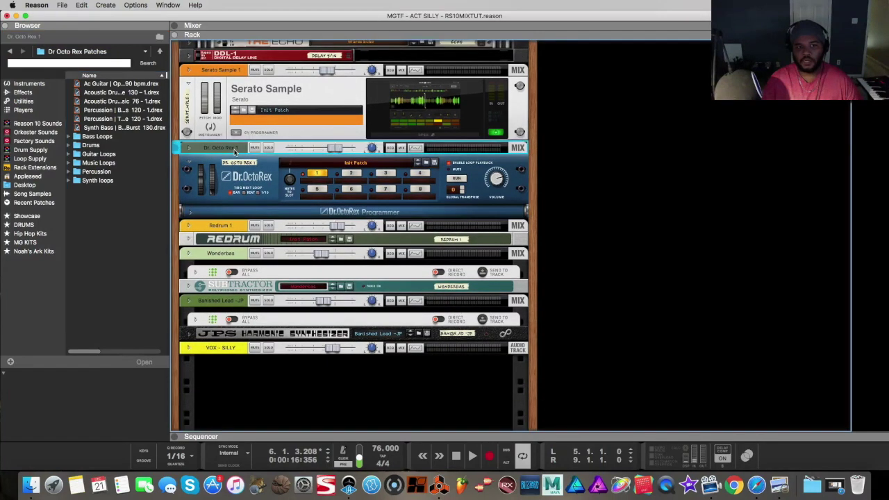
drag(474, 148, 243, 375)
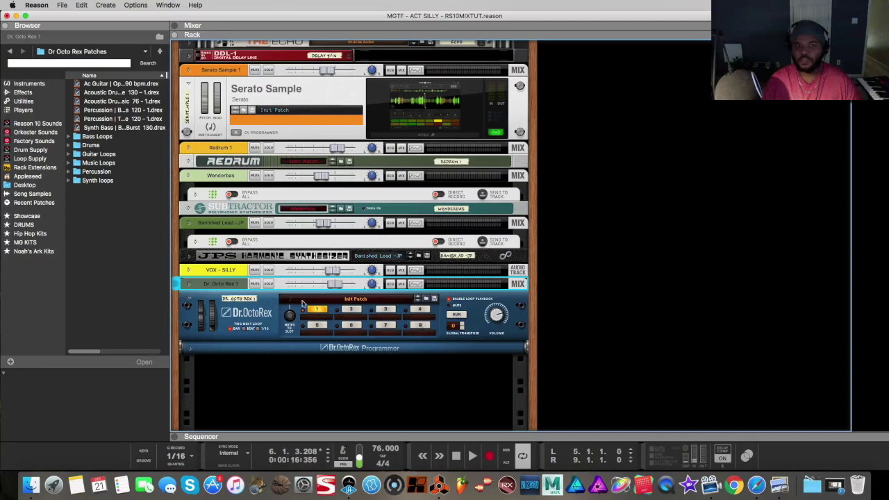
click(190, 285)
click(191, 287)
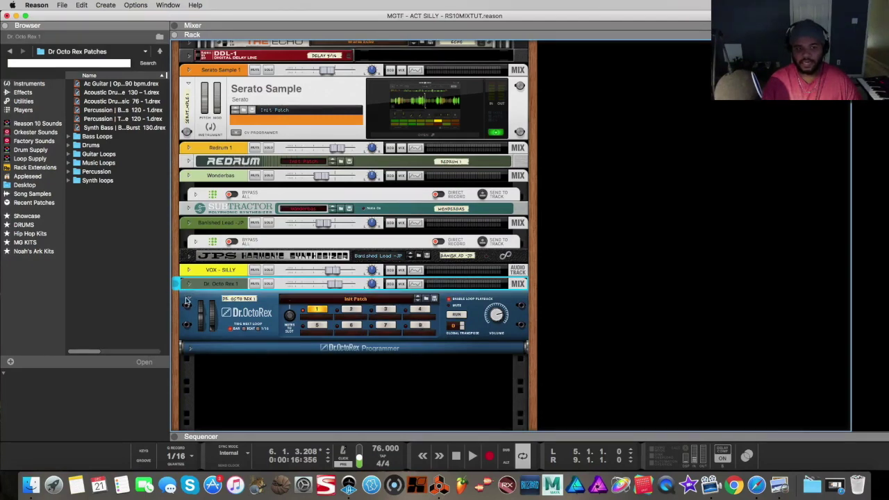
click(189, 302)
Step: Flip the rack and unfold Dr. Octo Rex to view its rear connections, then return to the front
key(Tab)
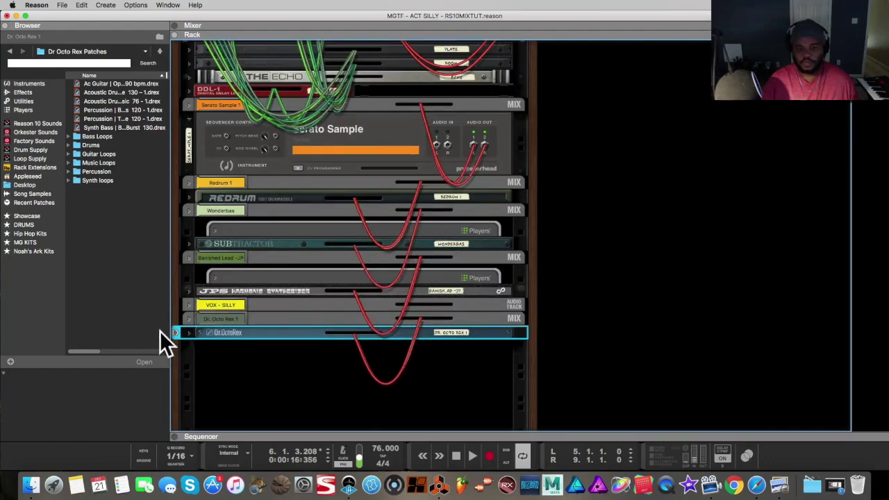
click(190, 334)
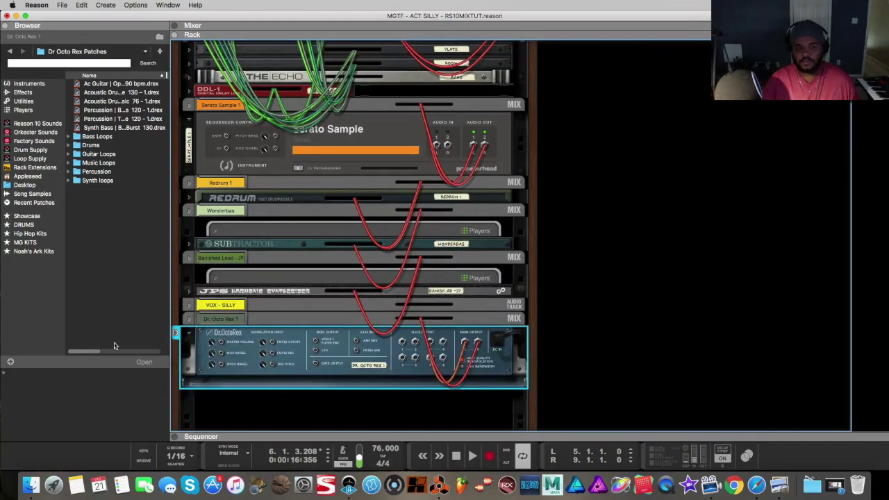
key(Tab)
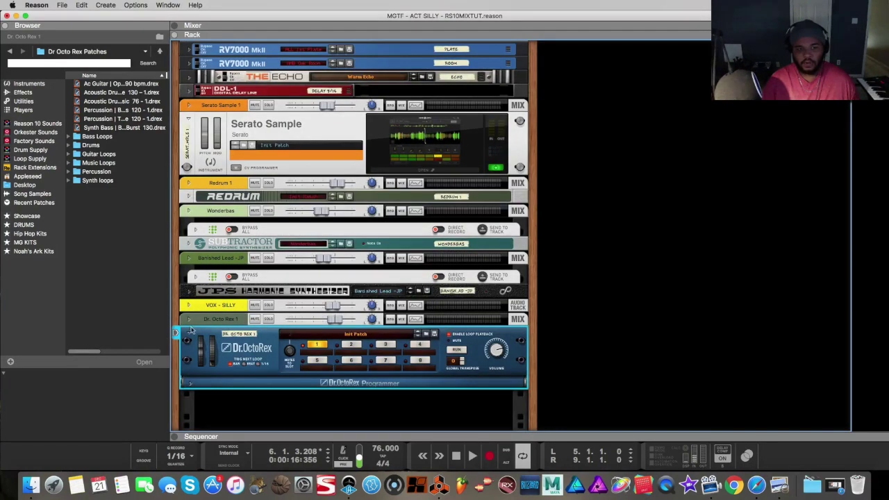
Step: Unfold the Dr. Octo Rex 1 mix channel, show its inserts, and add a Synchronous effect there
click(188, 319)
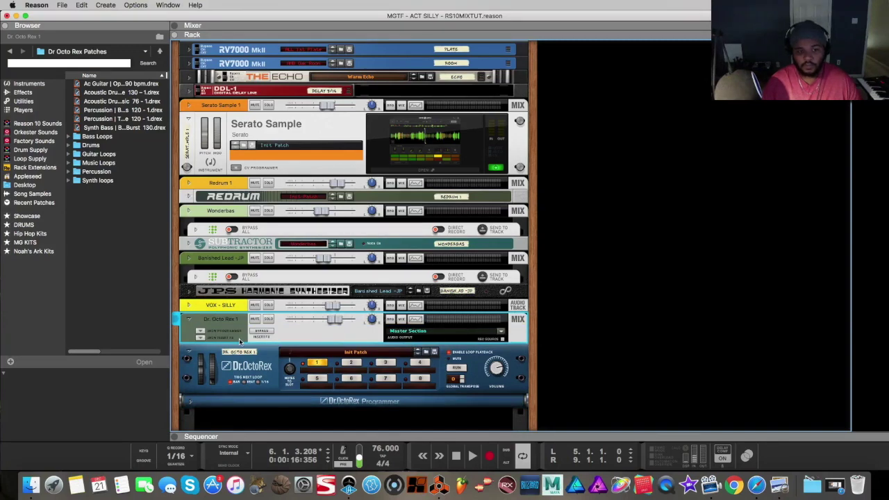
click(199, 340)
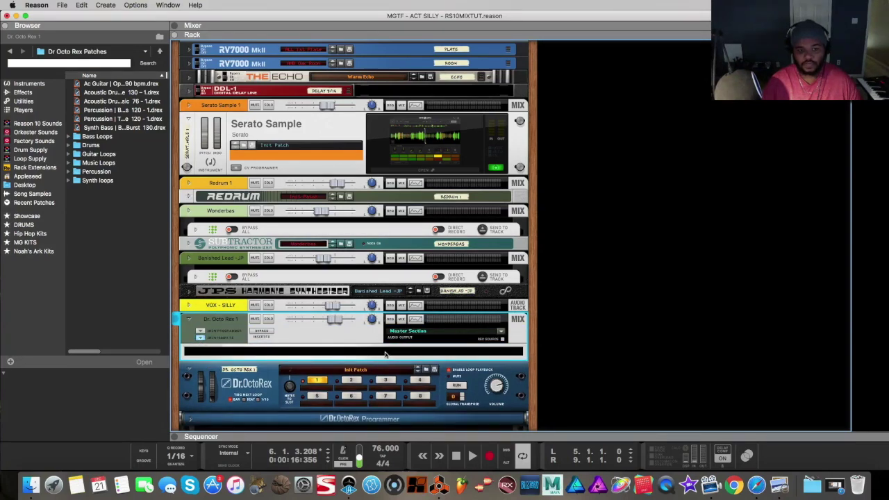
click(23, 91)
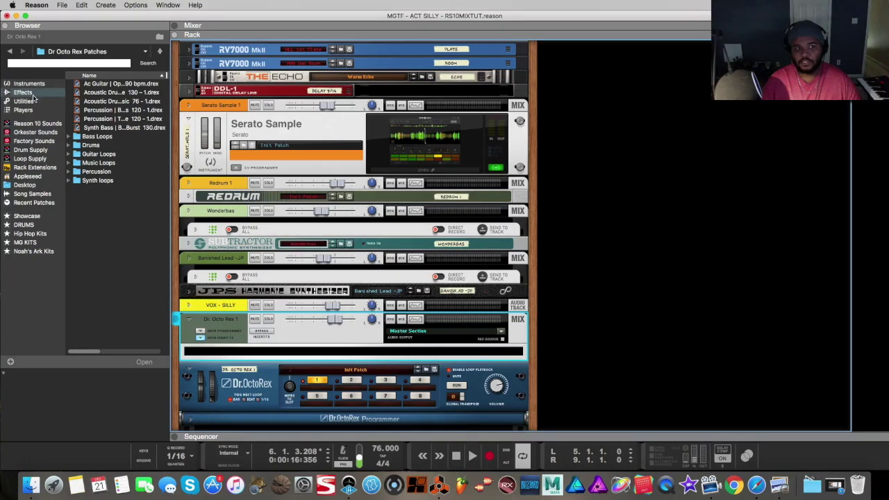
scroll(103, 164, down, 5)
drag(119, 214, 327, 348)
scroll(317, 330, down, 3)
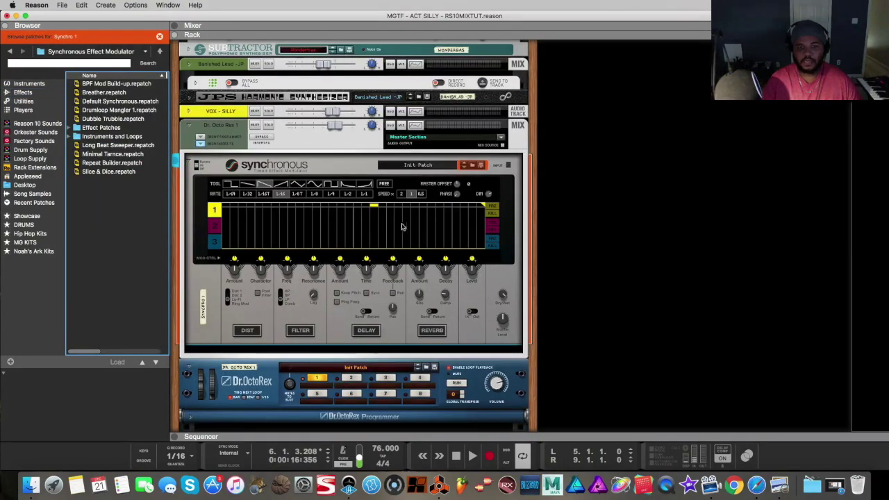
Step: Fold and unfold the Dr. Octo Rex 1 mix channel to show how its Synchronous insert collapses with it
click(190, 126)
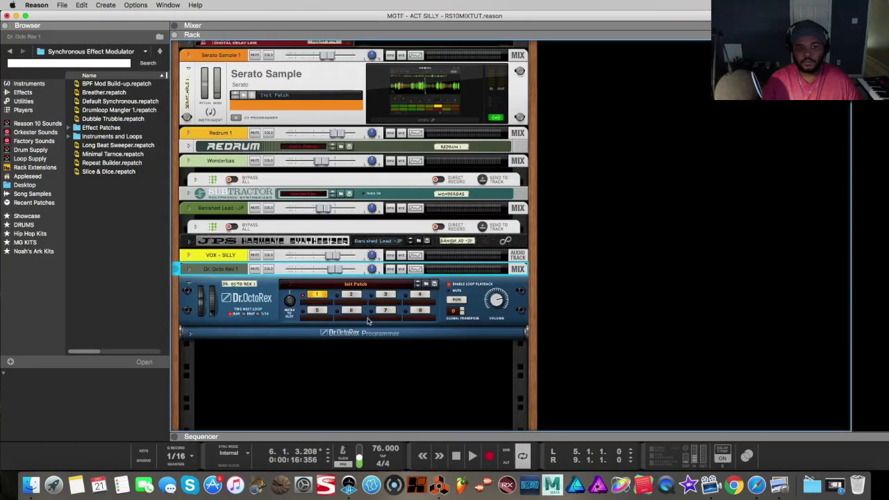
click(190, 270)
scroll(234, 318, down, 2)
scroll(373, 420, down, 2)
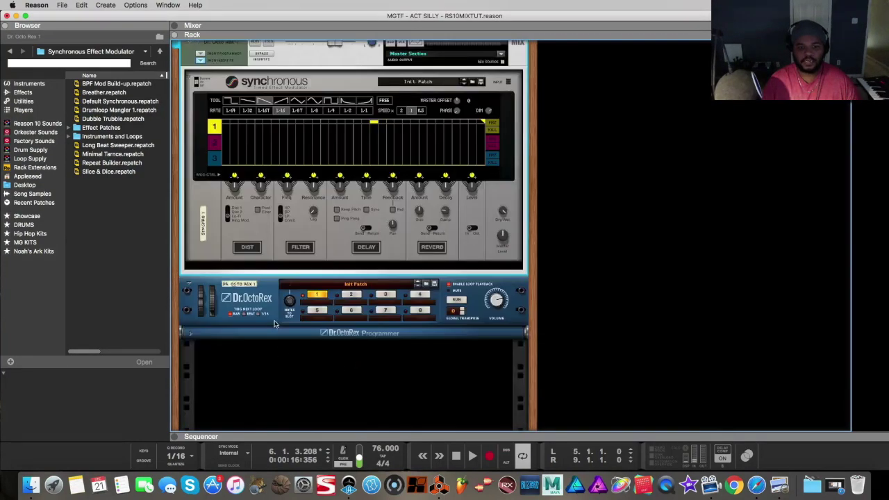
scroll(372, 350, up, 4)
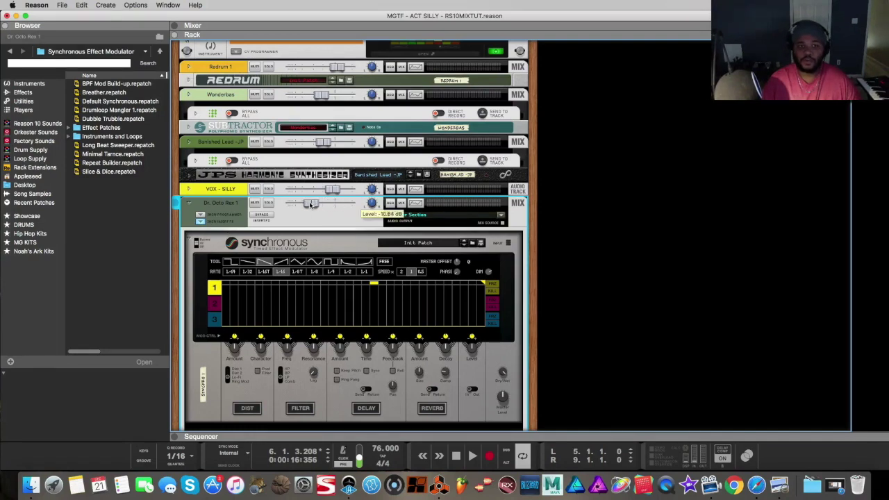
click(191, 203)
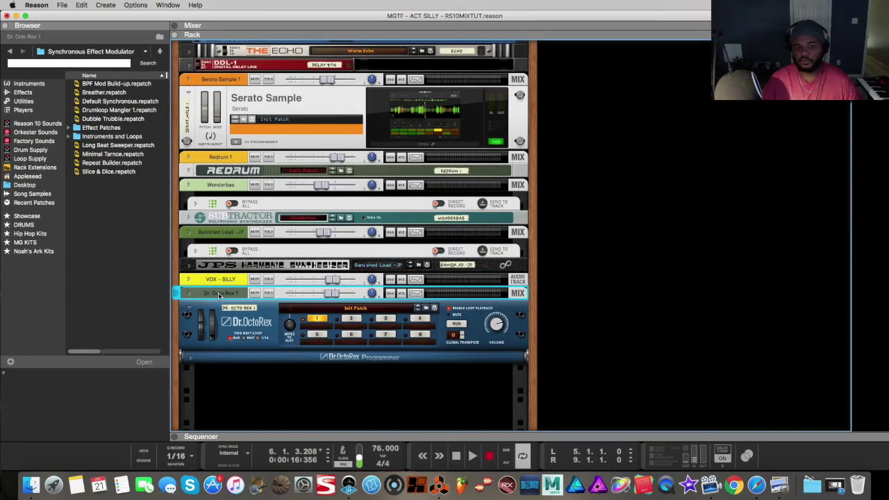
Step: Delete the Dr. Octo Rex 1 mix channel with all devices in its group, and briefly check the mixer
right_click(218, 295)
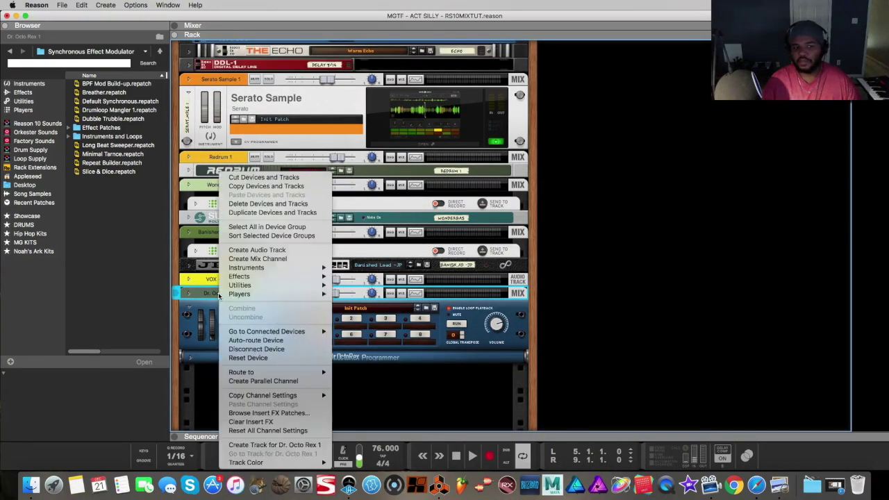
click(303, 204)
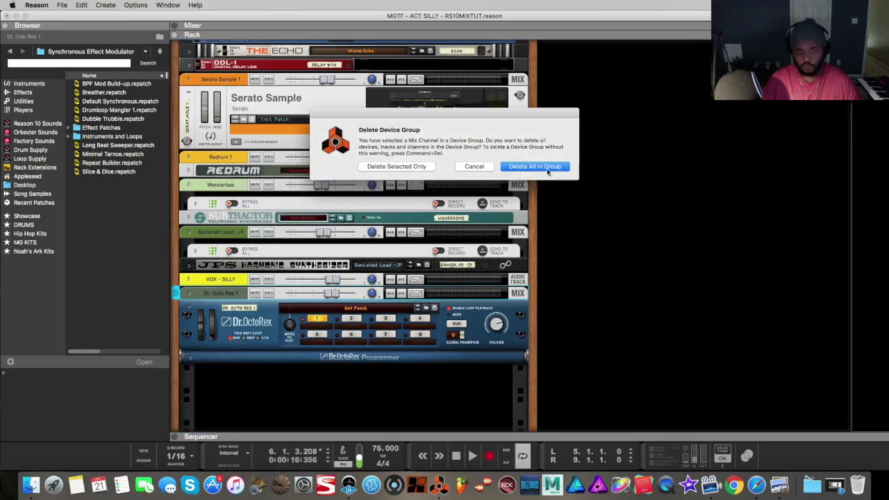
click(548, 166)
key(F5)
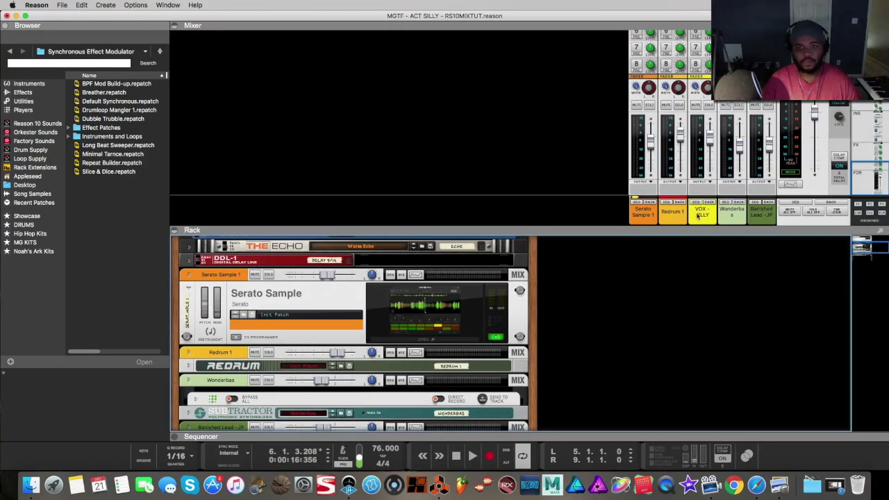
key(F5)
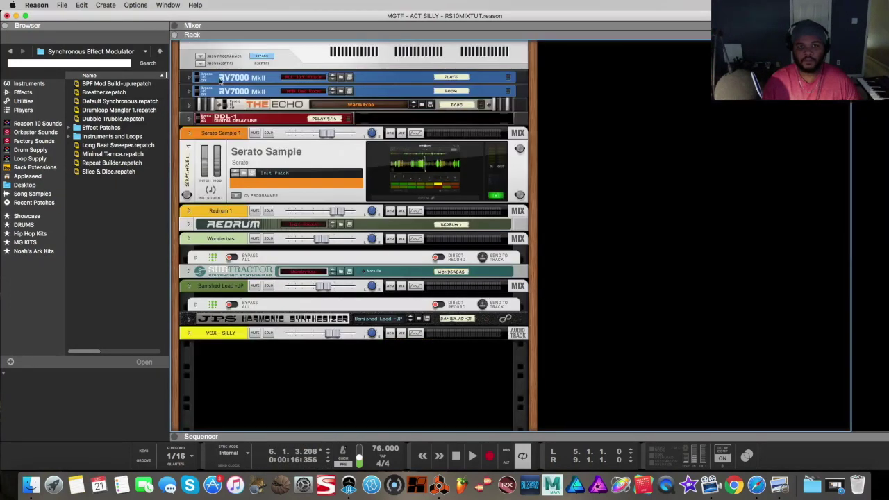
Step: Unfold Redrum 1 in the rack and copy its drum pattern to its sequencer track
click(187, 226)
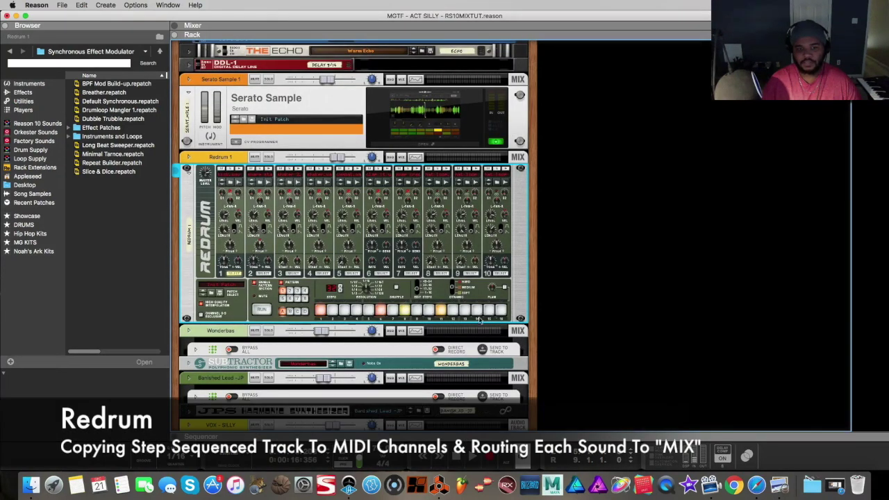
right_click(351, 298)
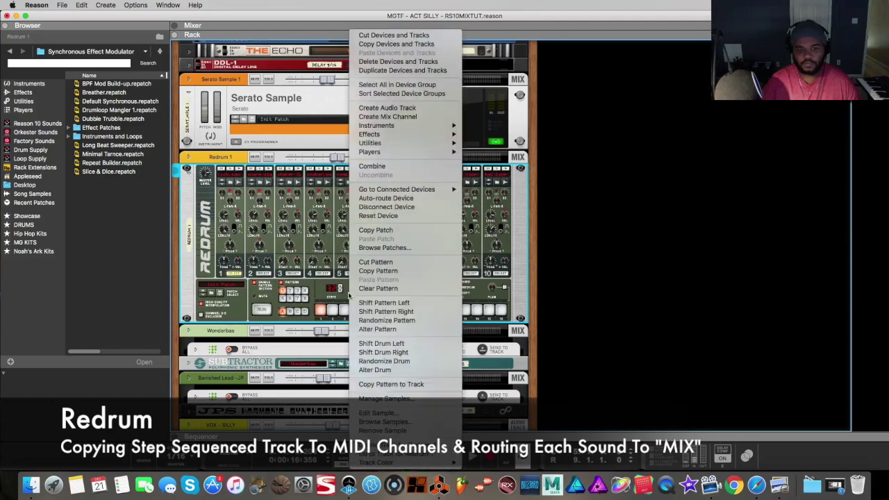
click(314, 292)
right_click(322, 292)
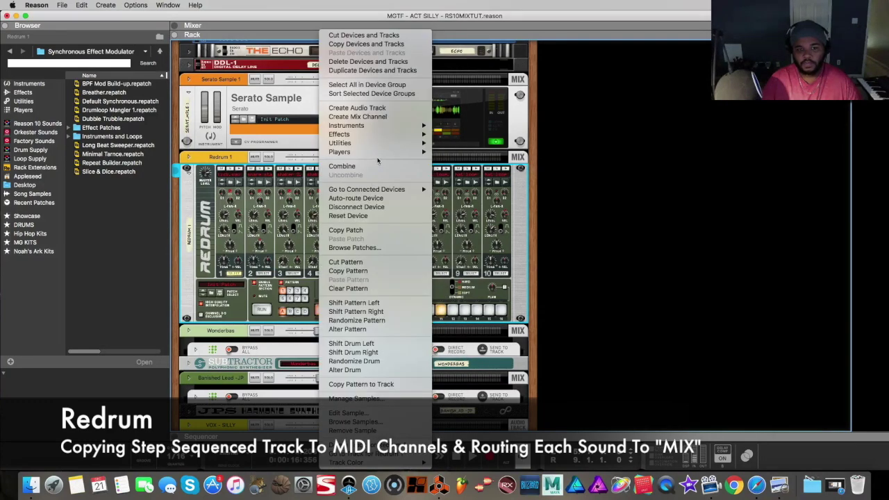
click(397, 386)
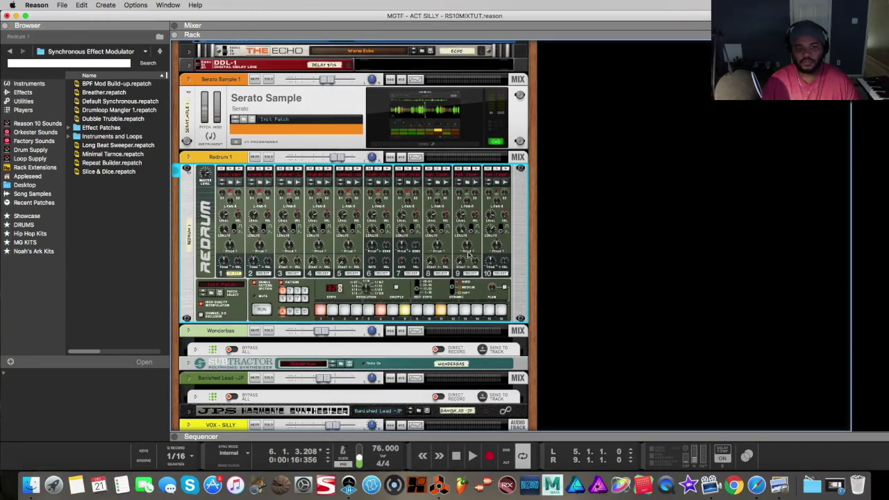
Step: Show the sequencer and briefly open the Redrum 1 clip in edit mode to examine its drum notes
click(175, 438)
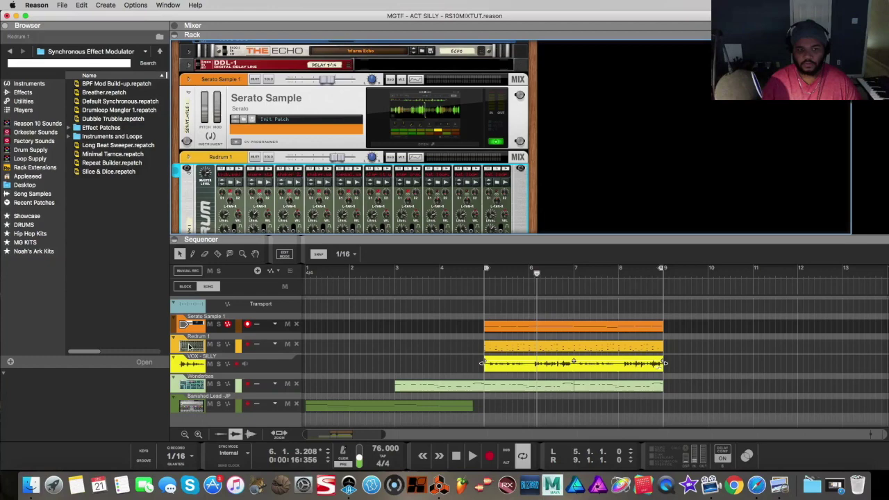
click(238, 345)
key(super+e)
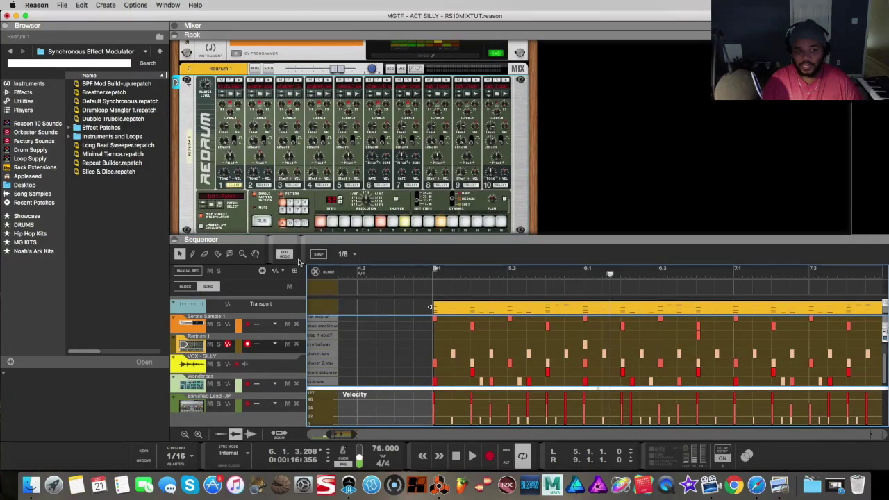
key(super+e)
Step: Move the Redrum 1 clip's notes onto separate lanes with the Explode option of Extract Notes to Lanes, and close the Tool Window
click(168, 5)
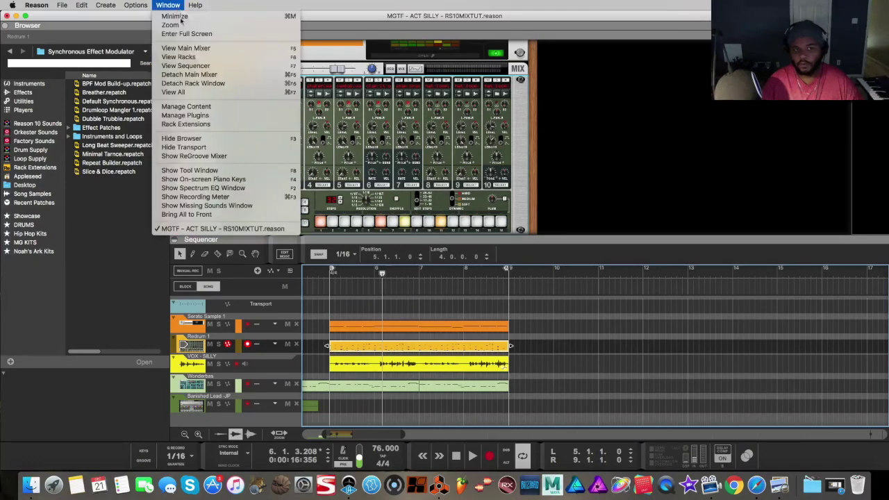
click(281, 171)
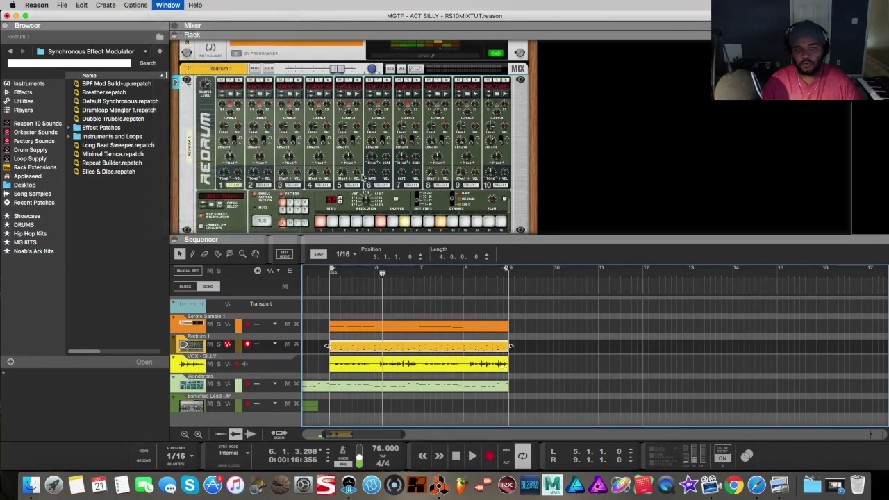
click(772, 94)
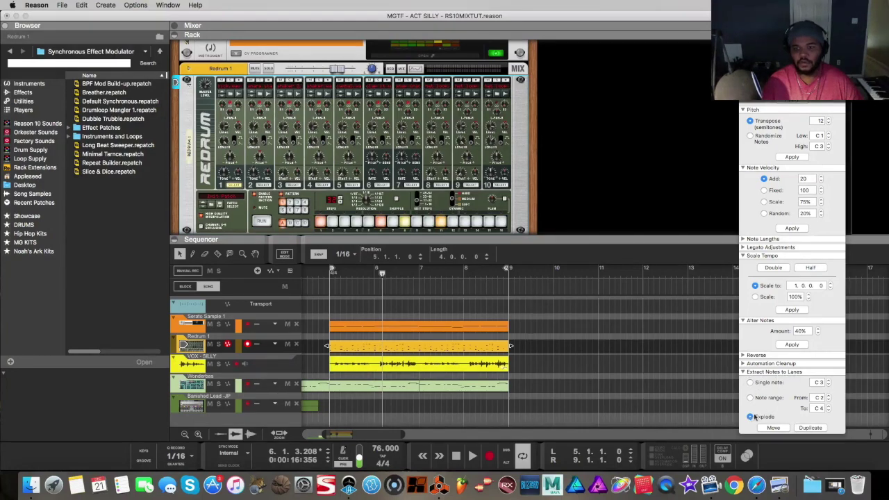
click(773, 428)
scroll(420, 366, down, 2)
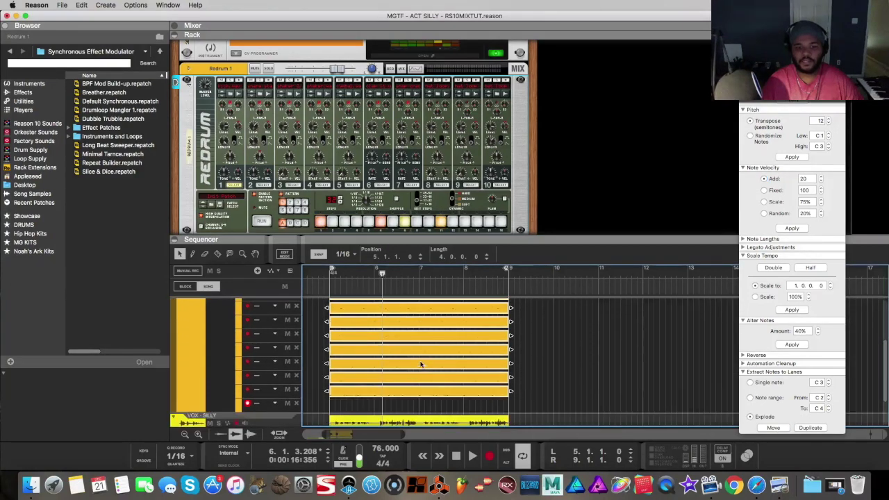
key(F8)
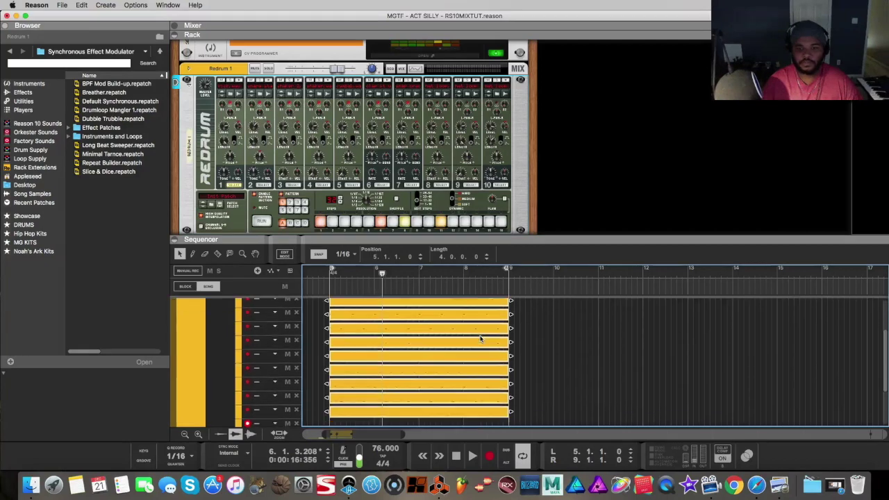
Step: Deselect the Redrum clips and view the groove choices of bank A for one of the drum lanes
click(566, 353)
mouse_move(413, 348)
mouse_down()
mouse_move(579, 343)
mouse_move(413, 345)
mouse_up()
click(266, 340)
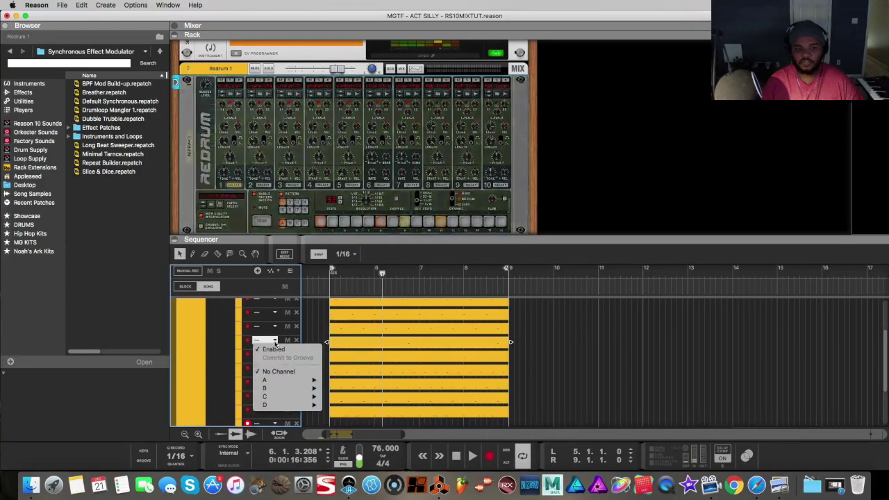
mouse_move(284, 380)
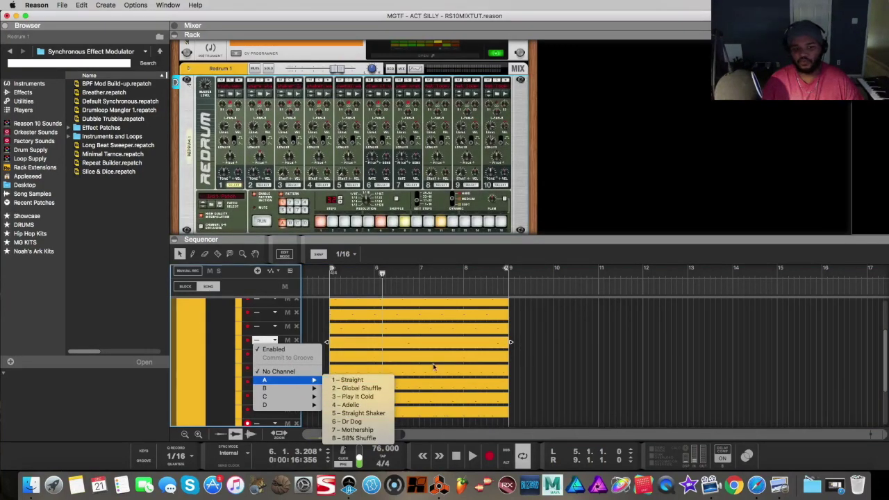
scroll(427, 360, up, 3)
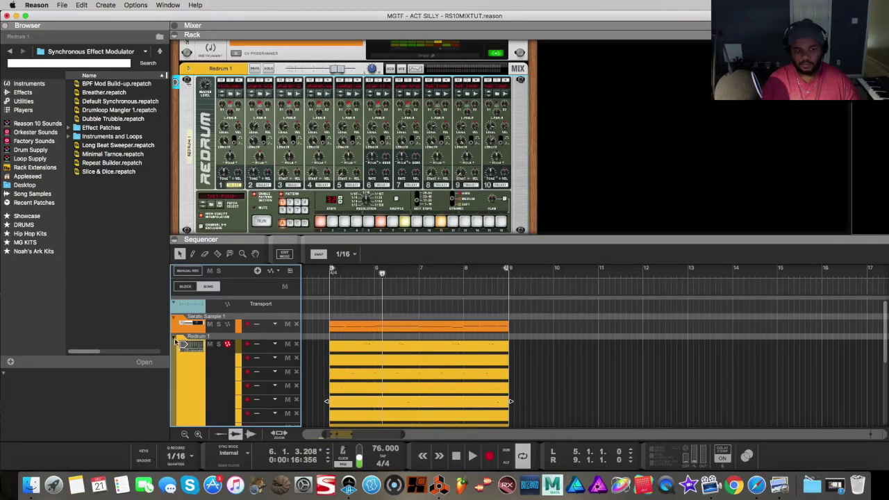
Step: Fold the Redrum 1 track's lanes and hide the sequencer to give the rack the full height
click(285, 254)
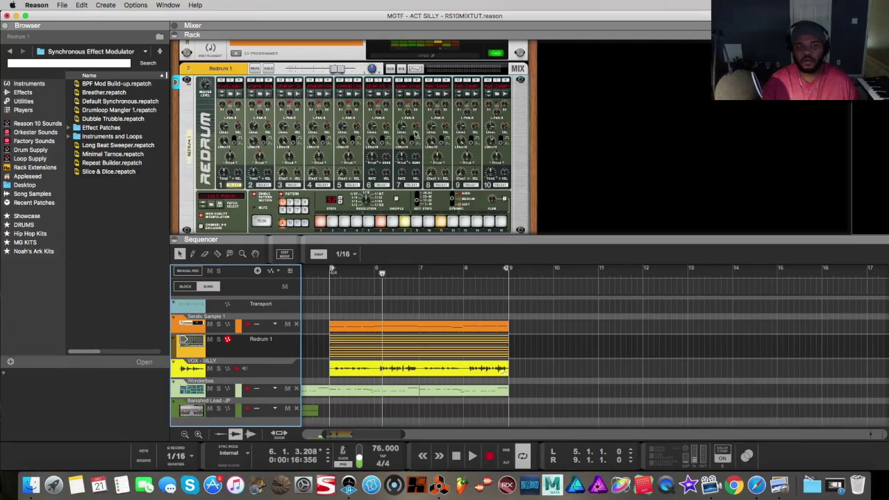
scroll(361, 144, down, 1)
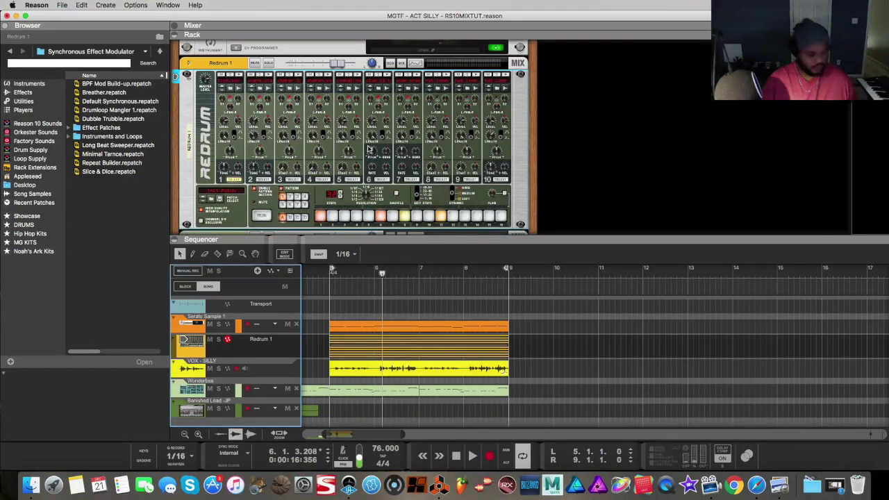
click(177, 238)
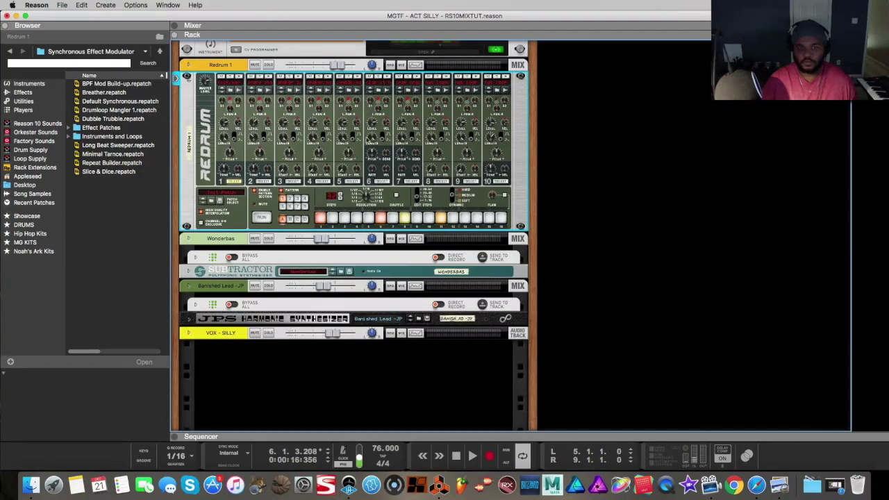
Step: Flip the rack to its rear and create two mix channels below VOX - SILLY
key(Tab)
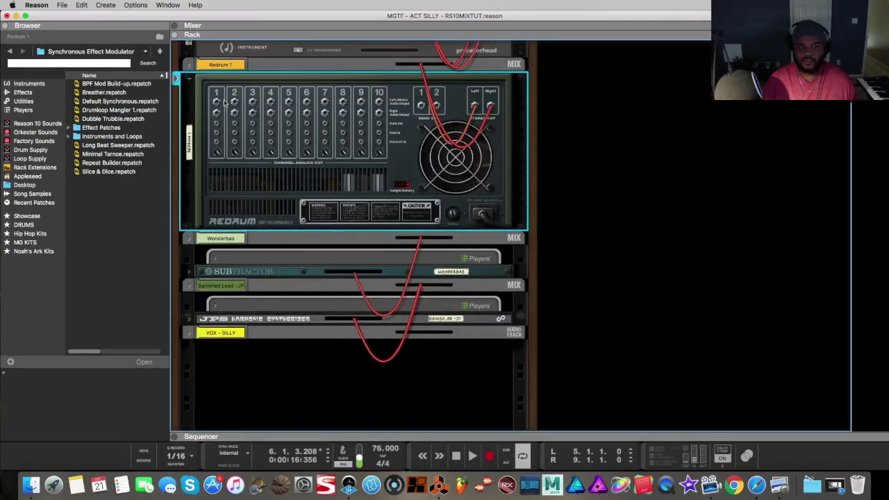
scroll(232, 127, up, 6)
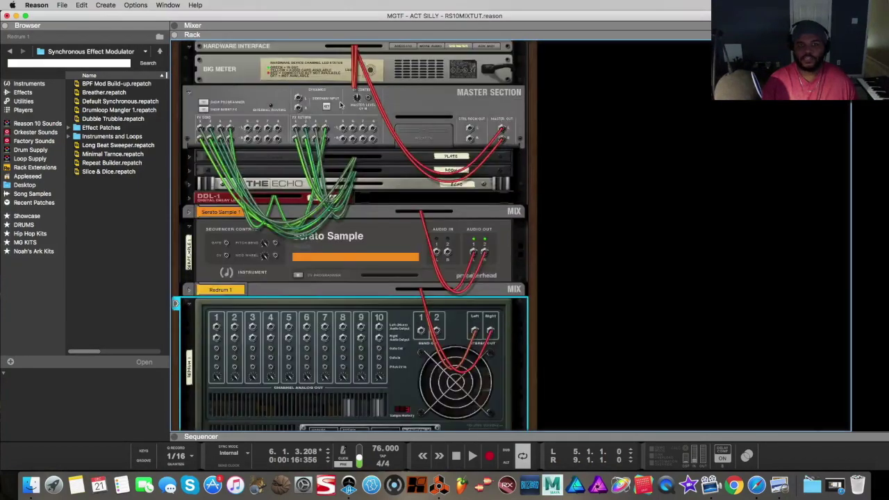
scroll(340, 105, down, 3)
scroll(341, 104, down, 4)
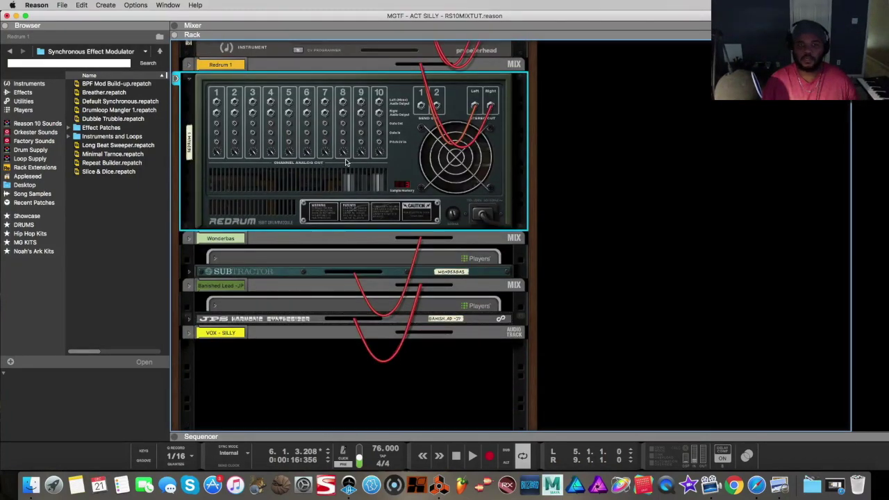
right_click(256, 374)
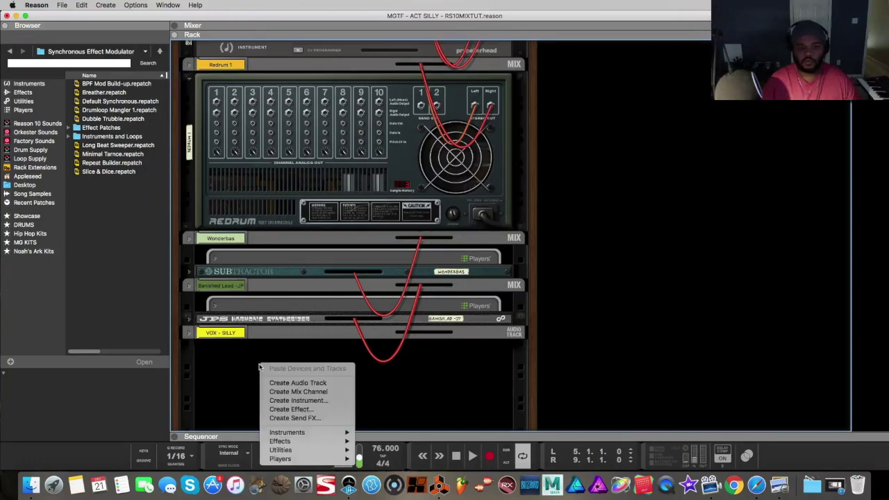
click(296, 395)
right_click(280, 373)
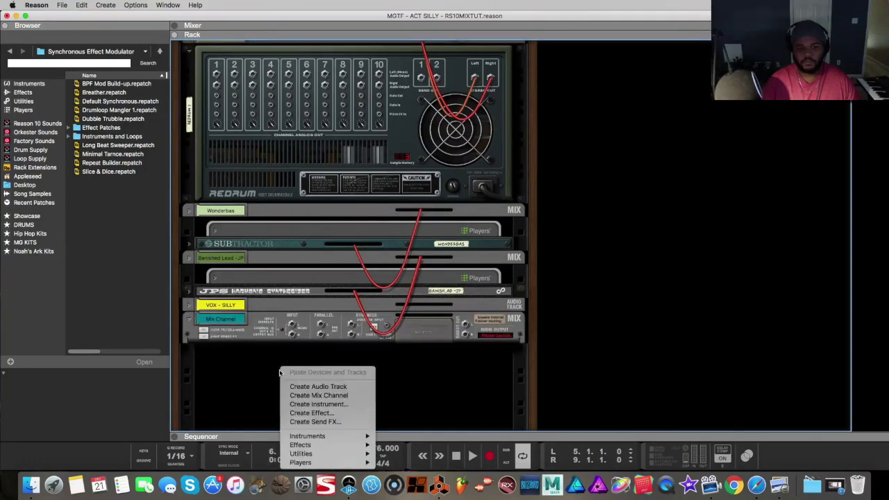
click(306, 395)
scroll(236, 217, up, 10)
scroll(236, 217, down, 8)
drag(216, 120, 291, 373)
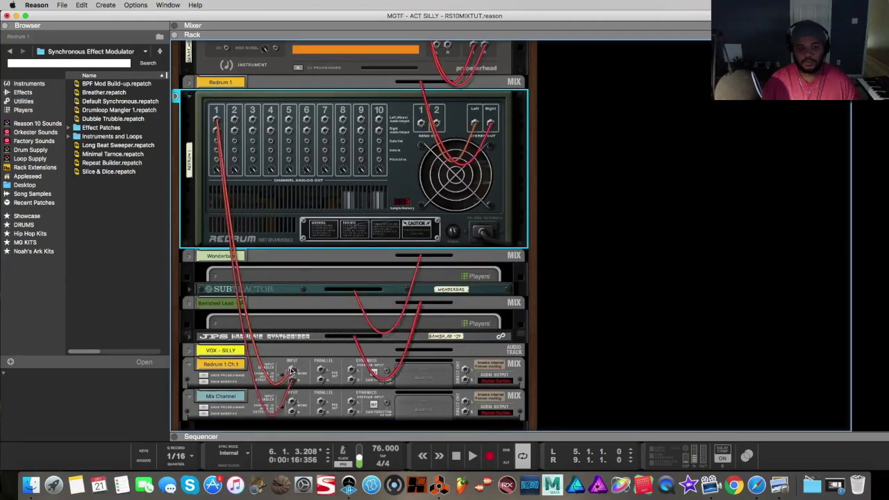
drag(234, 120, 292, 403)
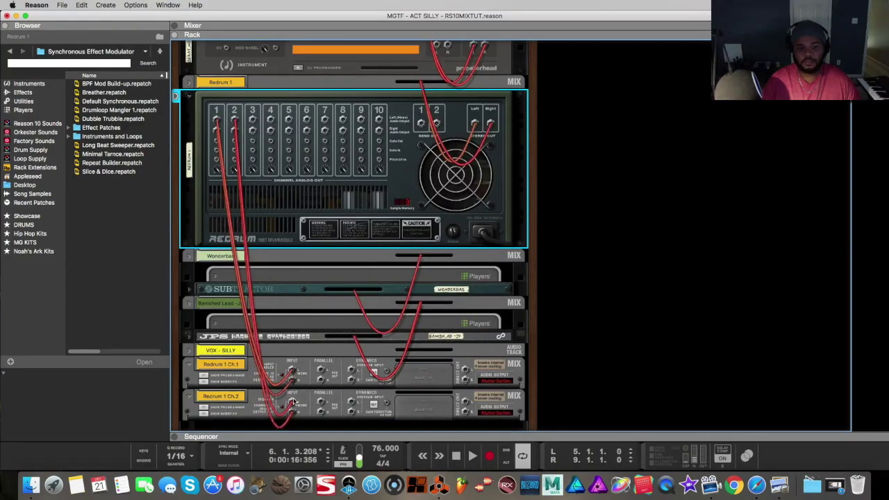
Step: Show the mixer, flip the rack to its front, and rename the Redrum 1 Ch.1 mix channel as KICK
click(175, 25)
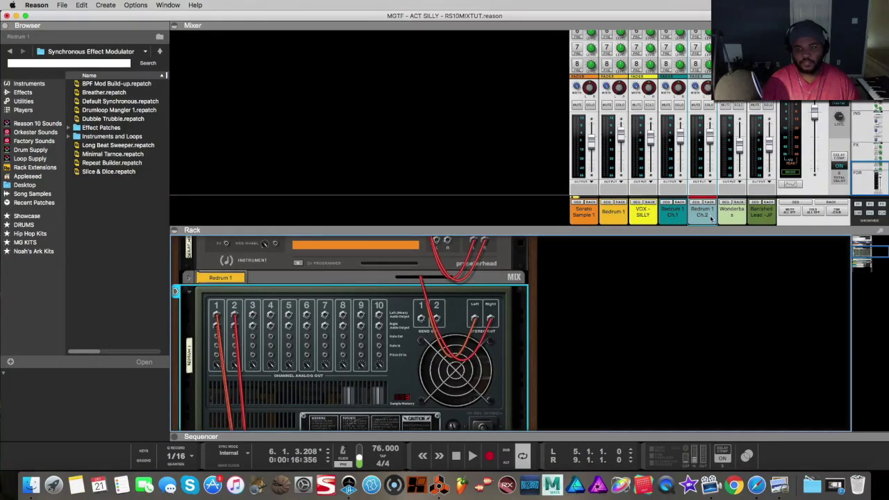
key(Tab)
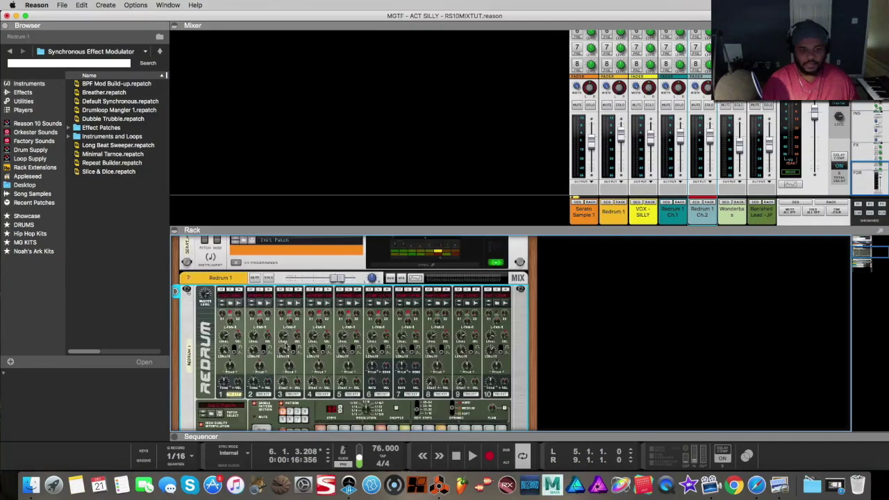
double_click(681, 211)
text(KICK)
key(Return)
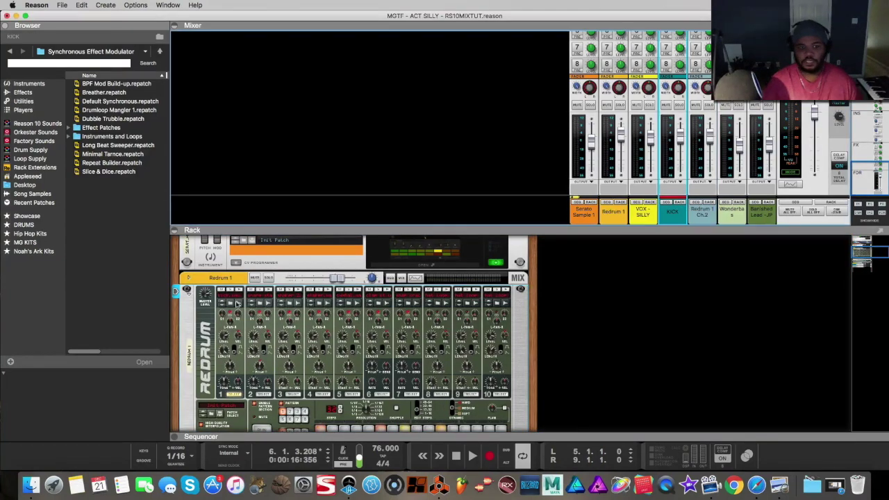
Step: Rename the Redrum 1 Ch.2 mix channel as SNARE
click(709, 219)
double_click(707, 214)
text(SNARE)
key(Return)
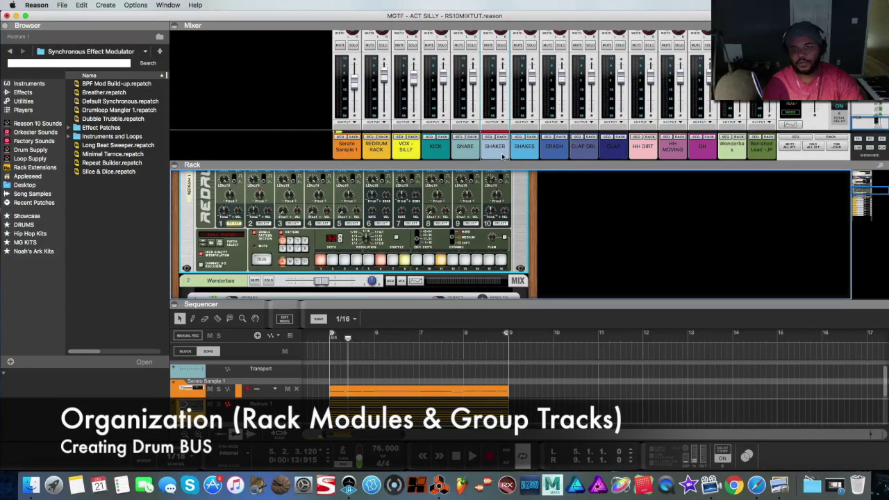
Step: Look over the named drum channels from KICK to OH in the full-height rack and in the mixer
click(172, 26)
click(175, 239)
scroll(302, 179, down, 10)
scroll(302, 179, up, 5)
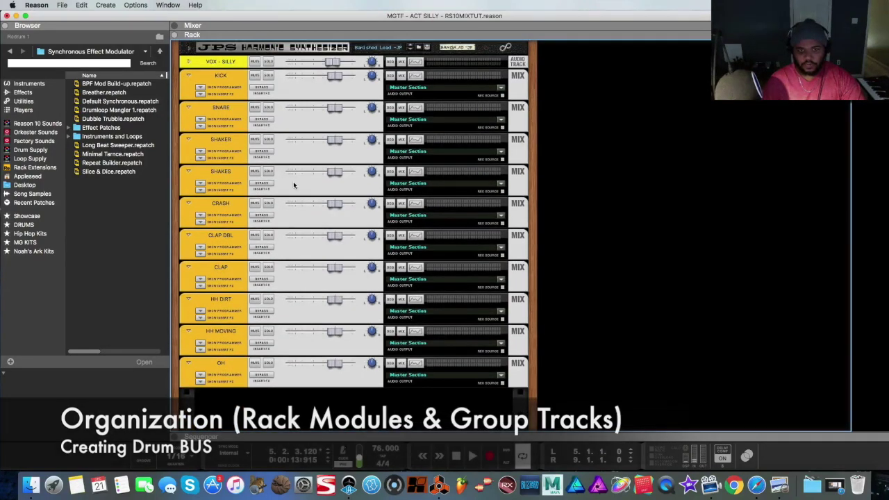
scroll(296, 182, up, 10)
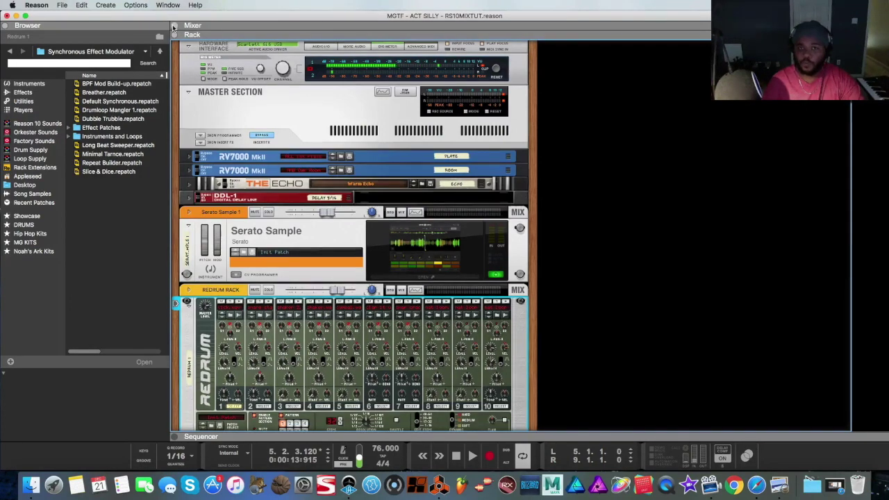
click(174, 26)
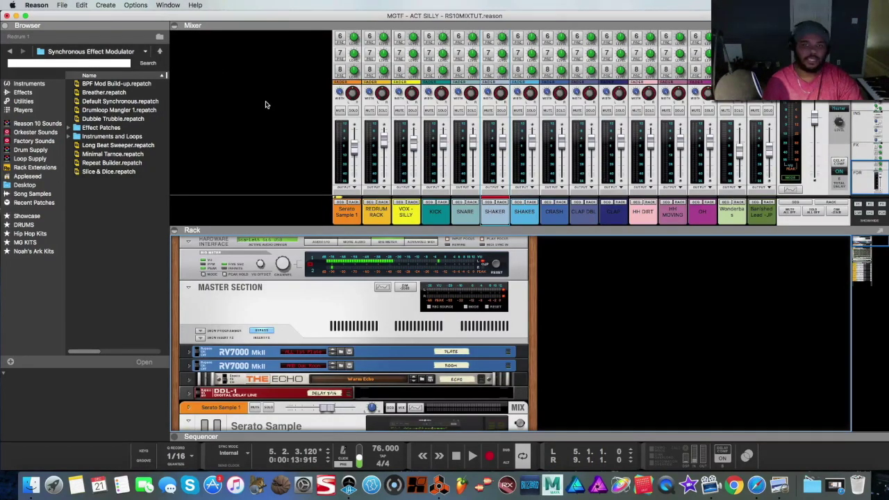
click(460, 206)
key(F7)
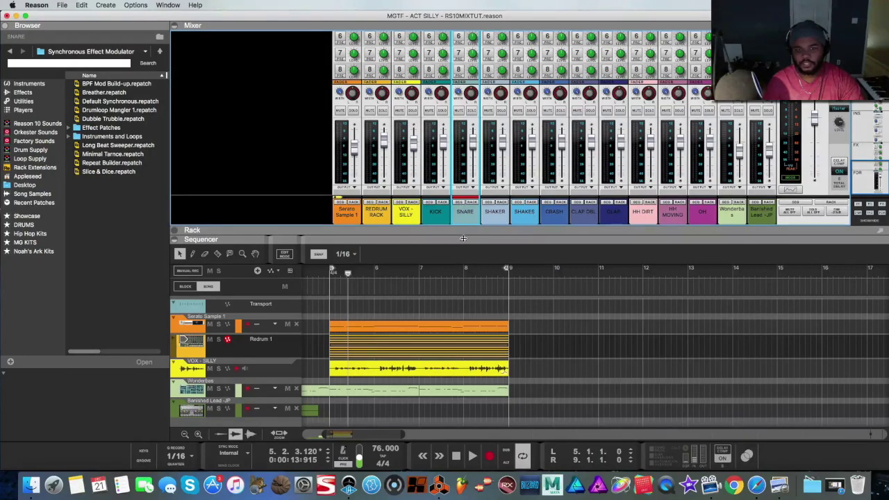
click(474, 203)
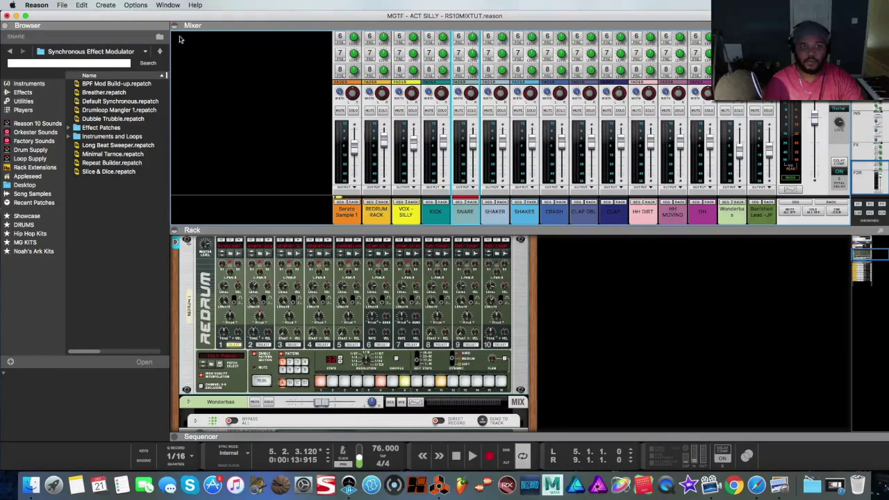
click(175, 26)
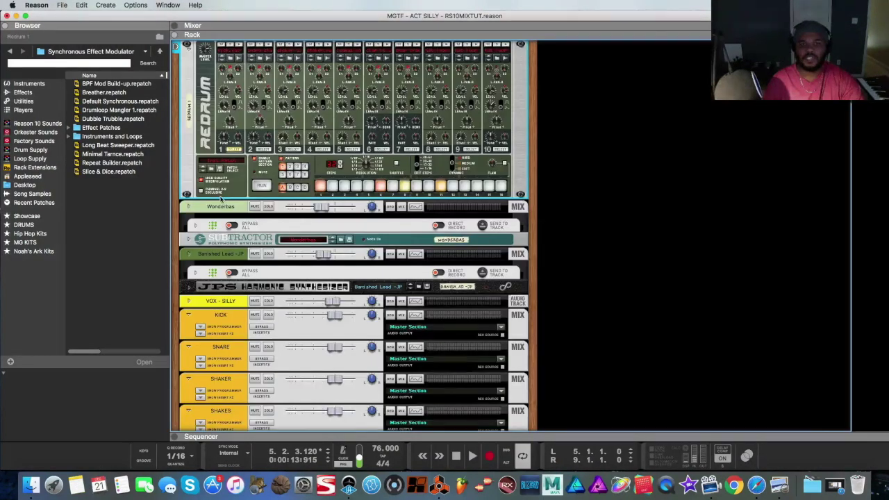
scroll(204, 167, up, 3)
key(Tab)
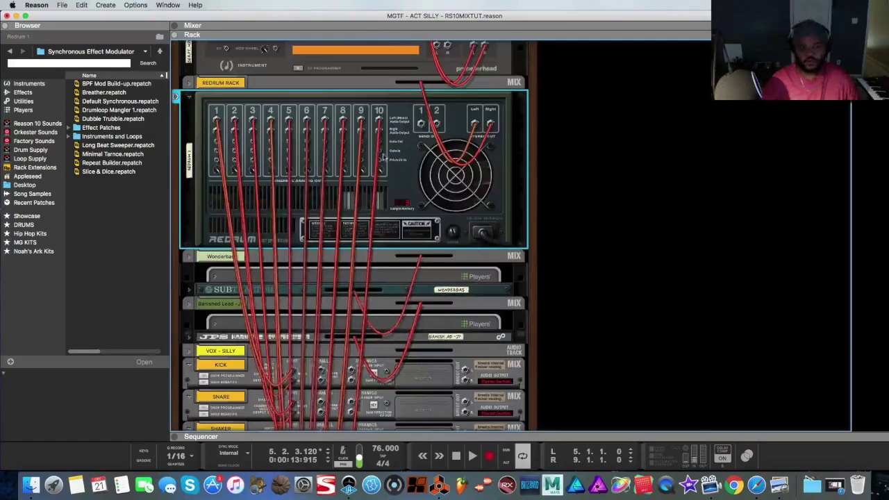
scroll(213, 163, down, 10)
scroll(341, 184, up, 15)
scroll(375, 164, down, 8)
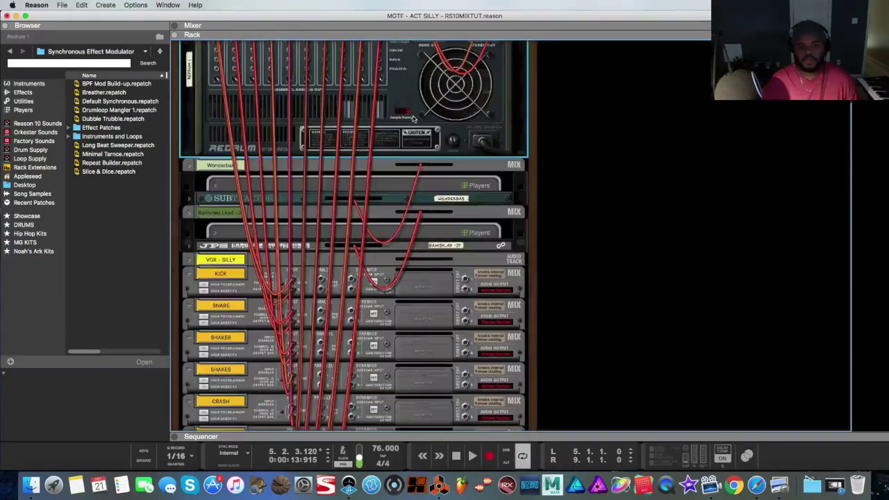
Step: Flip the rack to its front and move Redrum and its drum mix channels, KICK to OH, into a second rack column
scroll(407, 145, up, 3)
key(Tab)
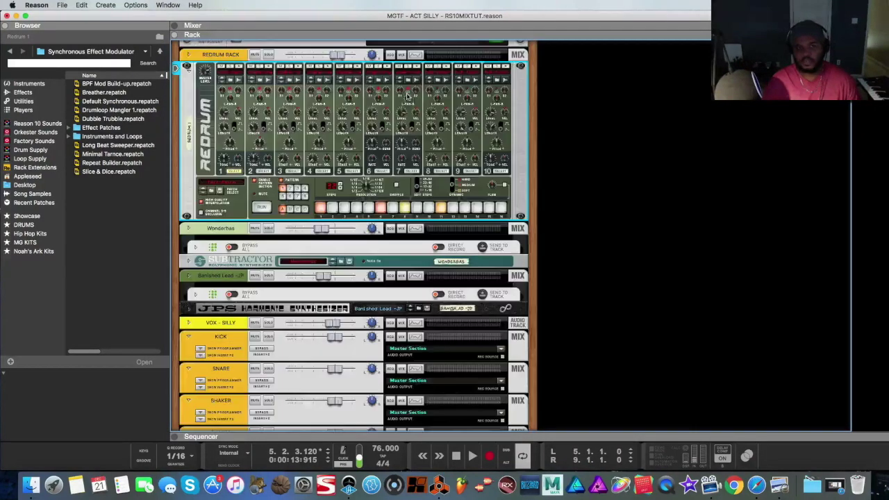
scroll(375, 87, up, 3)
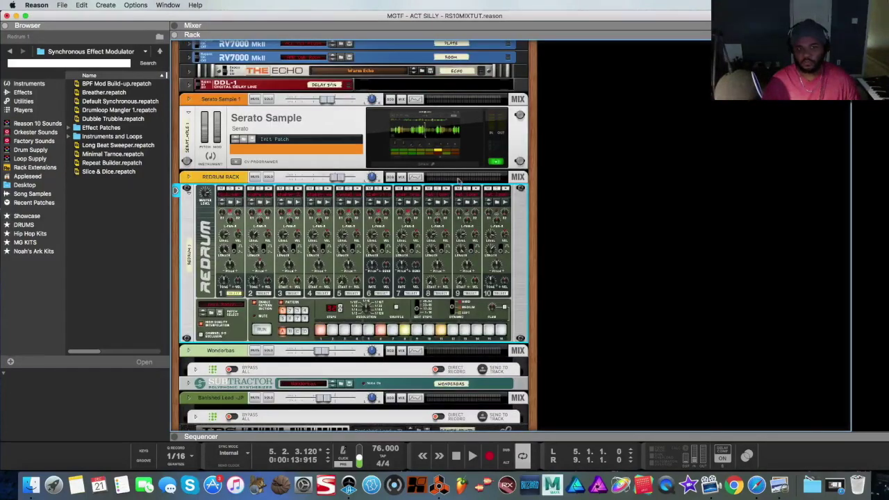
drag(517, 211, 508, 68)
Step: Examine the second rack column from Redrum down through its drum mix channels
scroll(550, 137, down, 5)
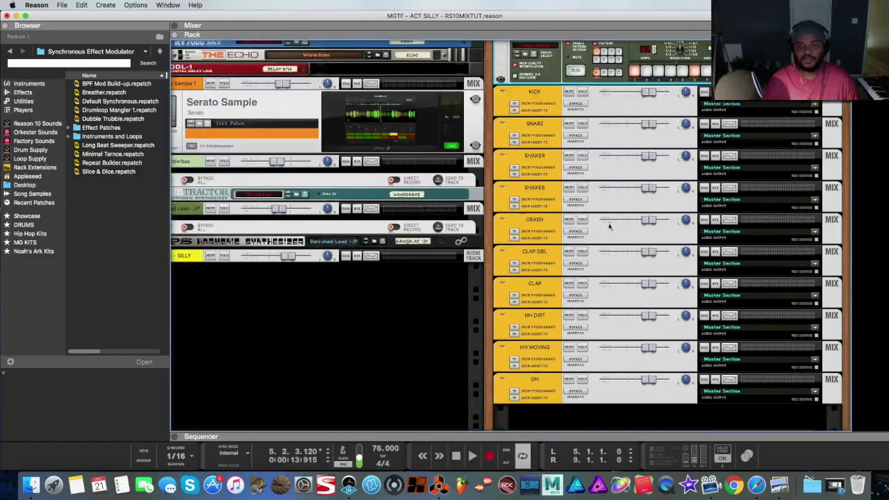
scroll(590, 149, up, 5)
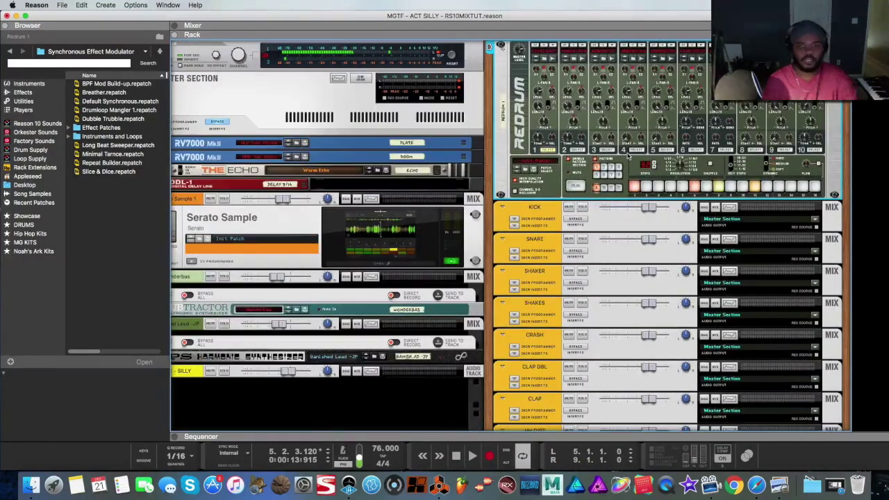
scroll(629, 157, up, 1)
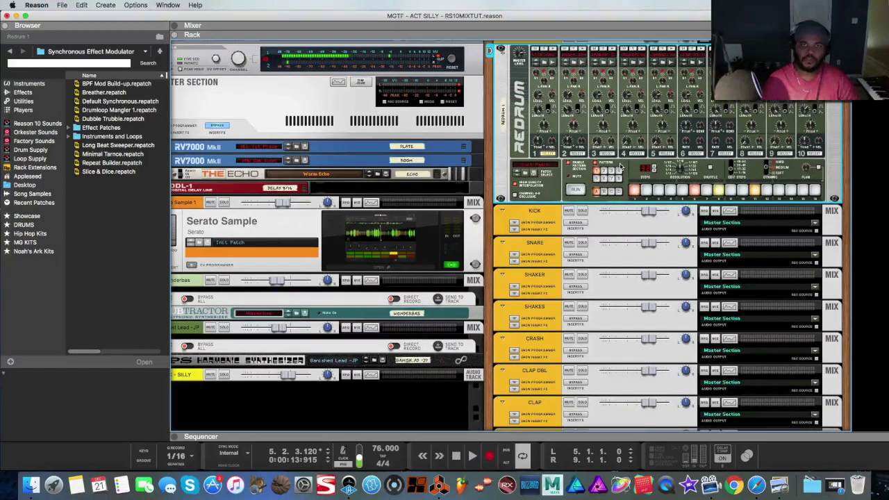
scroll(587, 169, down, 5)
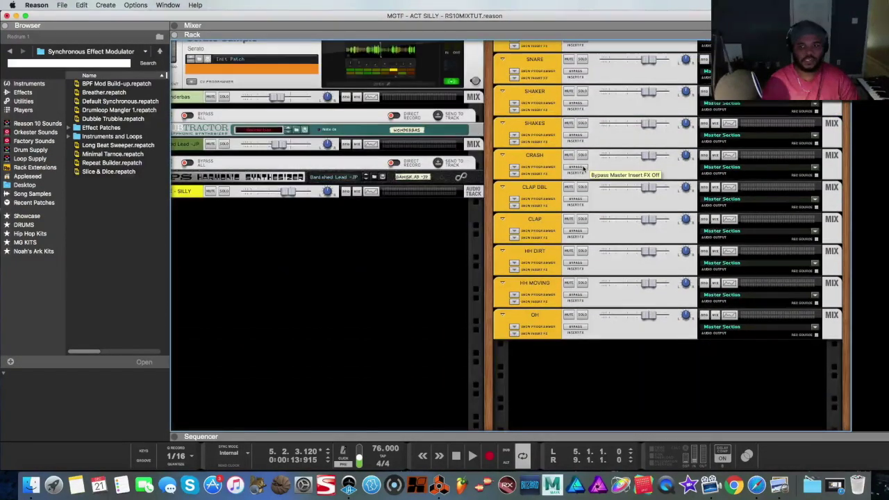
scroll(574, 169, up, 5)
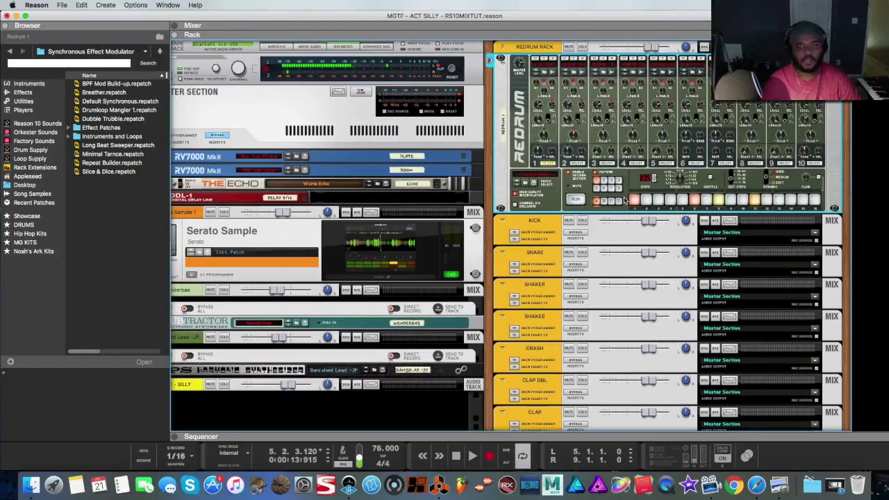
scroll(607, 192, down, 2)
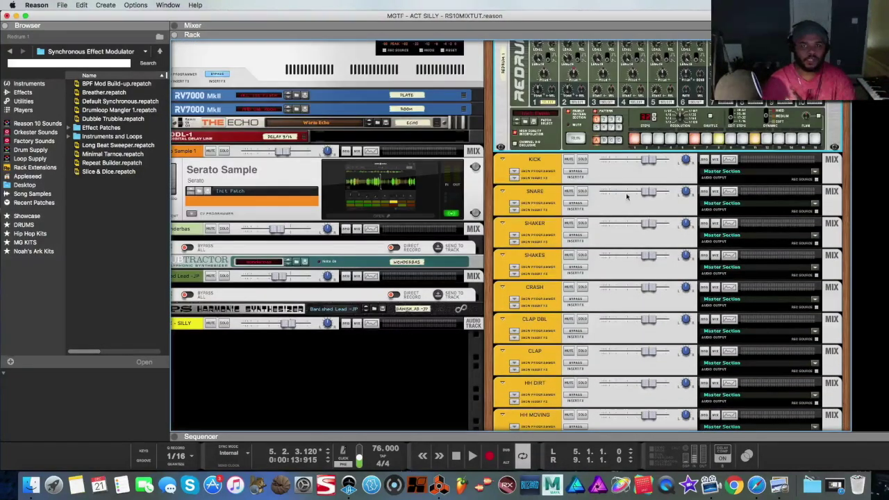
scroll(611, 174, down, 1)
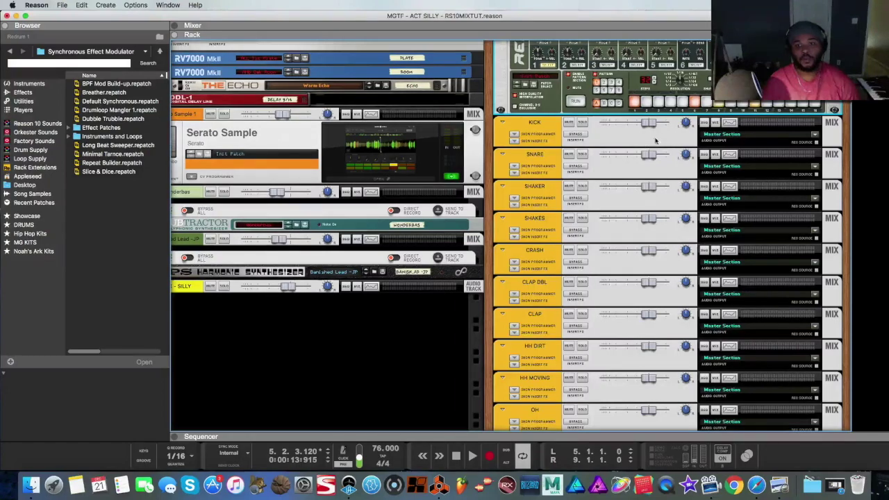
scroll(759, 130, down, 1)
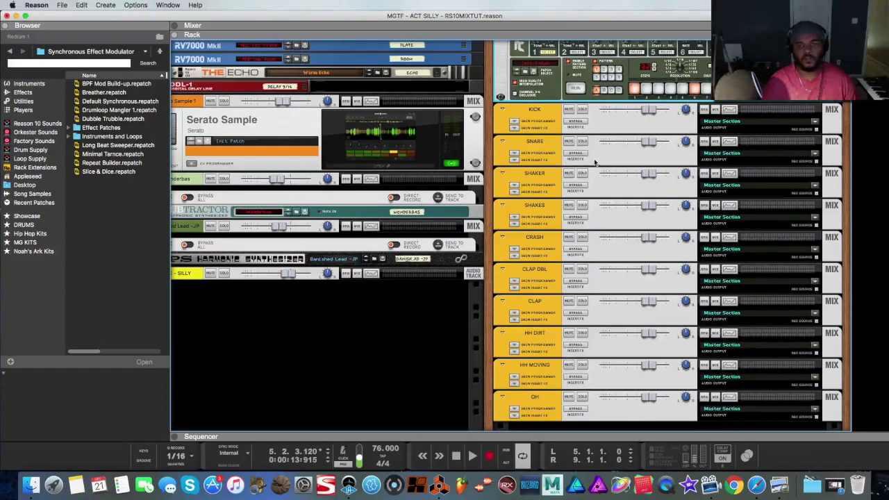
scroll(590, 160, up, 1)
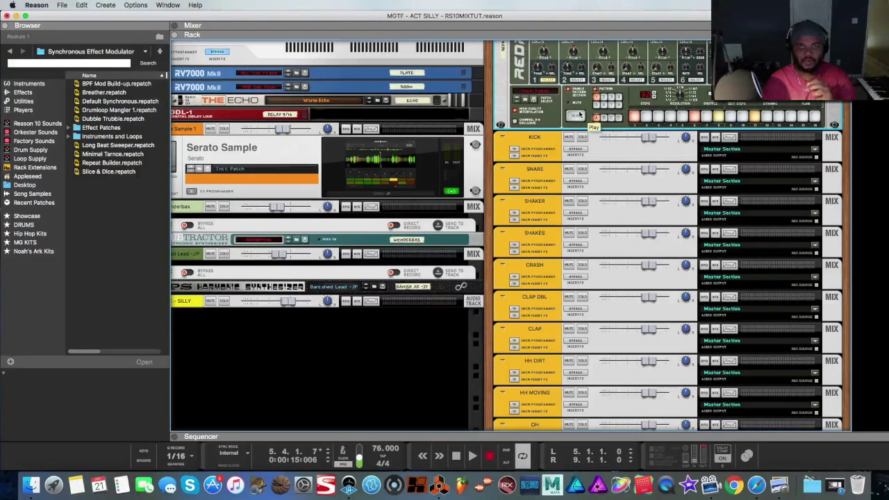
Step: Disable Redrum's pattern section and play the song while watching the drum channels' level meters
scroll(575, 97, up, 1)
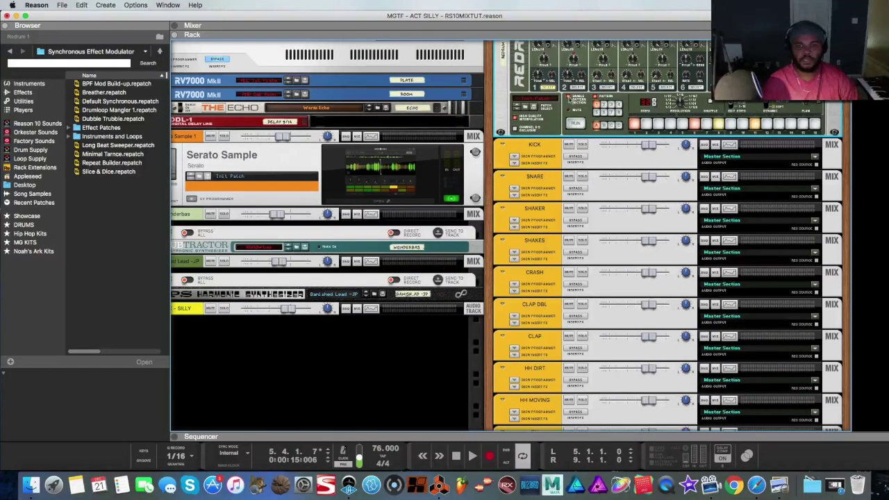
click(568, 99)
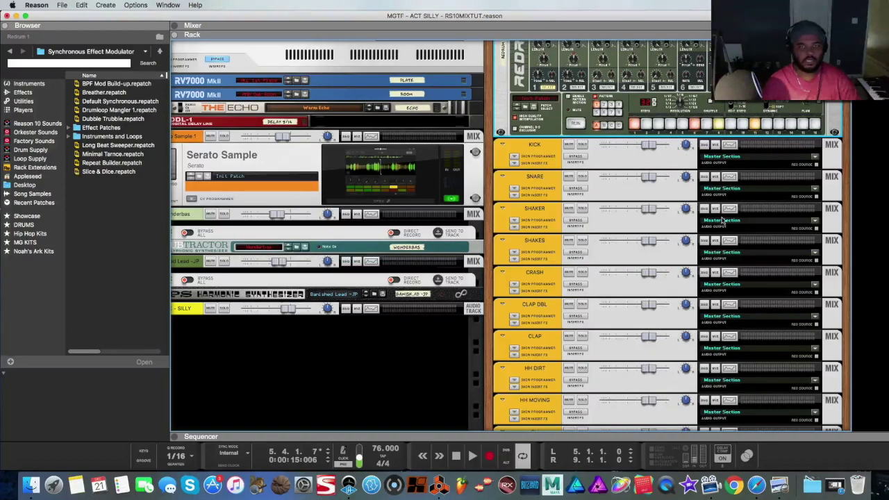
scroll(658, 146, up, 5)
key(space)
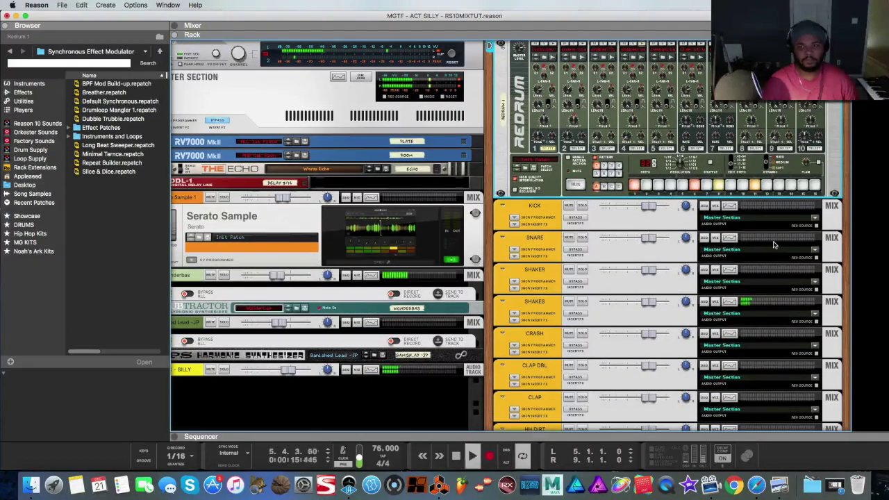
scroll(750, 239, down, 8)
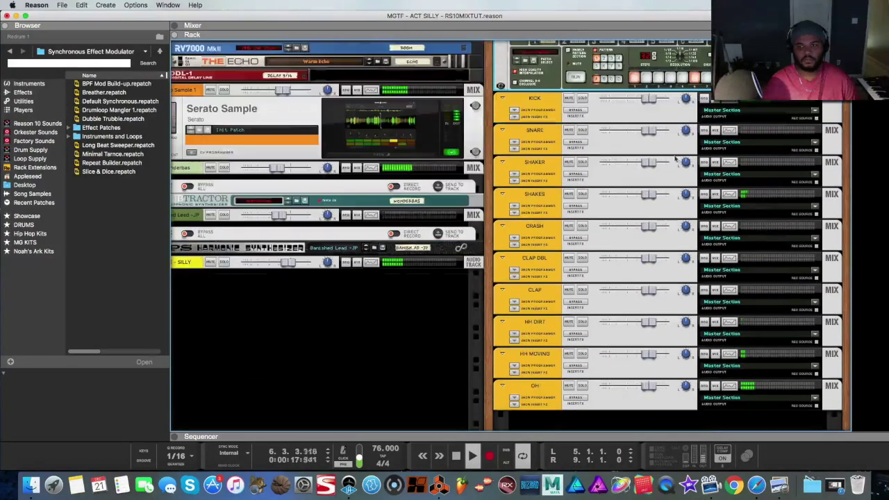
Step: Lower the KICK mix channel's level slightly in the rack
mouse_move(648, 98)
mouse_down()
mouse_move(606, 100)
mouse_move(637, 103)
mouse_up()
scroll(638, 103, up, 3)
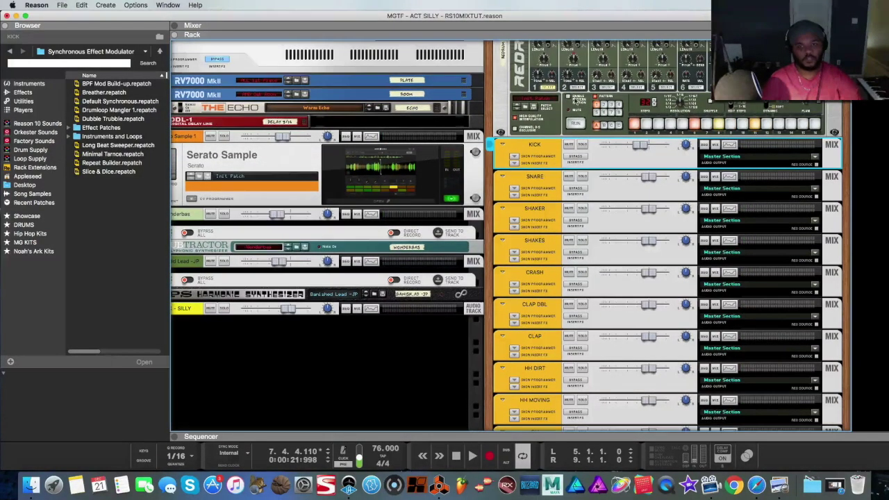
scroll(627, 184, down, 3)
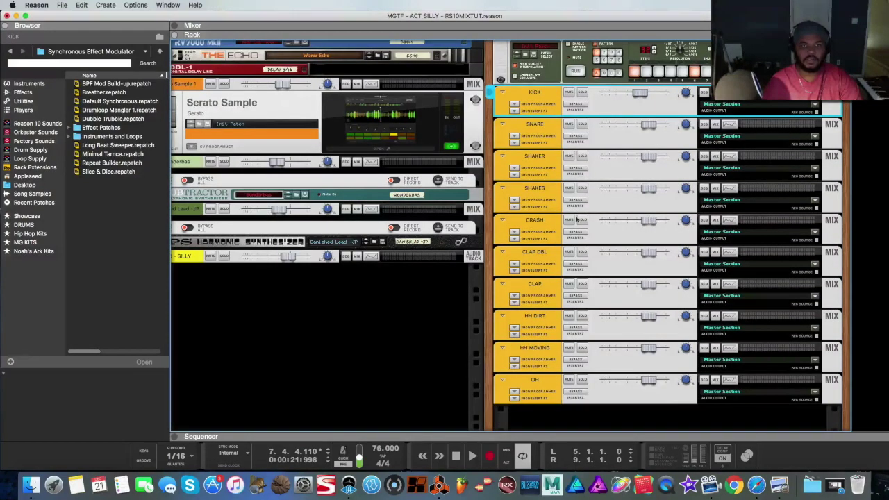
Step: Show the mixer at full height and move REDRUM RACK and the drum channels ahead of Serato Sample 1
click(186, 33)
click(175, 242)
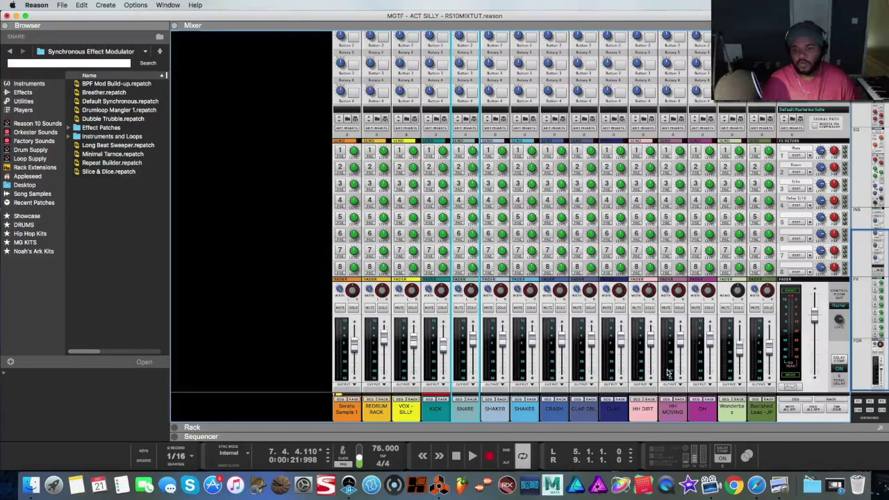
click(432, 416)
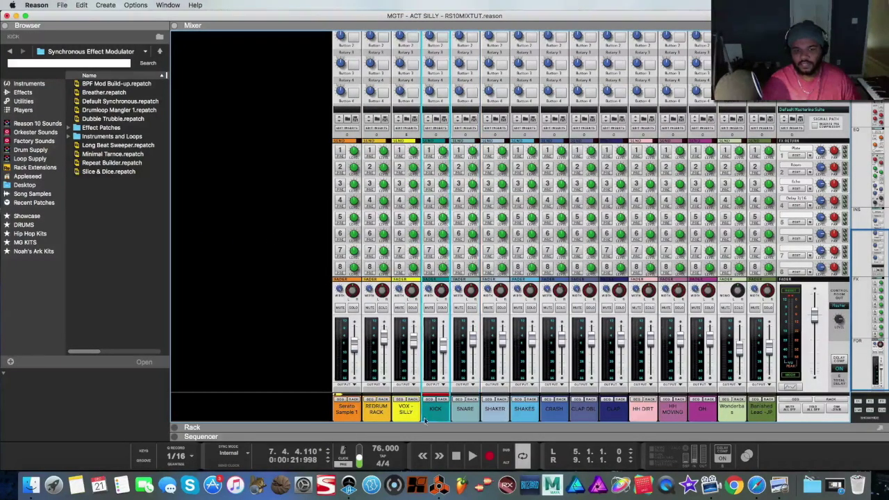
click(377, 415)
drag(377, 416, 309, 416)
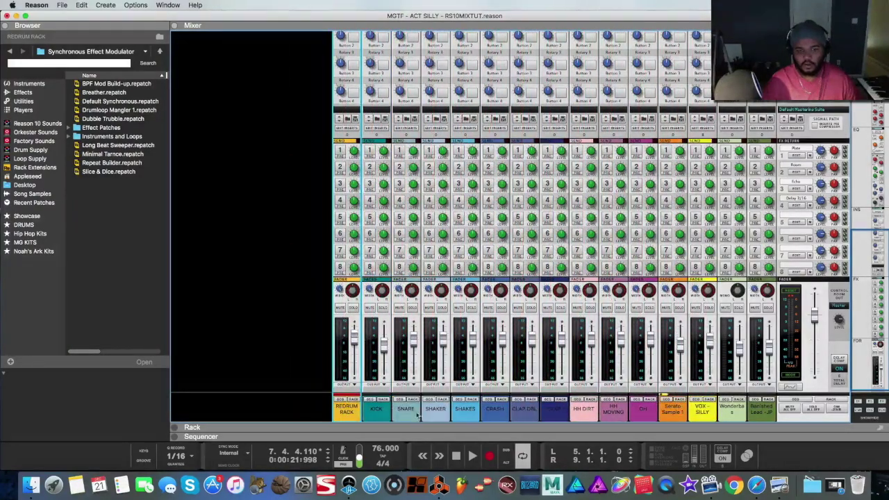
Step: Set the channel color of all channels from REDRUM RACK through OH to Sky Blue
click(632, 415)
shift+click(353, 416)
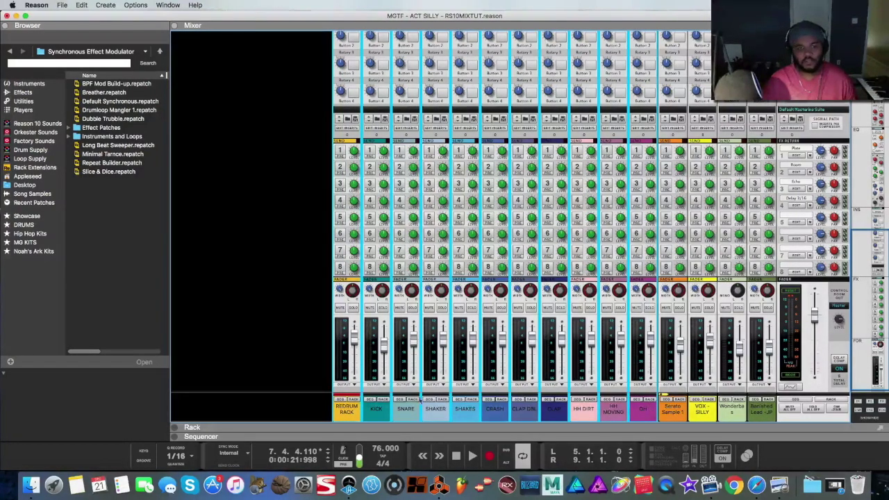
right_click(351, 415)
mouse_move(417, 440)
mouse_move(444, 463)
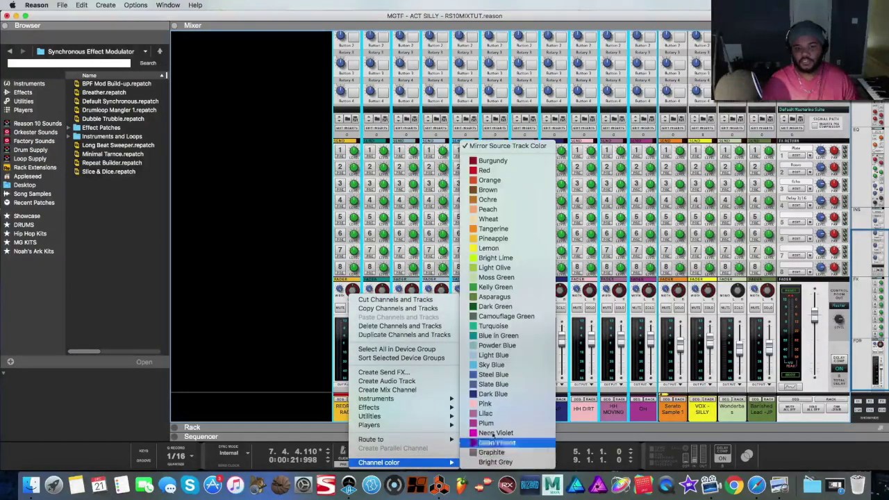
click(527, 366)
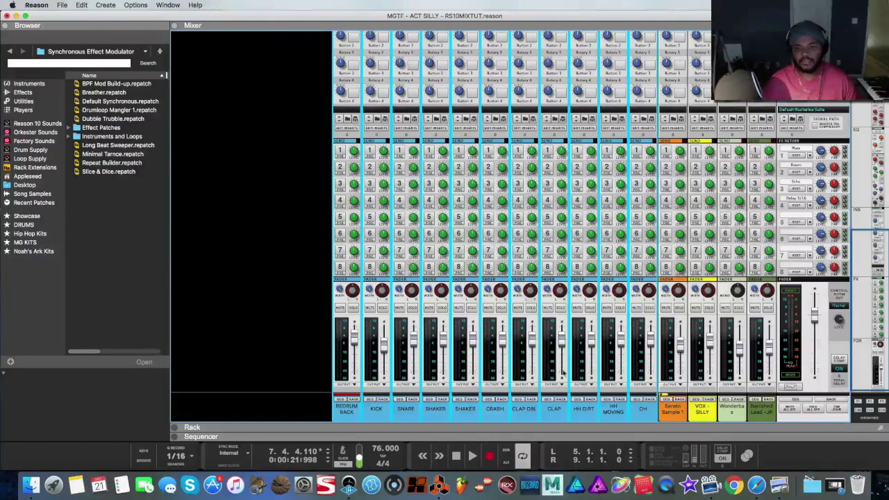
Step: Move the Wonderbas channel between OH and Serato Sample 1 and set its channel color to Dark Blue
click(738, 415)
drag(738, 414, 681, 414)
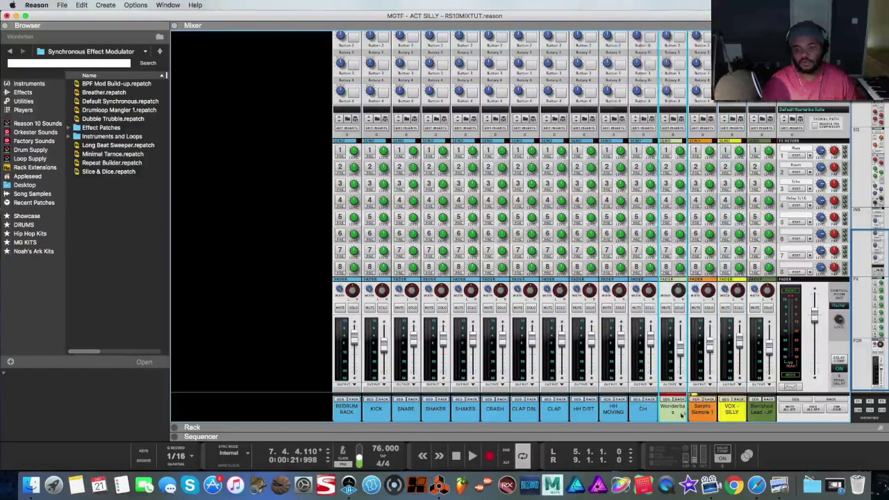
right_click(681, 415)
mouse_move(776, 462)
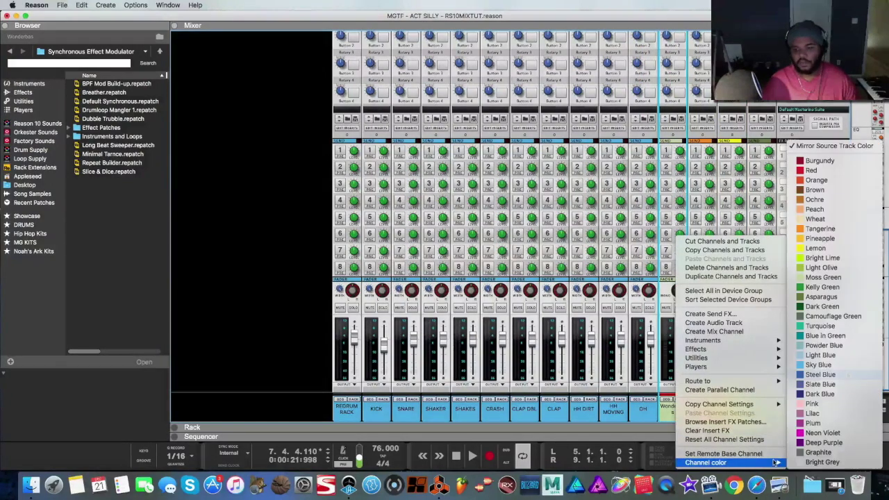
click(823, 394)
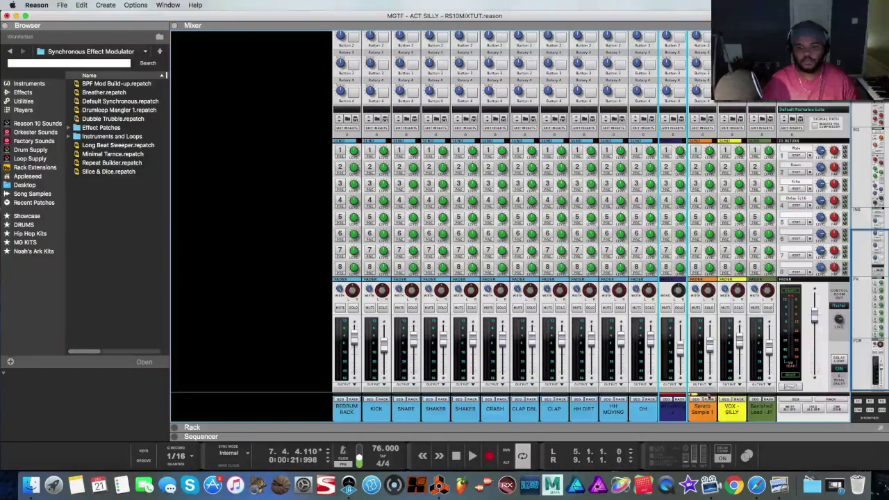
Step: Rename the Serato Sample 1 mixer channel as PAD
click(710, 412)
double_click(709, 411)
key(Left)
text(PAD)
key(Return)
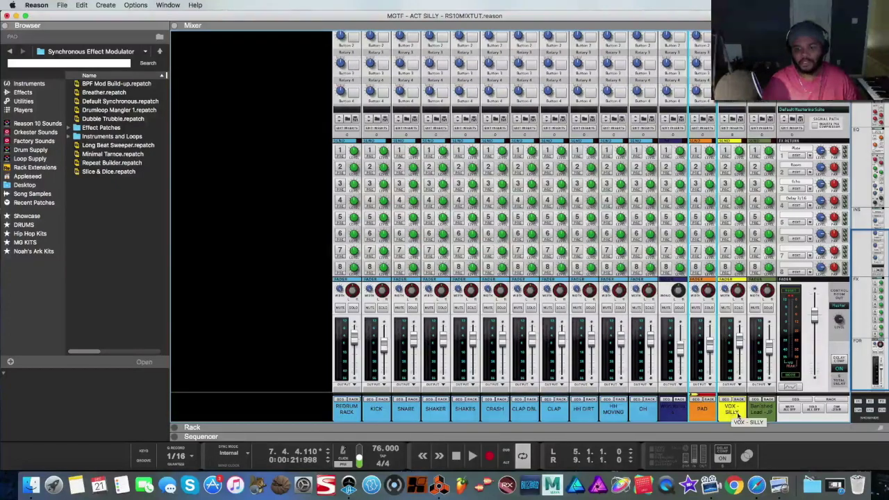
Step: Rename the Banished Lead mixer channel as ARP
click(765, 411)
double_click(765, 411)
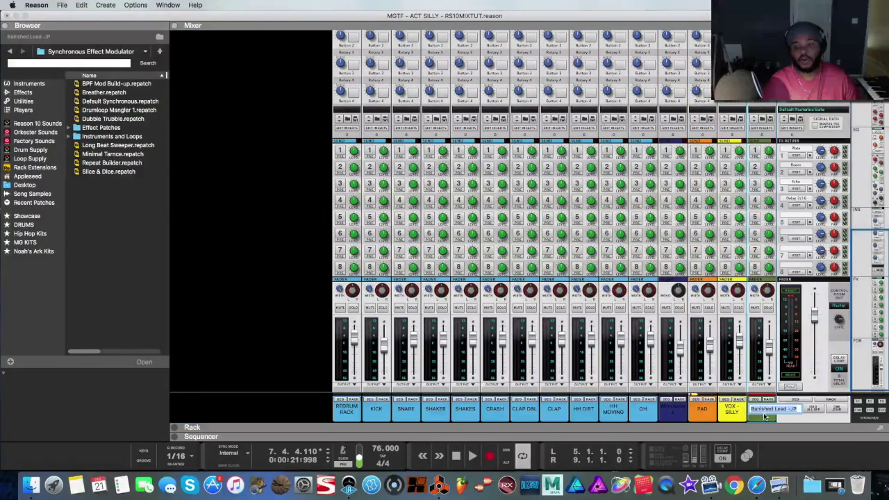
text(ARP)
key(Return)
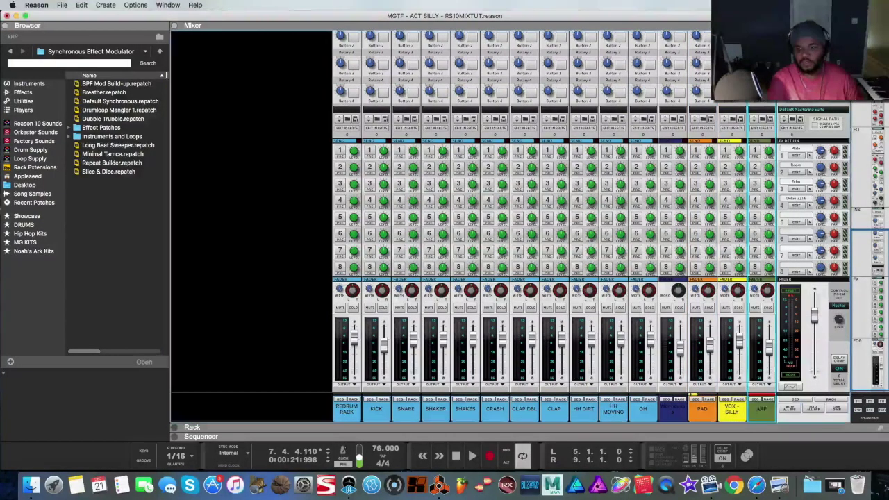
Step: Move the VOX - SILLY channel ahead of REDRUM RACK and give Wonderbas, PAD and ARP the same purple channel color
drag(757, 410, 340, 417)
right_click(745, 417)
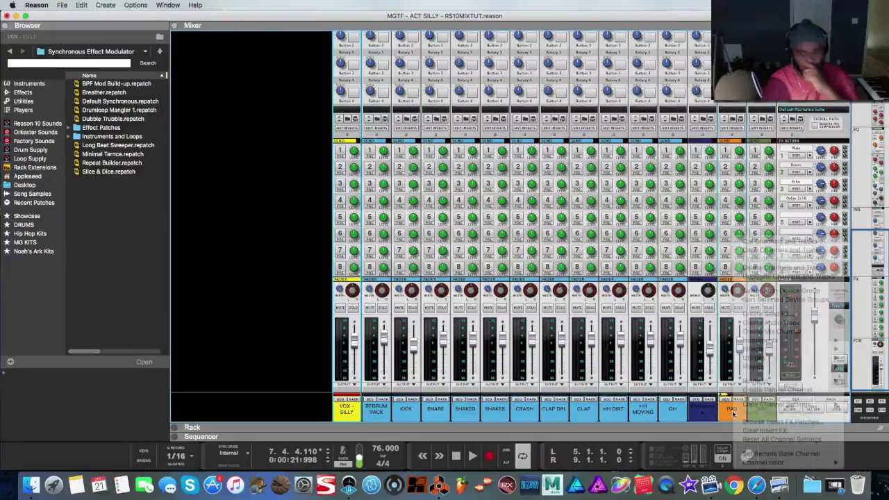
mouse_move(803, 463)
click(705, 404)
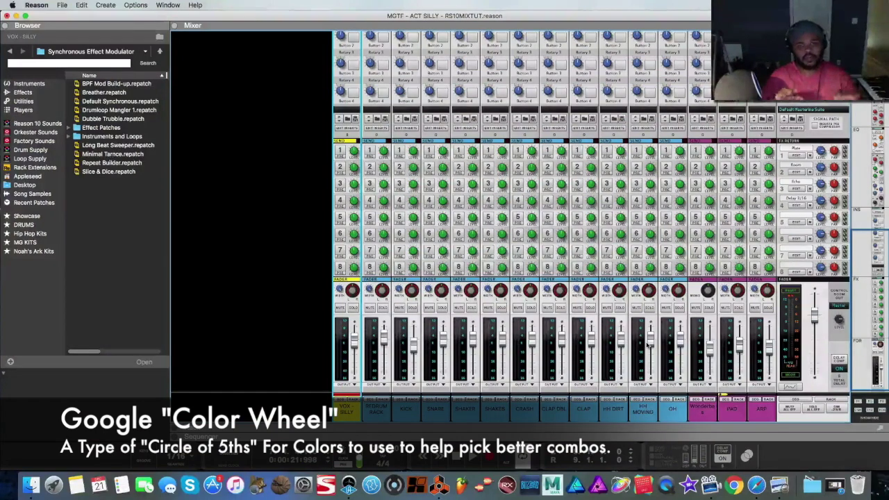
Step: Pull the REDRUM RACK channel's fader down almost to its minimum
click(664, 415)
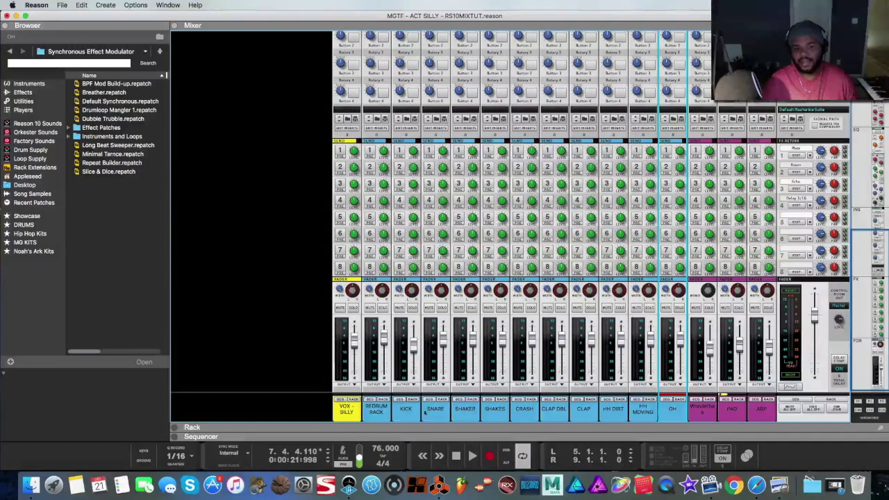
shift+click(407, 416)
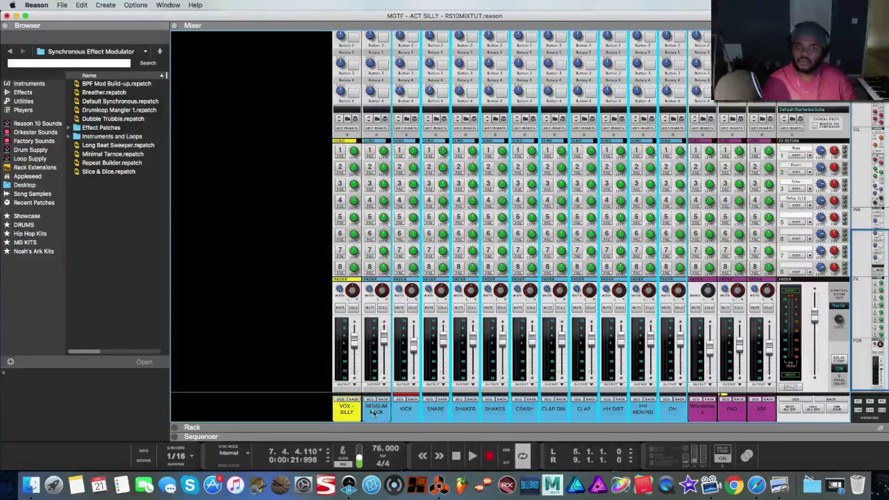
drag(376, 347, 378, 374)
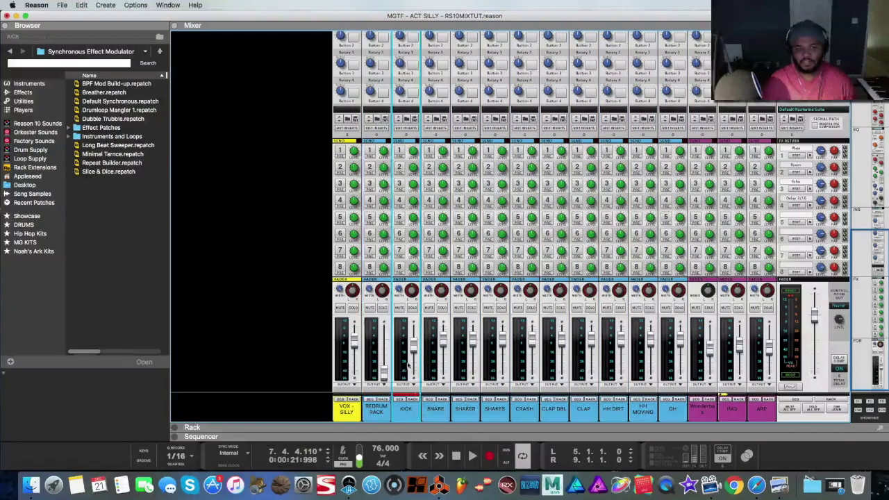
Step: Route all the drum channels from KICK through OH to a new output bus
shift+click(672, 409)
right_click(666, 413)
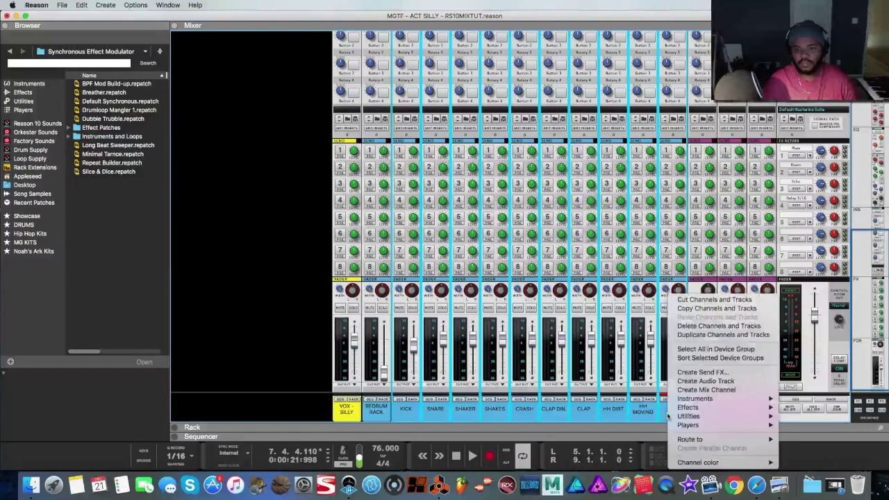
mouse_move(715, 444)
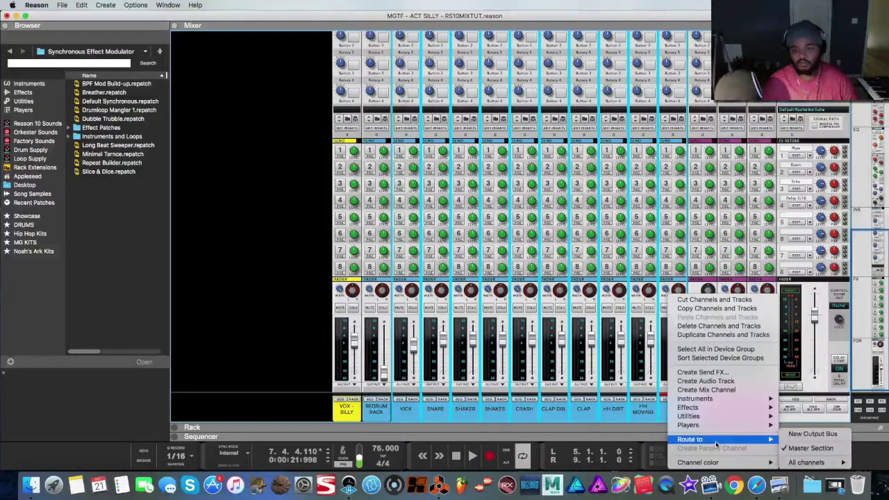
click(811, 434)
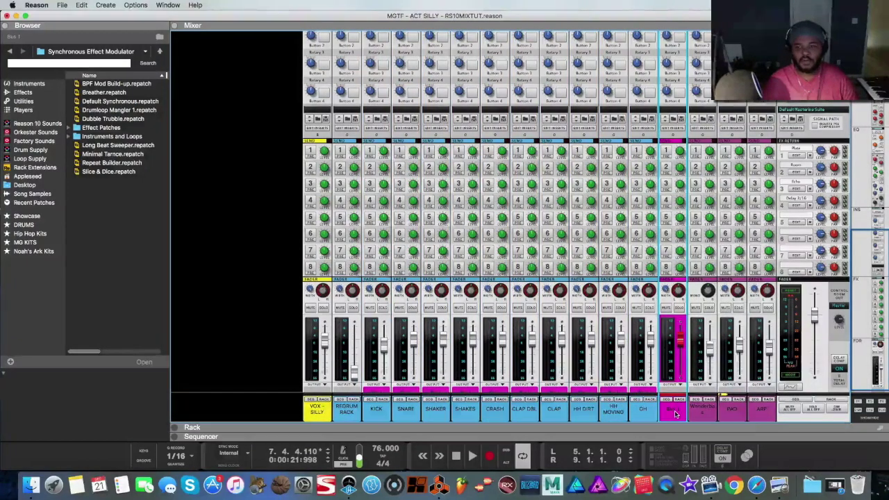
Step: Set the new drum bus channel's color to Steel Blue
right_click(676, 415)
mouse_move(757, 462)
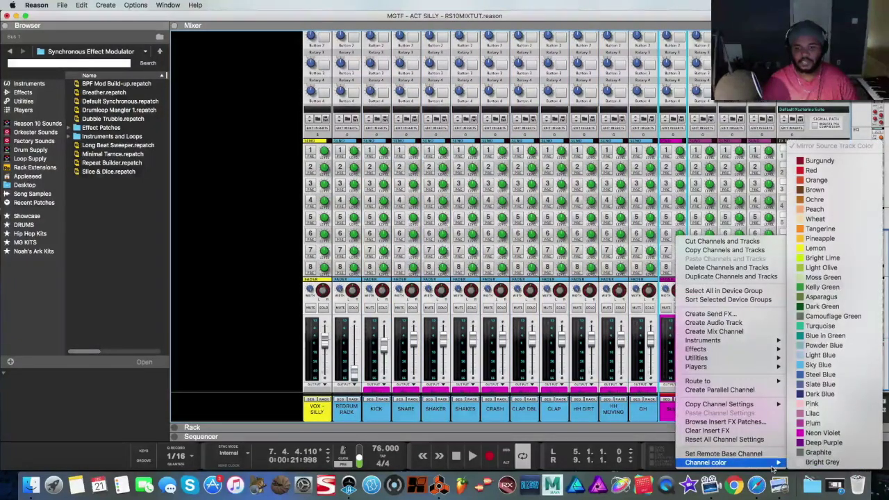
click(835, 376)
Step: Raise the Bus 1 level to about 4.55 dB and play the song to hear the drum bus
scroll(499, 374, down, 1)
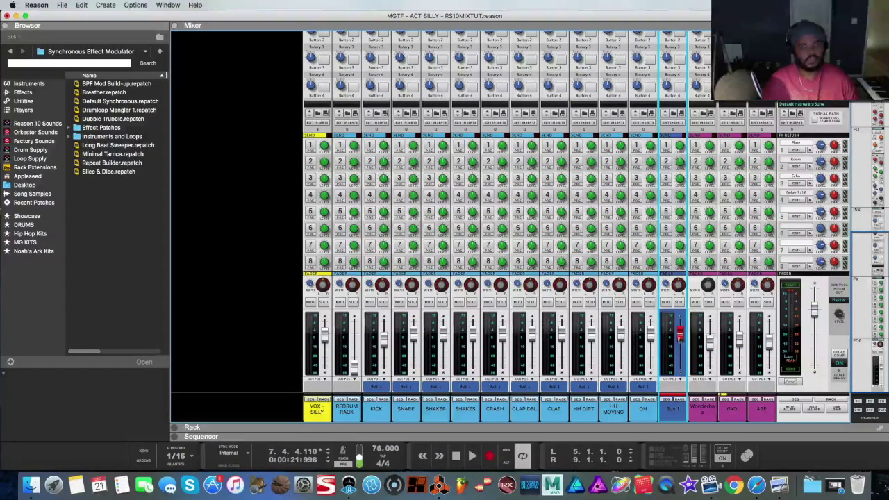
mouse_move(679, 335)
mouse_down()
mouse_move(679, 373)
mouse_move(680, 331)
mouse_up()
key(space)
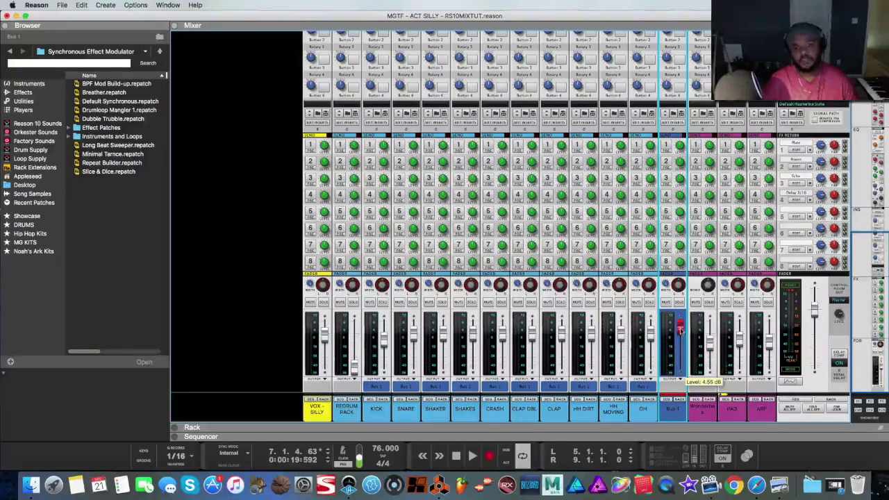
Step: Open the insert effects of the Bus 1 channel for editing in the rack
scroll(680, 332, up, 2)
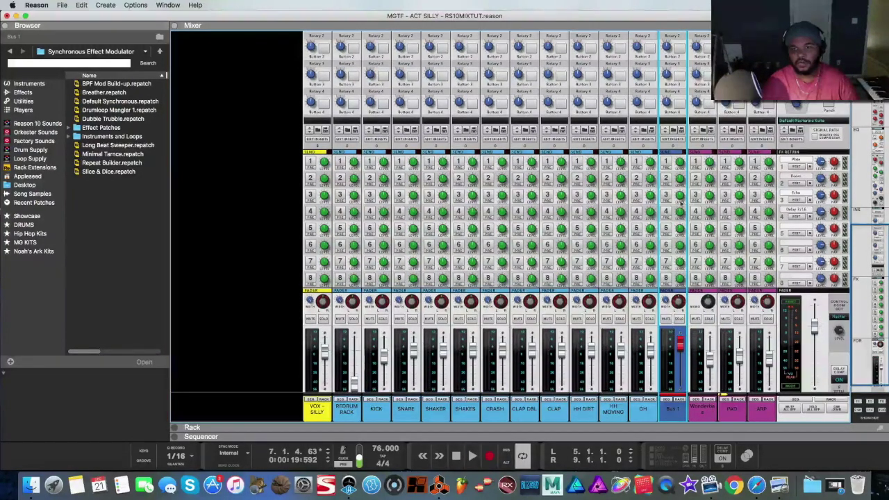
scroll(680, 201, up, 5)
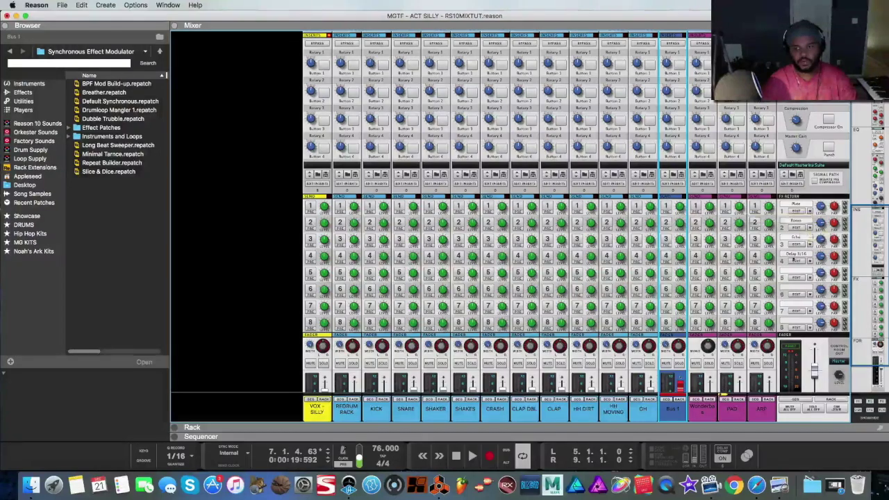
scroll(820, 271, up, 1)
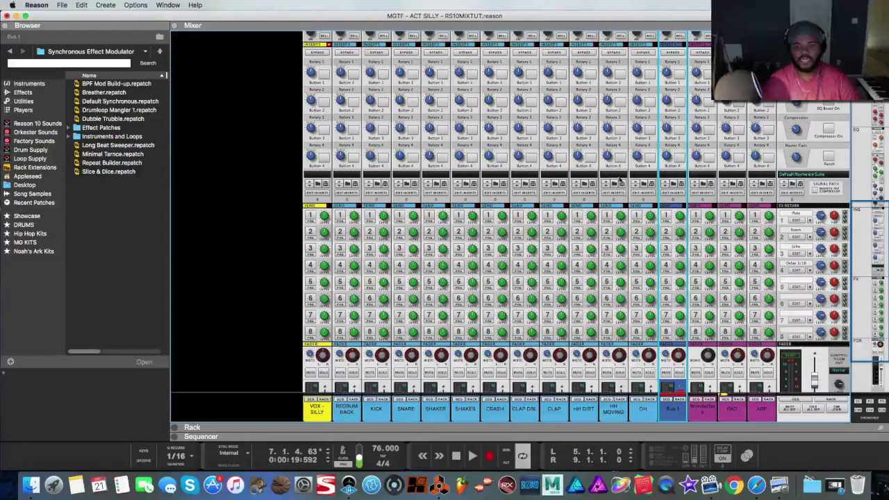
scroll(643, 218, down, 2)
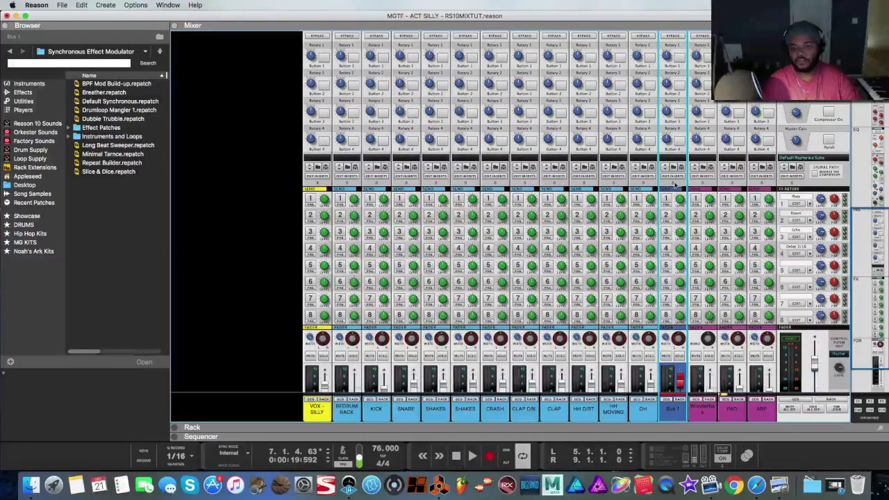
click(673, 179)
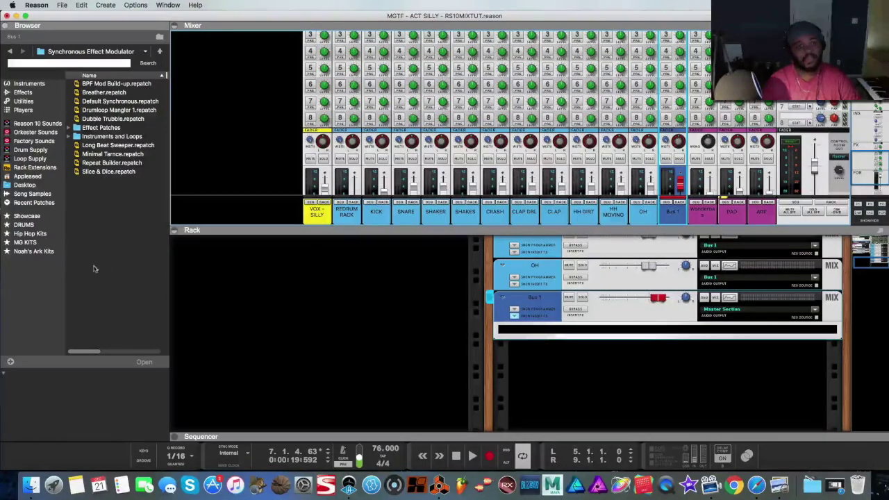
Step: Add an Audiomatic Retro Transformer from the effects devices to the Bus 1 inserts
click(23, 91)
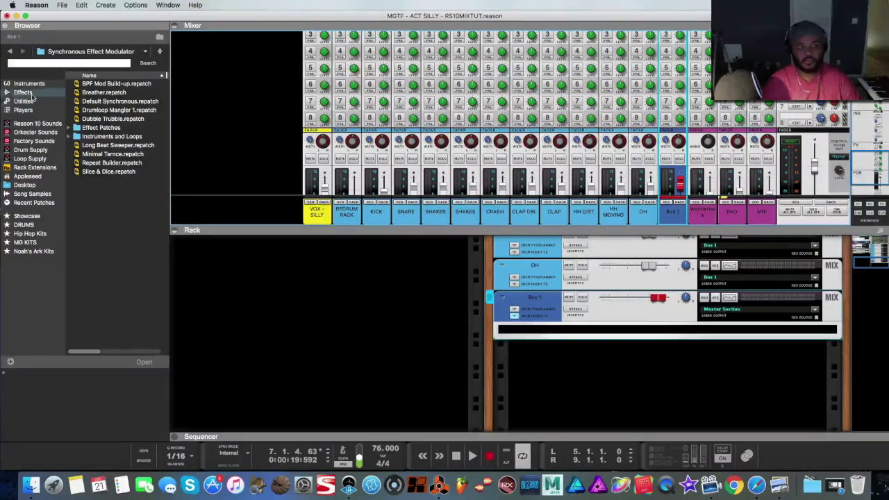
scroll(141, 169, down, 5)
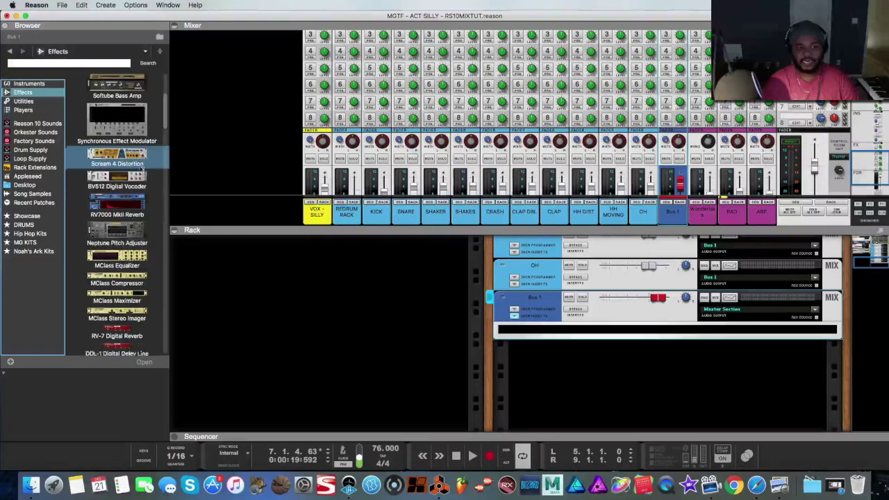
scroll(145, 189, up, 4)
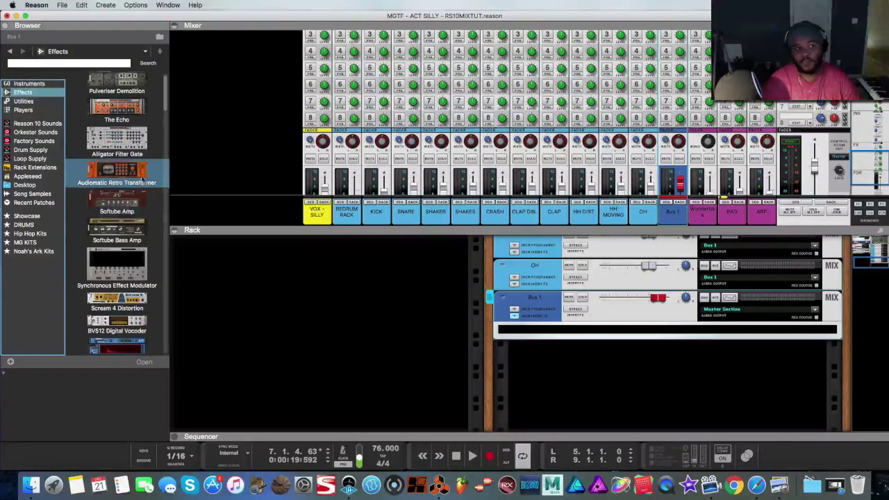
drag(142, 180, 614, 332)
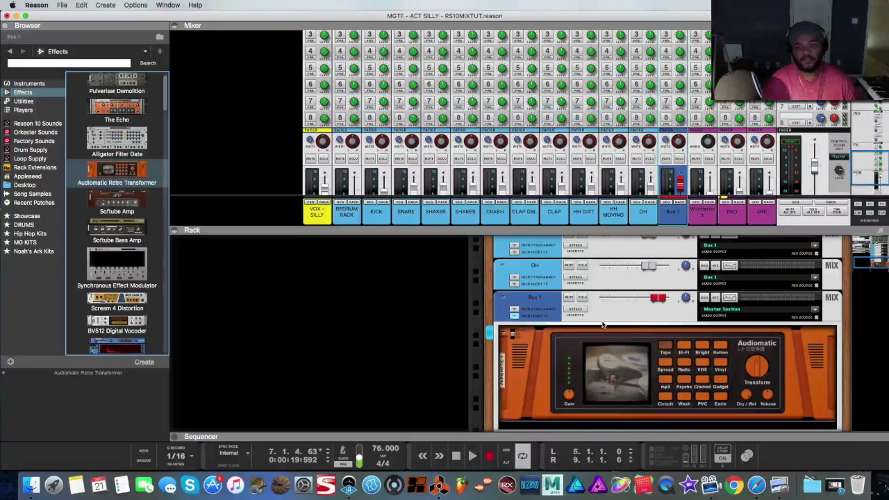
Step: Audition the Audiomatic's PVC preset on the drum bus during playback, adjust its wet mix slightly, and switch the effect off
key(space)
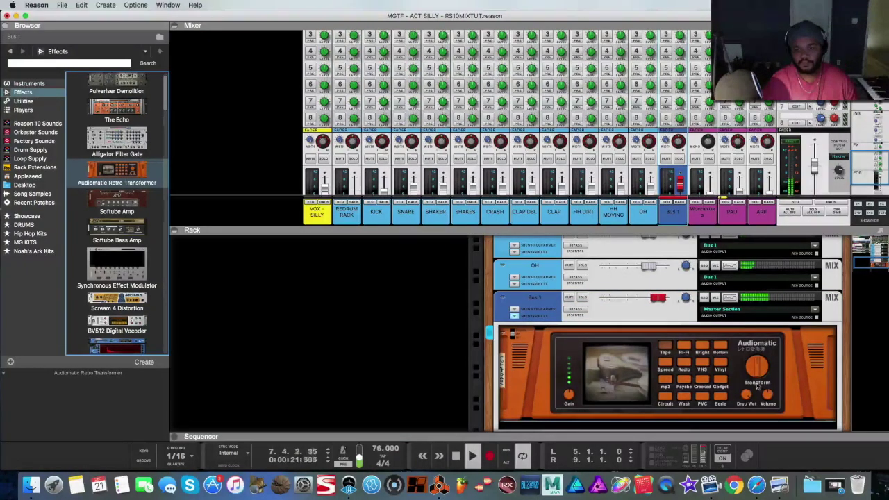
click(703, 397)
drag(745, 378, 746, 376)
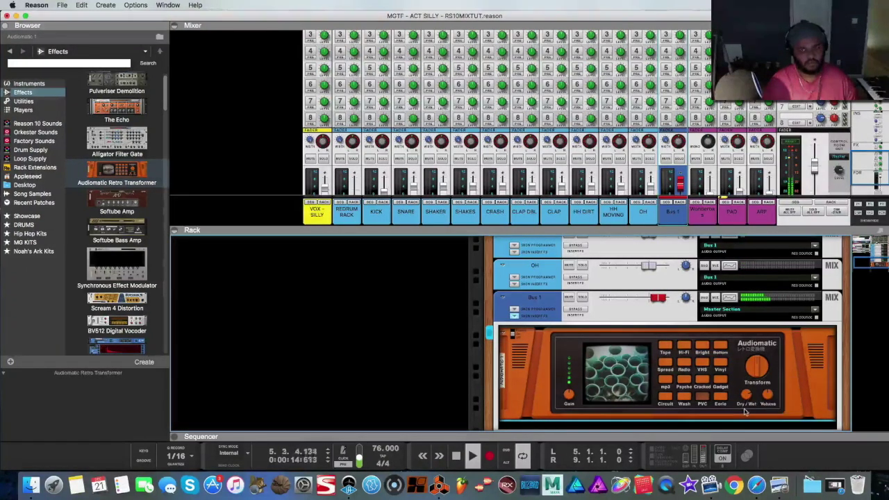
click(516, 337)
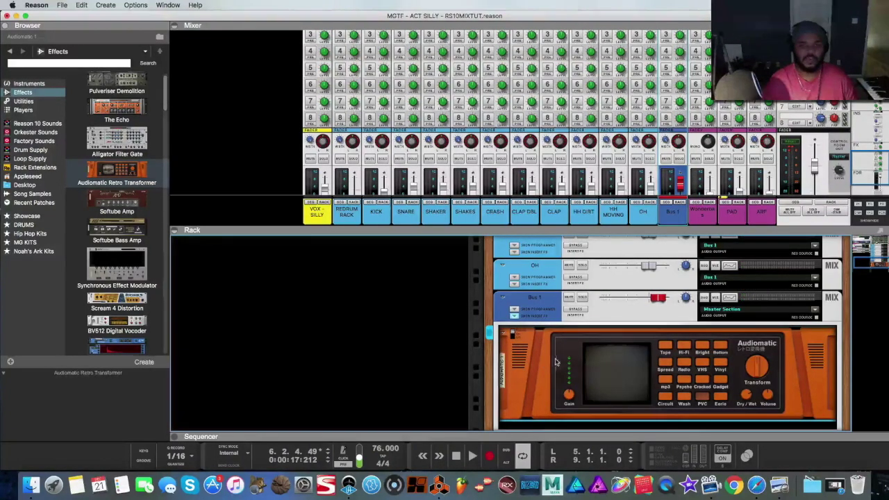
Step: Return to the mixer at full height with the channel strips in view
key(F5)
scroll(255, 246, up, 3)
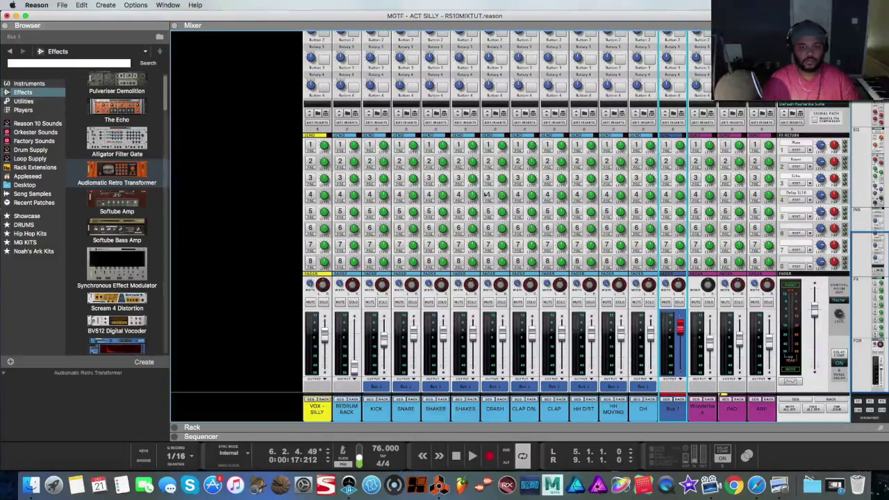
click(179, 28)
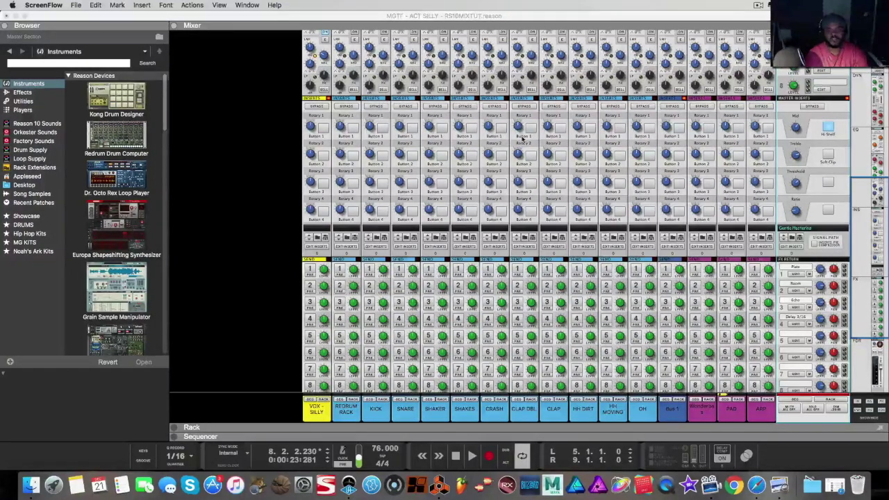
Step: Load the Default Mastering Suite patch from the MClass Mastering Patches into the master inserts
click(792, 240)
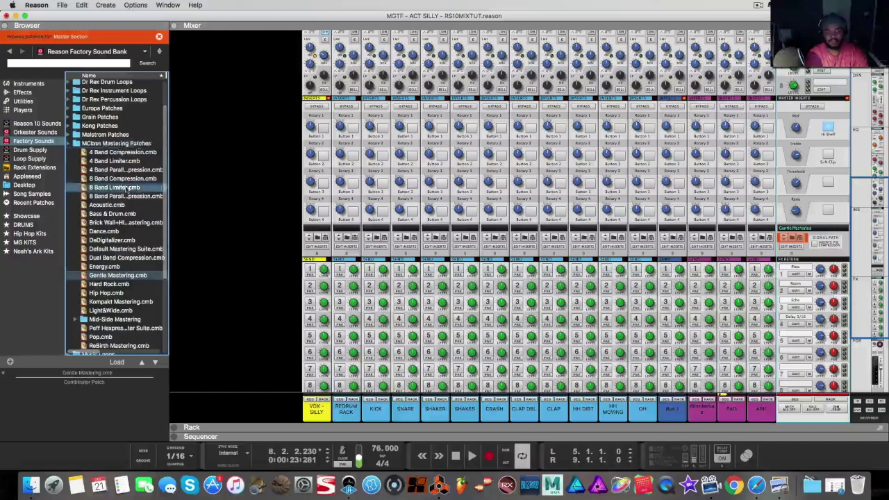
scroll(122, 174, down, 3)
scroll(125, 188, up, 2)
click(130, 207)
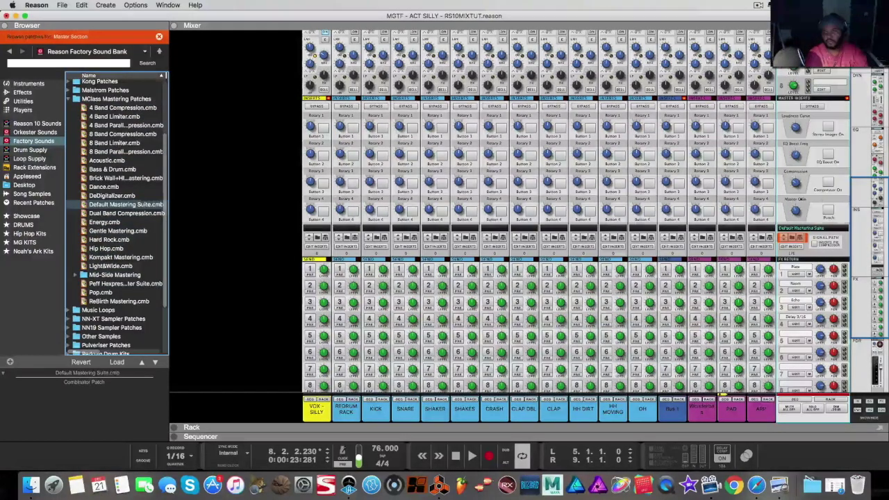
Step: Open the master section's inserts in the rack and examine its MClass devices, selecting the Equalizer and the Maximizer
click(798, 248)
scroll(374, 304, up, 3)
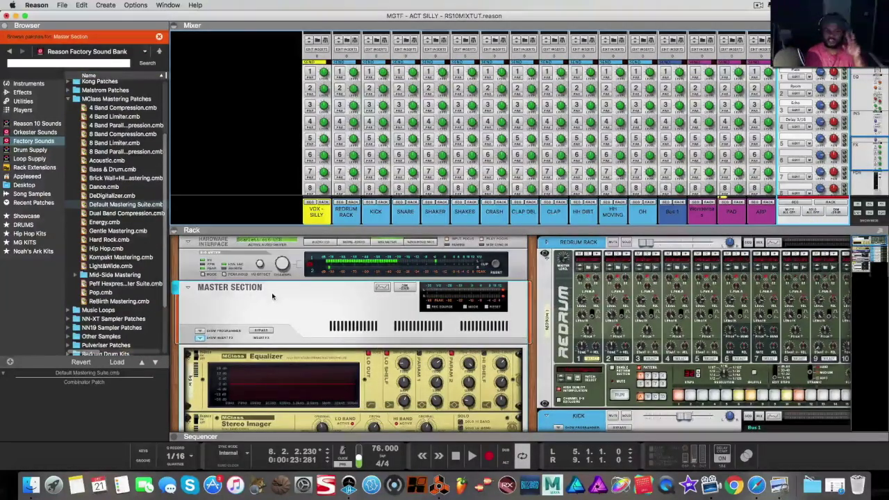
scroll(268, 299, down, 5)
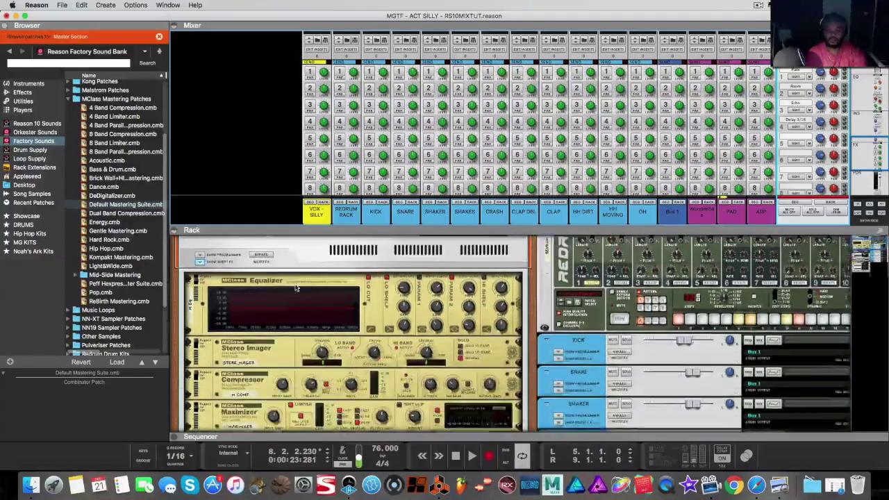
scroll(347, 326, up, 1)
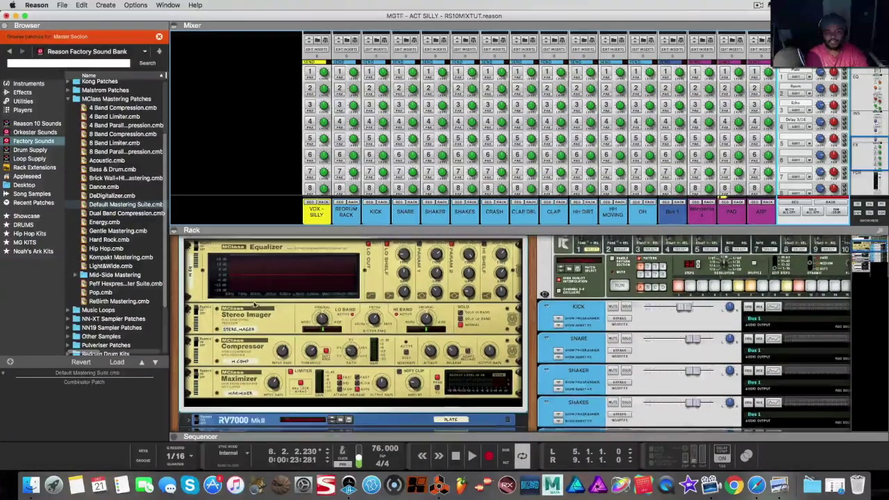
click(199, 241)
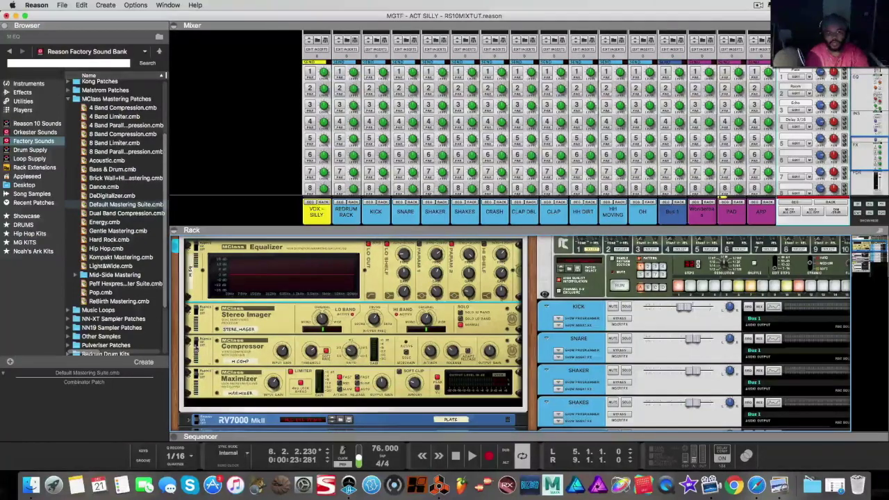
click(198, 379)
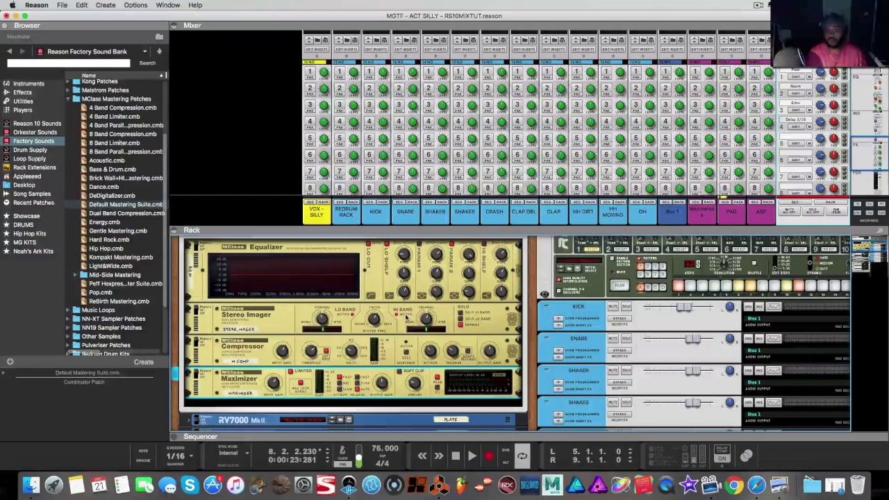
Step: Play the song through the MClass mastering devices while checking the mixer's faders and master level
key(space)
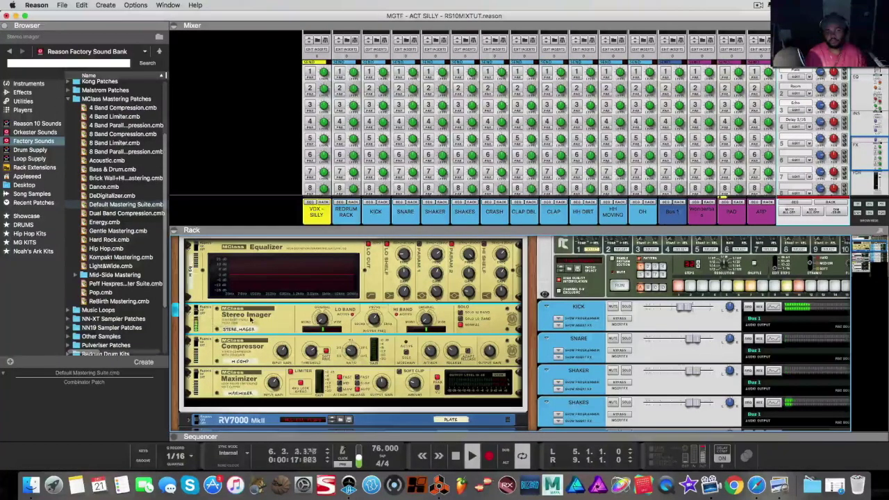
scroll(498, 113, down, 2)
scroll(498, 113, down, 3)
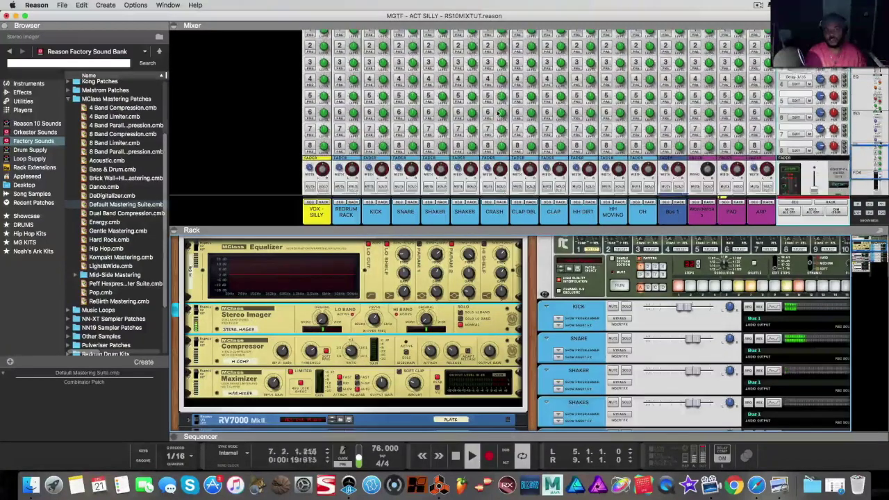
key(space)
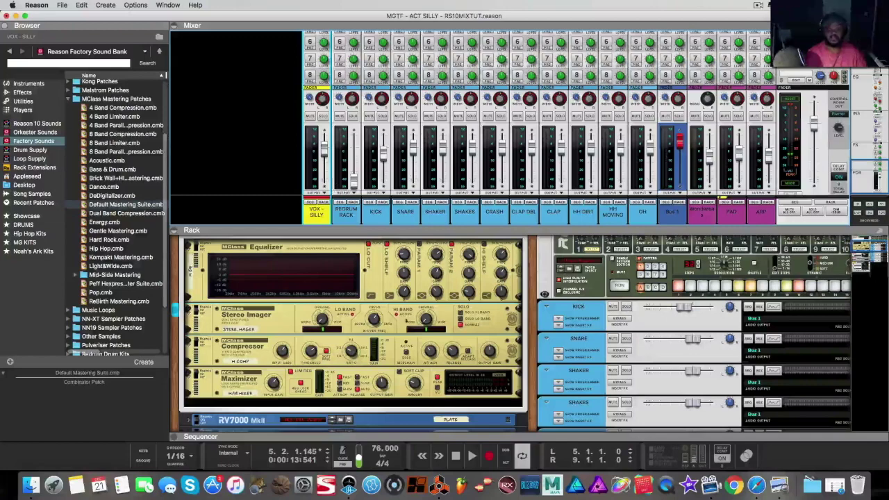
Step: Add a Selig Gain device after the Maximizer in the master inserts and try its mono switch during playback
click(200, 307)
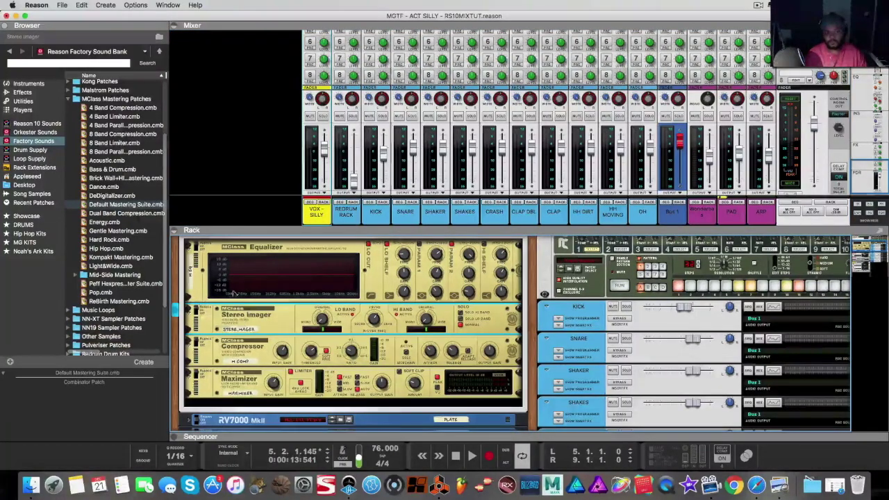
click(31, 93)
scroll(89, 130, down, 15)
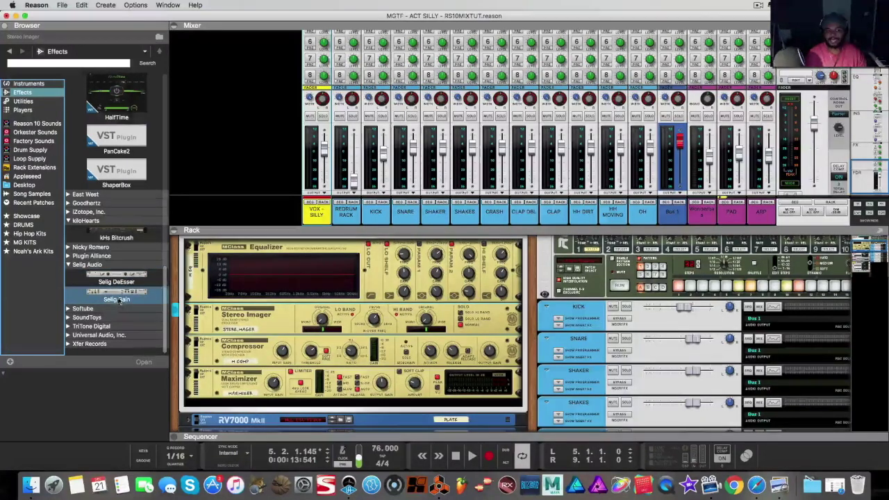
drag(115, 298, 353, 367)
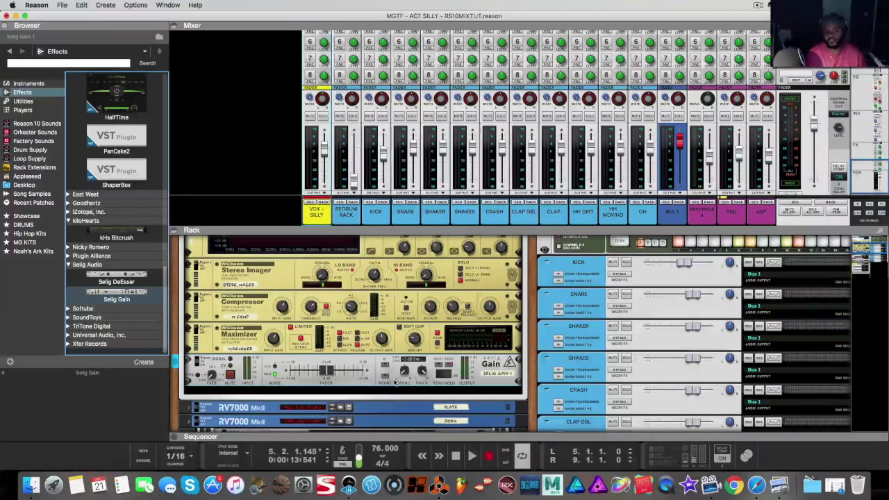
key(space)
click(385, 377)
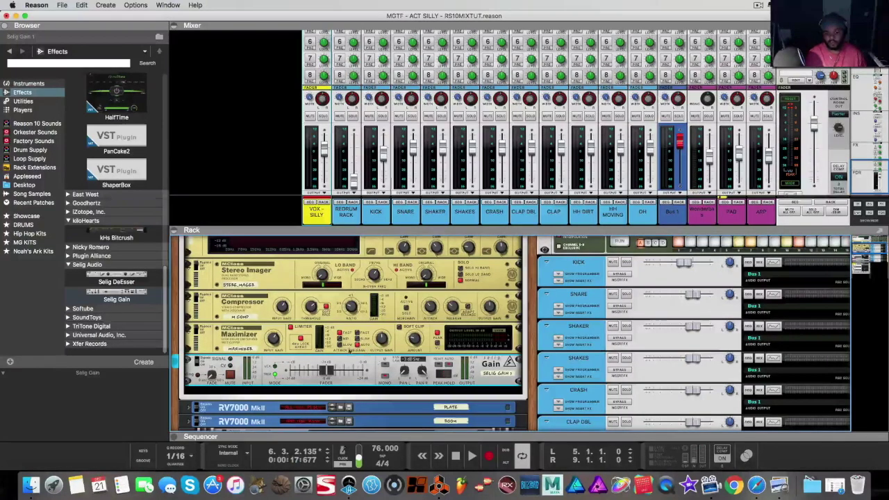
Step: Add an RV7000 MkII reverb to the master section's send effects and load the ALL DarkStrsHall patch
scroll(273, 308, up, 3)
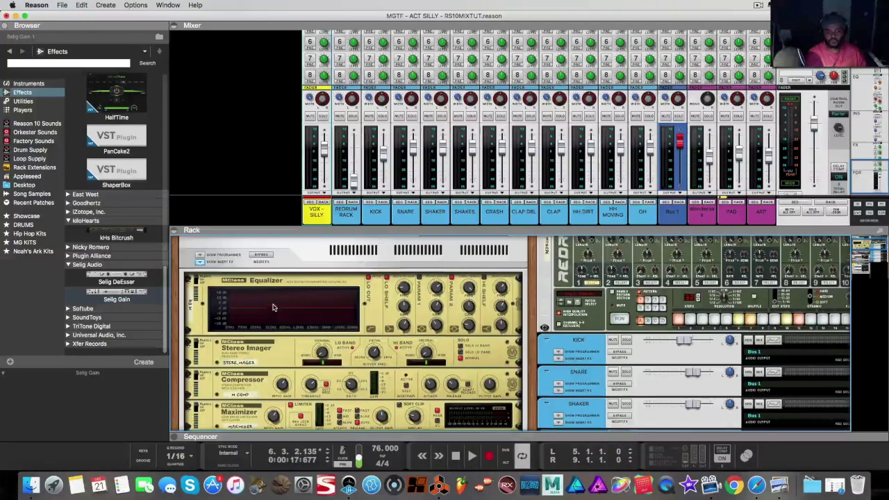
scroll(333, 281, up, 3)
scroll(337, 292, down, 5)
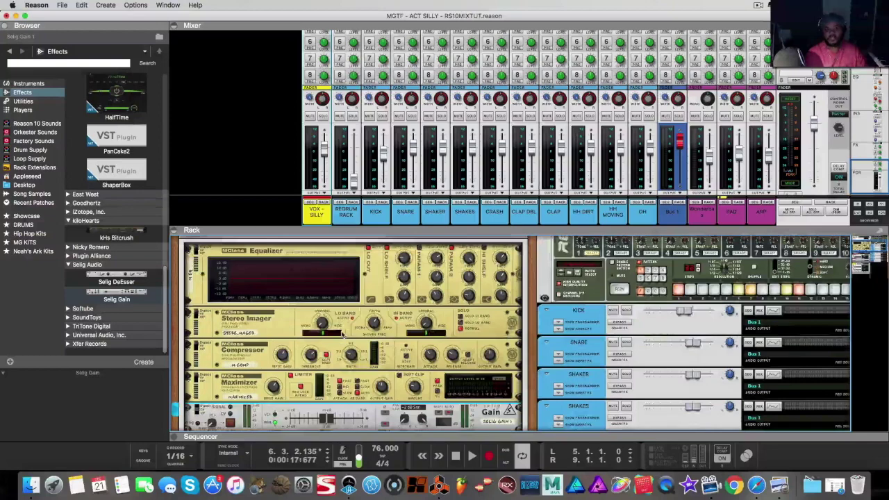
click(22, 91)
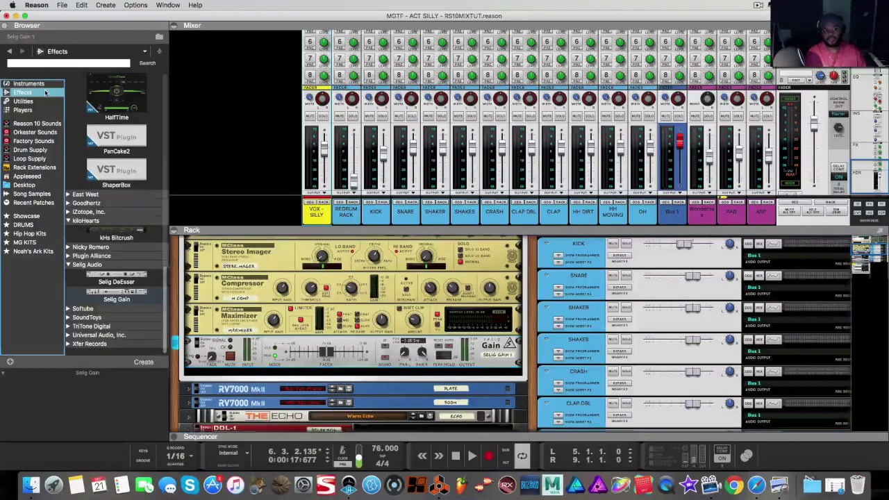
scroll(146, 250, down, 5)
drag(134, 281, 292, 386)
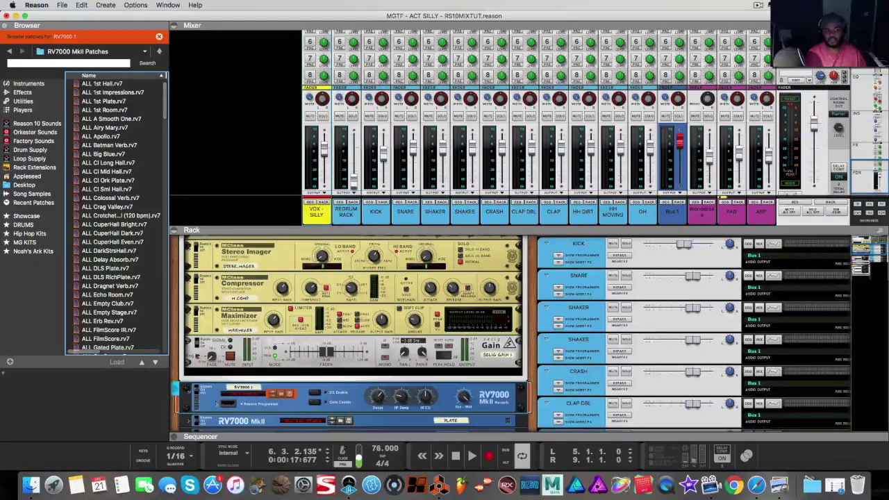
click(135, 253)
Step: Locate the new reverb's FX return 5 in the mixer and try send 5 on the ARP channel
scroll(527, 111, up, 3)
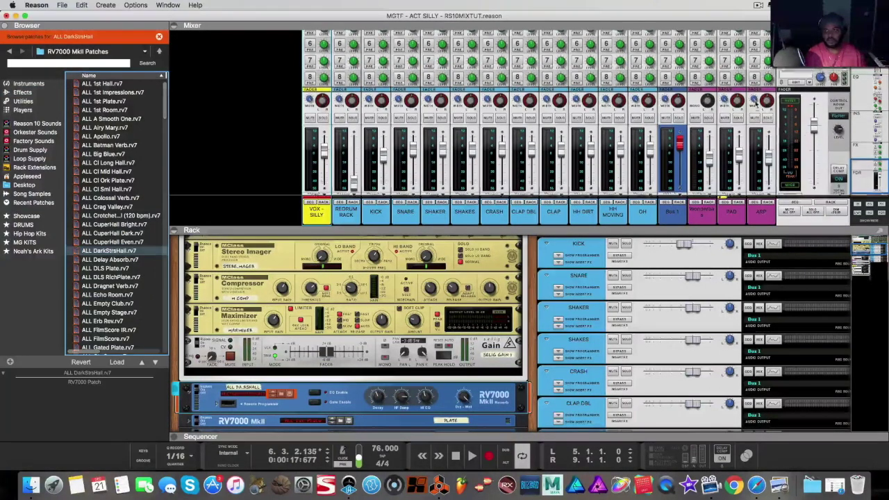
scroll(528, 111, up, 1)
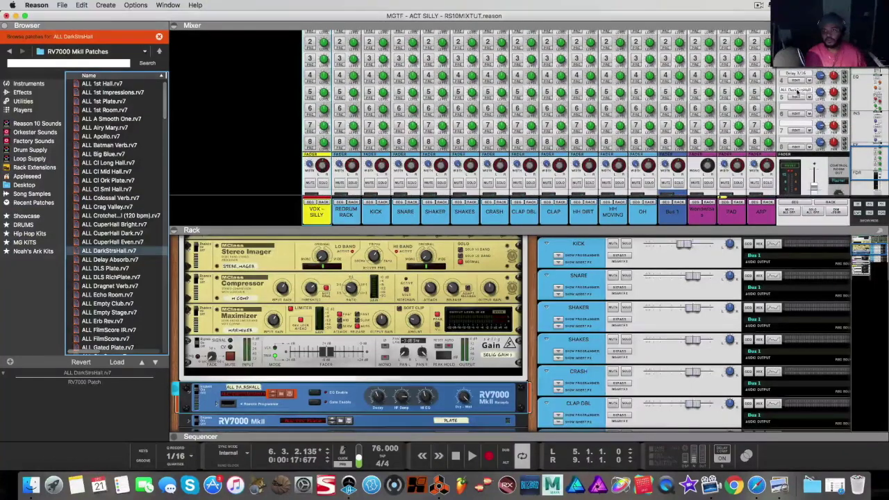
click(755, 94)
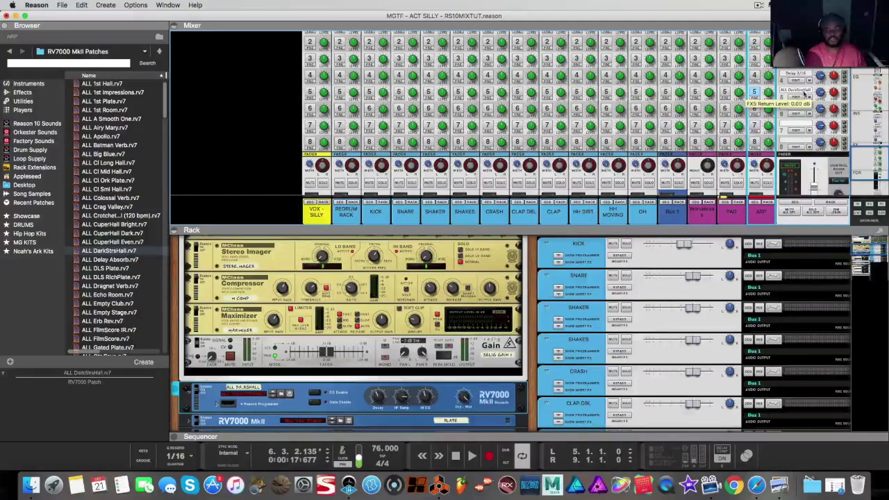
Step: Examine the send effects and master insert devices in the rack, including the cabling on the back
scroll(422, 320, down, 3)
scroll(422, 320, up, 1)
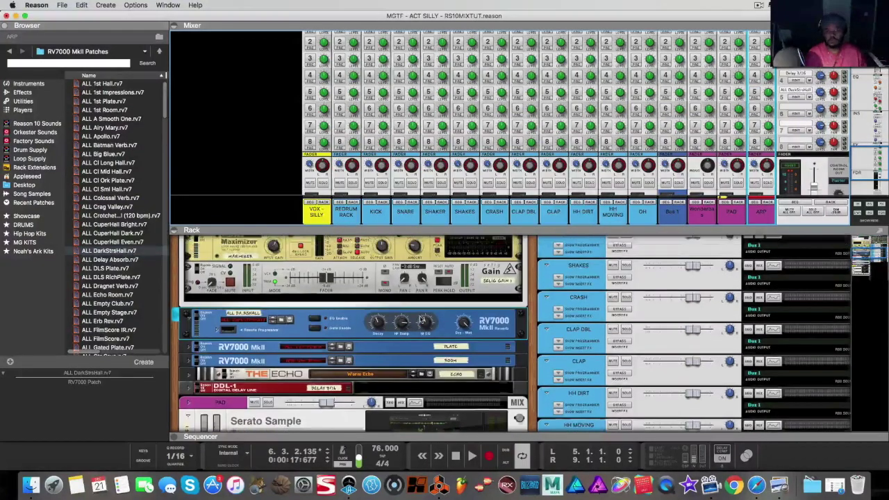
scroll(421, 320, up, 1)
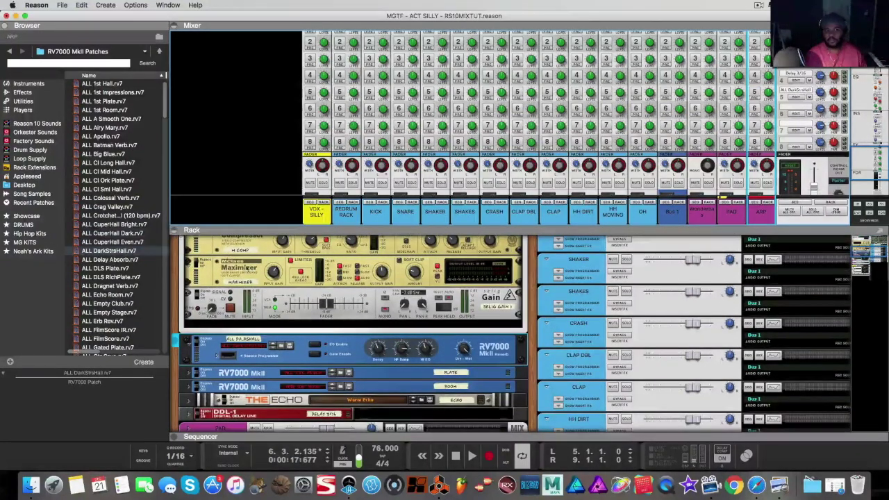
scroll(262, 285, up, 2)
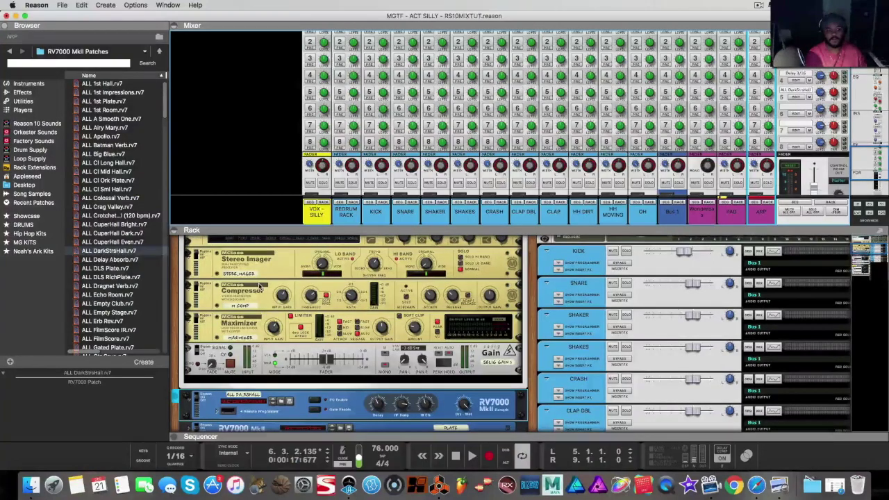
key(Tab)
scroll(345, 302, up, 2)
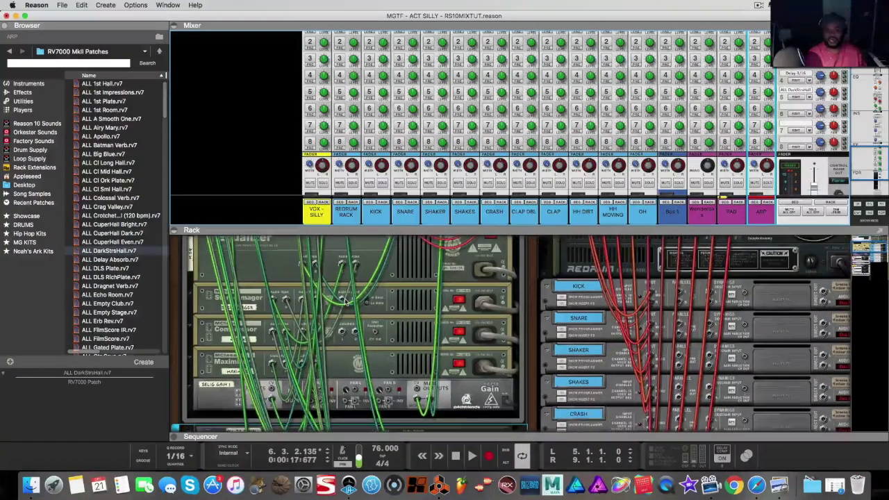
key(Tab)
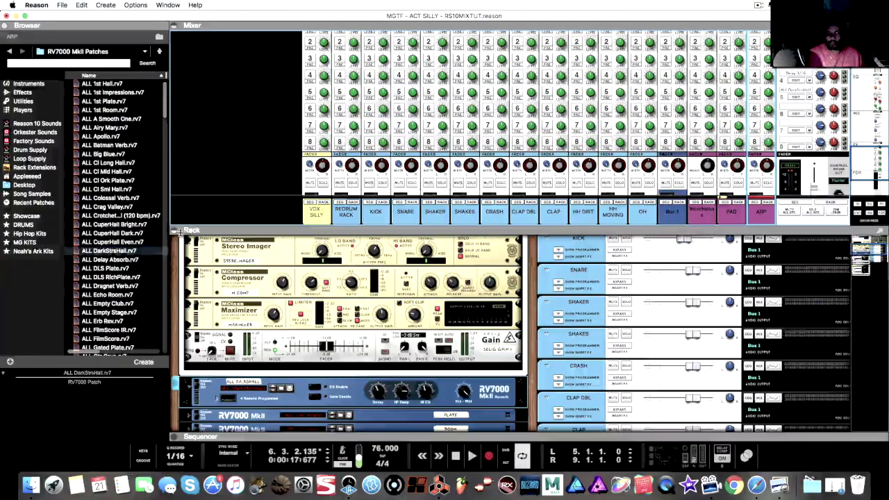
Step: Expand the mixer to full height and pull the faders of the three purple channels and VOX - SILLY all the way down
drag(177, 231, 177, 422)
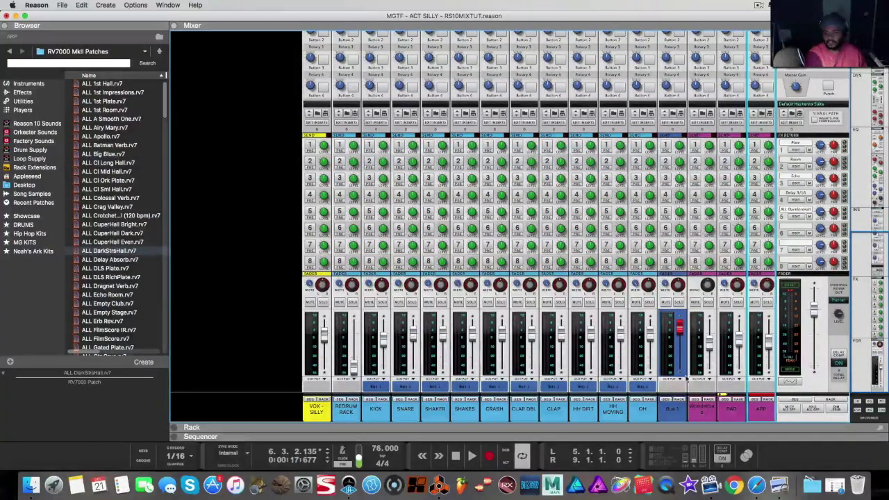
click(701, 356)
mouse_move(708, 345)
mouse_down()
mouse_move(709, 365)
mouse_move(769, 366)
mouse_up()
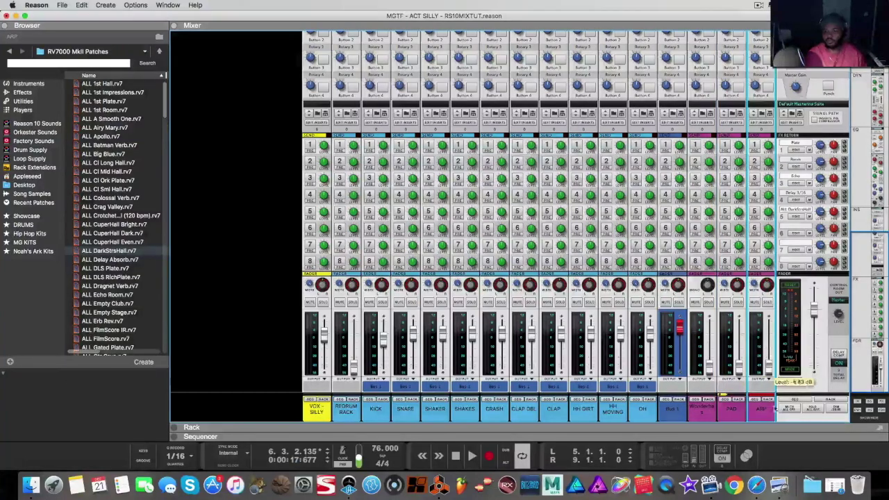
drag(324, 336, 338, 384)
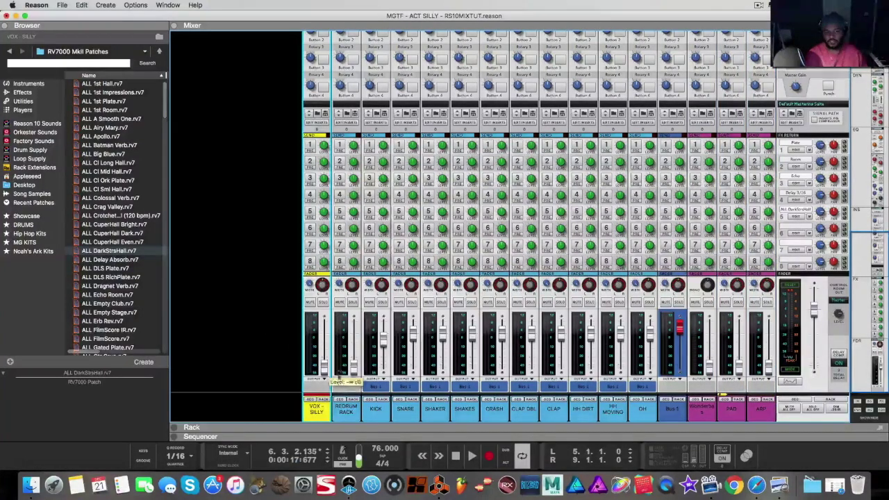
Step: Pull the drum channel faders from SNARE through OH all the way down, leaving KICK up
drag(412, 337, 412, 367)
drag(443, 334, 443, 367)
drag(472, 330, 472, 366)
click(503, 336)
drag(503, 336, 502, 367)
drag(531, 332, 531, 367)
drag(561, 332, 561, 367)
drag(591, 332, 592, 389)
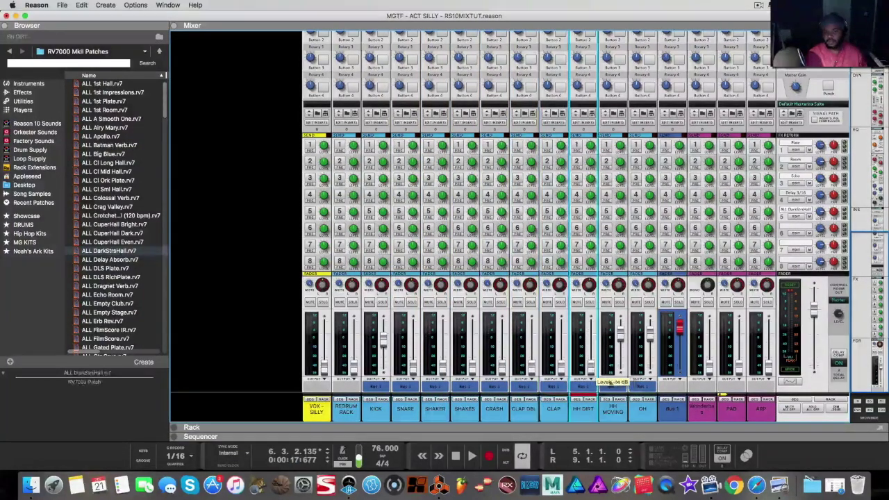
Step: Set the KICK fader to about -8.6 dB during playback
drag(382, 339, 382, 349)
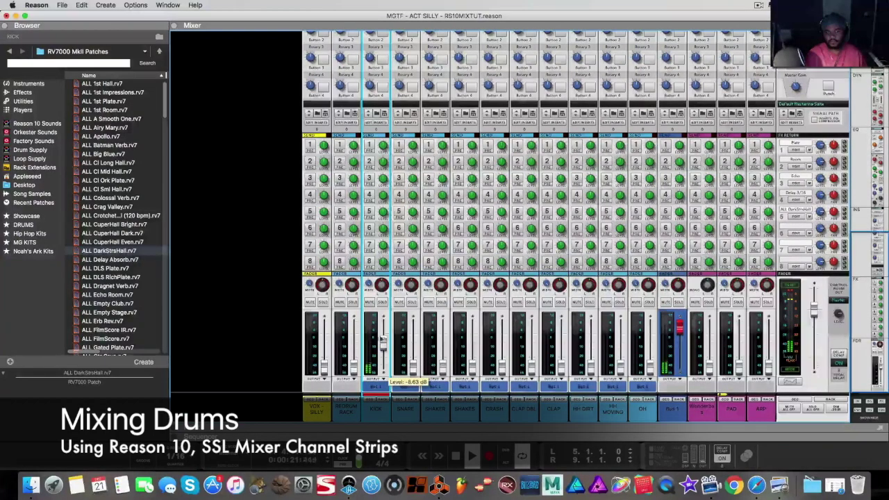
scroll(382, 347, up, 10)
scroll(381, 335, up, 5)
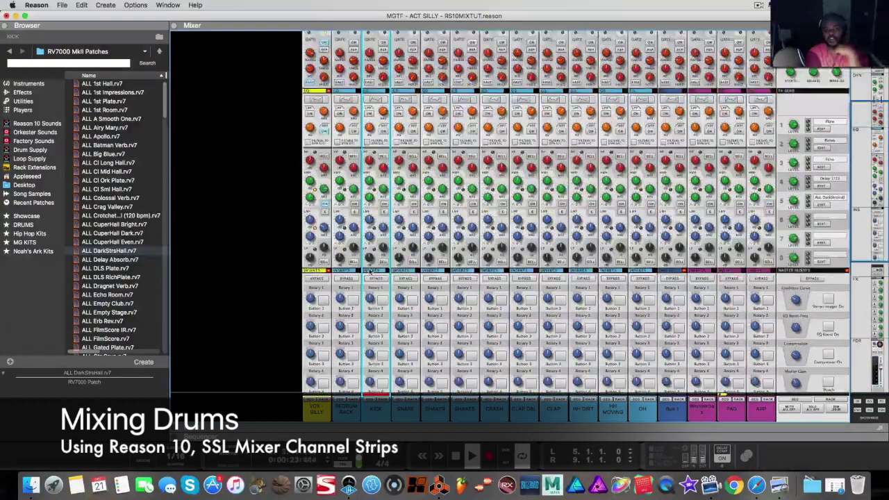
Step: Compress the KICK channel with a fast attack and a ratio of about 2.46:1, and enable its gate in fast mode
scroll(391, 201, up, 5)
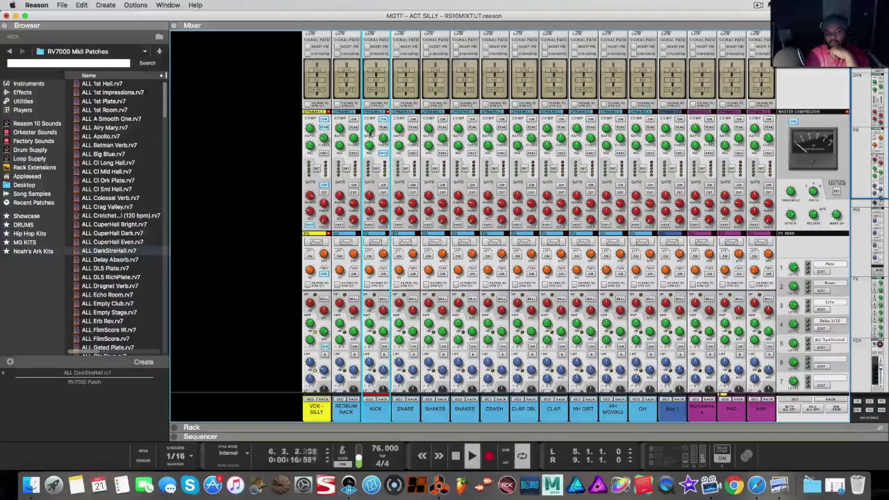
scroll(369, 128, down, 3)
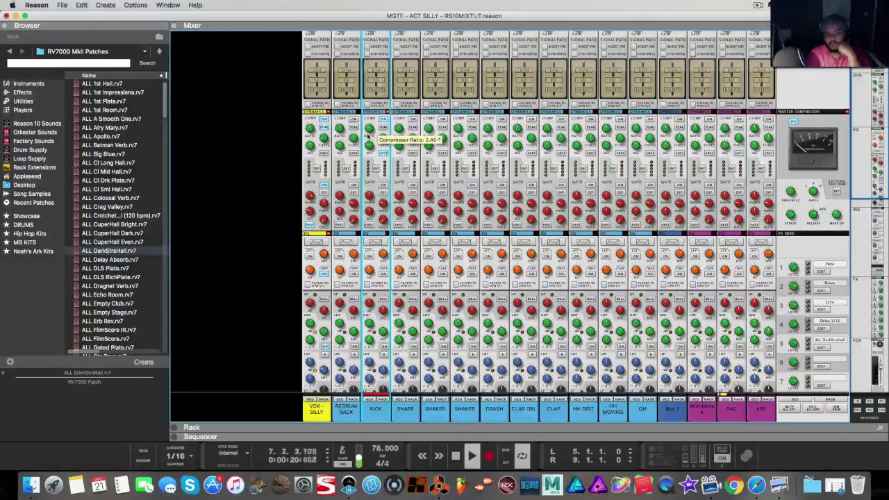
scroll(369, 129, down, 2)
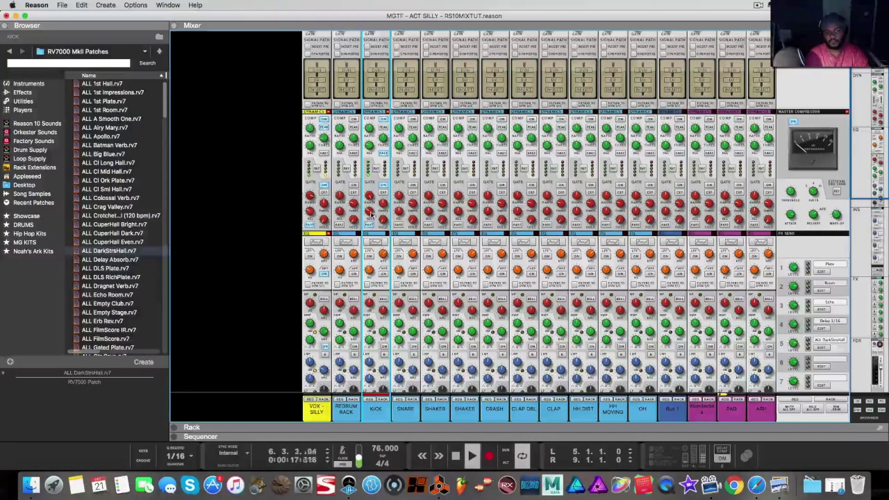
Step: Enable the KICK channel's low-pass filter at about 7.43 kHz and switch its low-frequency EQ band to bell mode
scroll(372, 215, down, 1)
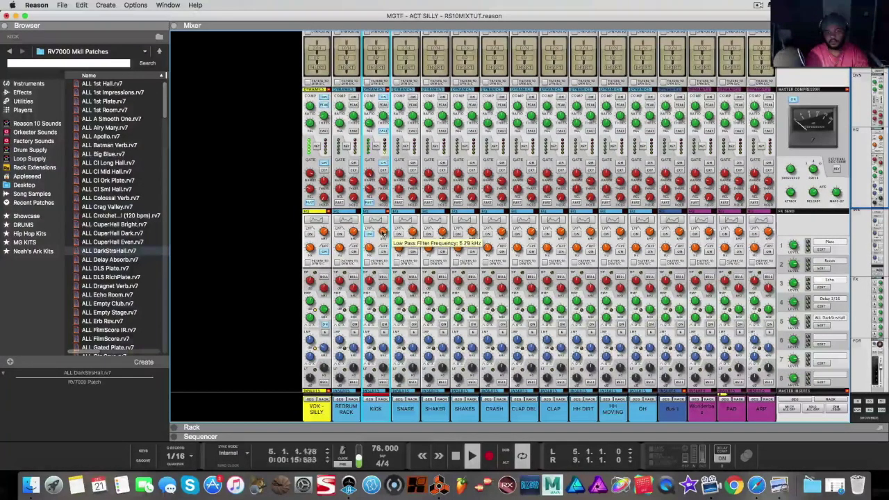
scroll(382, 232, up, 2)
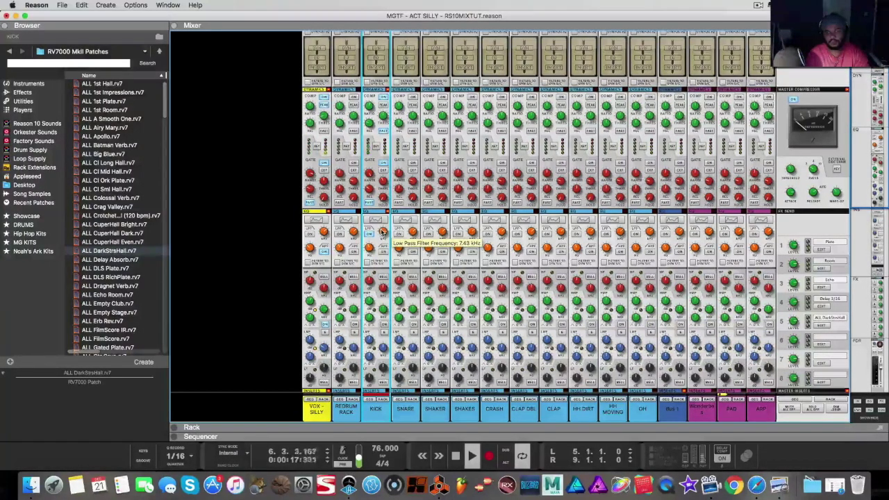
scroll(382, 235, down, 5)
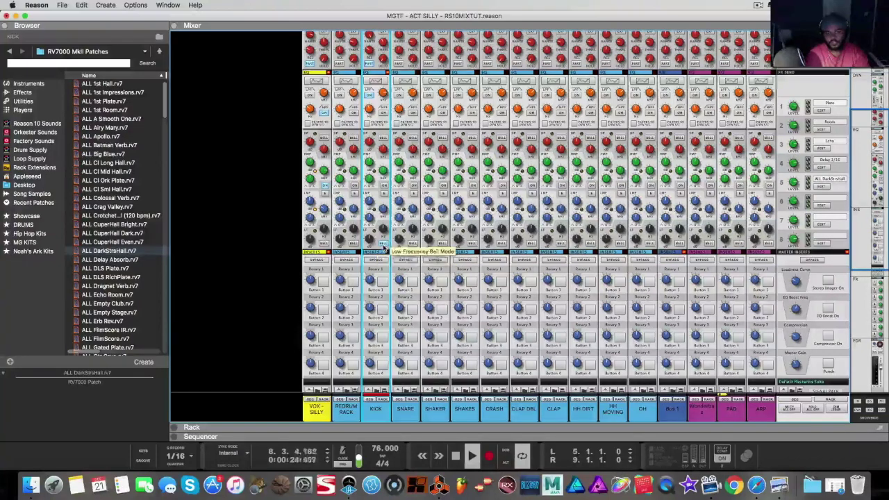
scroll(382, 231, up, 1)
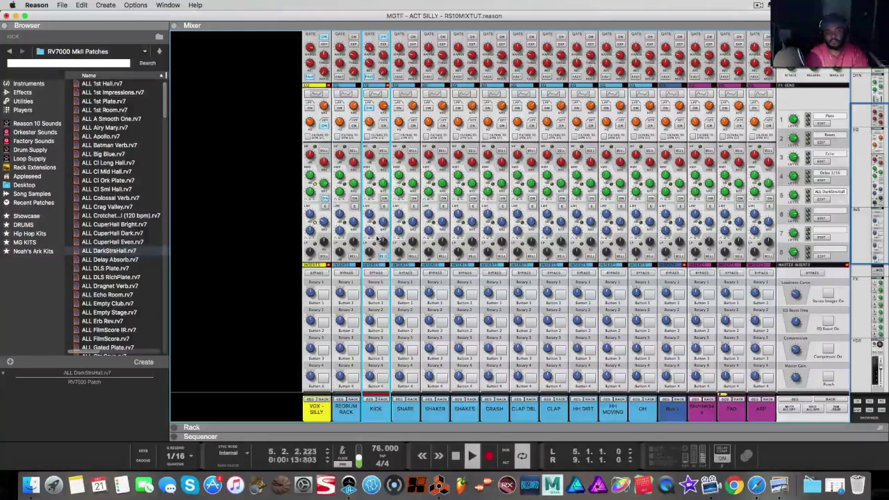
scroll(375, 139, up, 2)
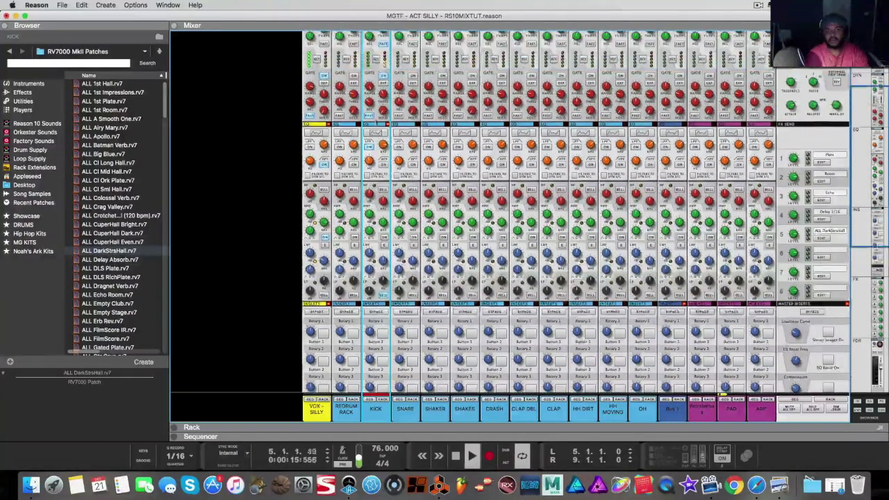
Step: Turn on the KICK channel's EQ and set its low-frequency bell to about 101 Hz with a gain of about 1.27 dB
click(376, 134)
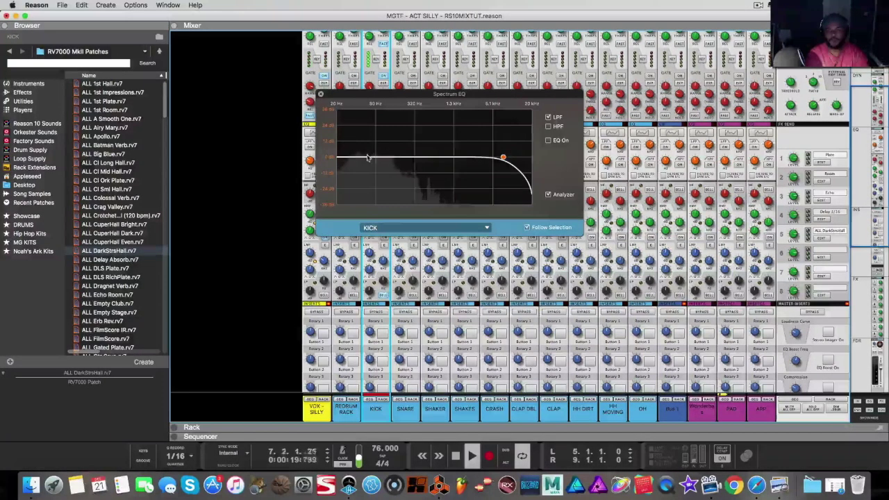
click(548, 140)
drag(395, 158, 375, 161)
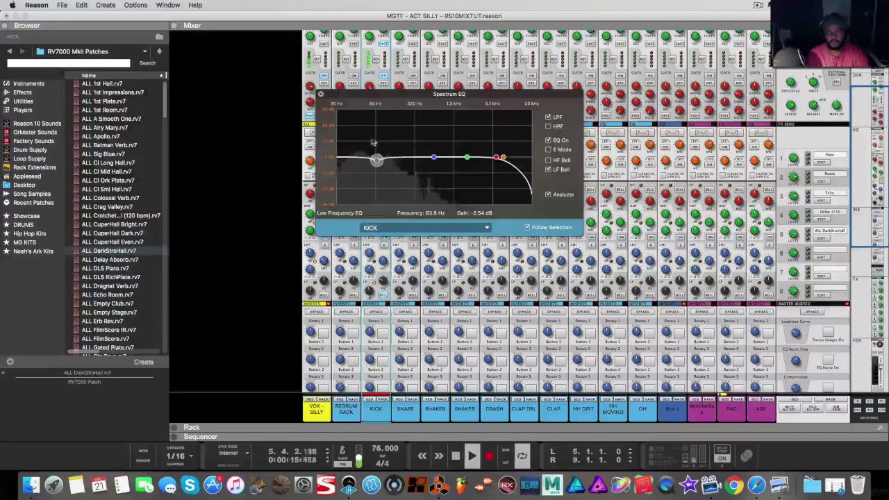
drag(377, 157, 382, 155)
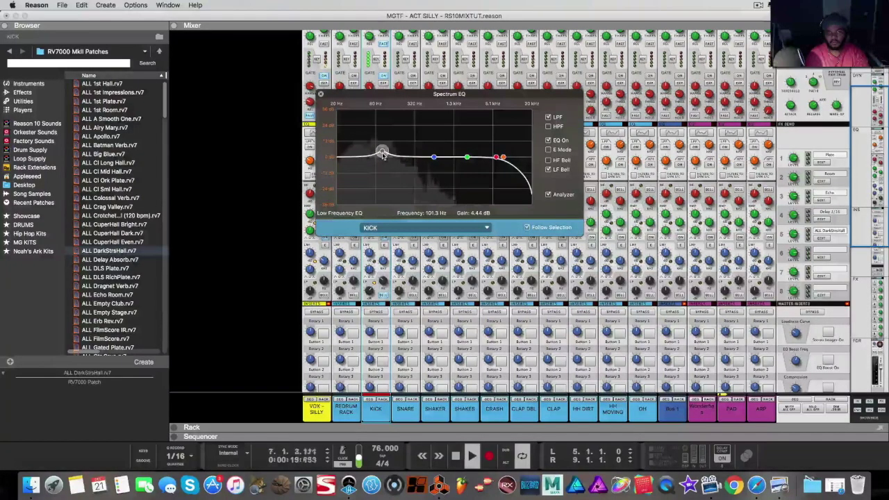
click(321, 94)
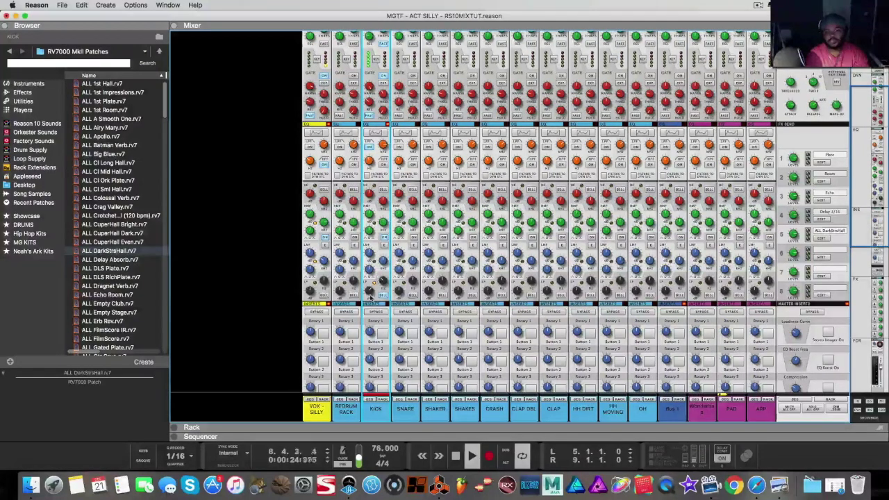
scroll(369, 302, up, 10)
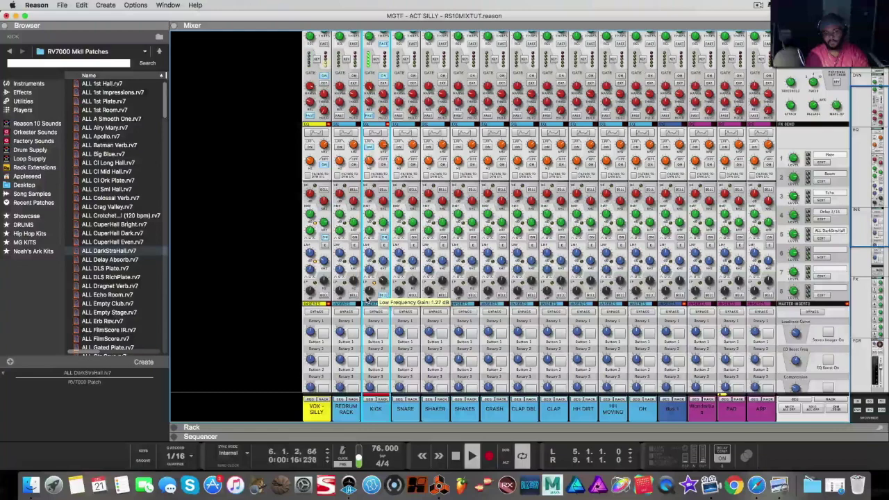
Step: Raise the SNARE fader to about -10.5 dB during playback
scroll(378, 309, down, 8)
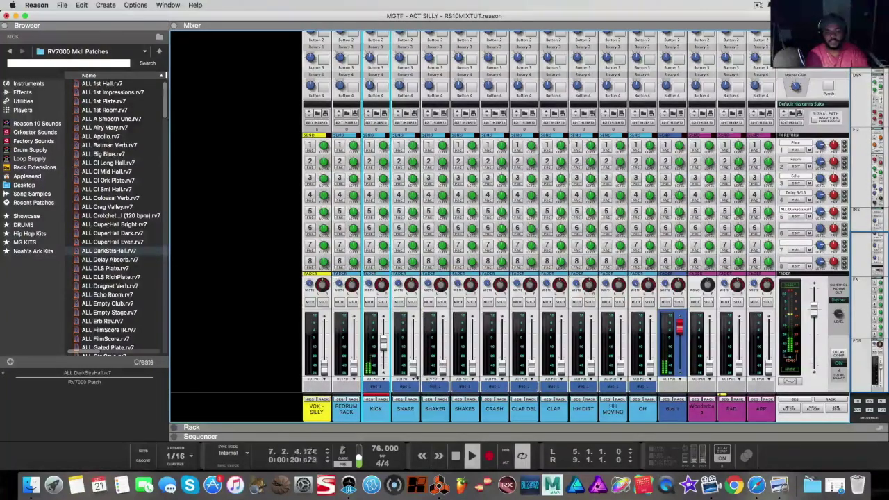
drag(412, 364, 411, 350)
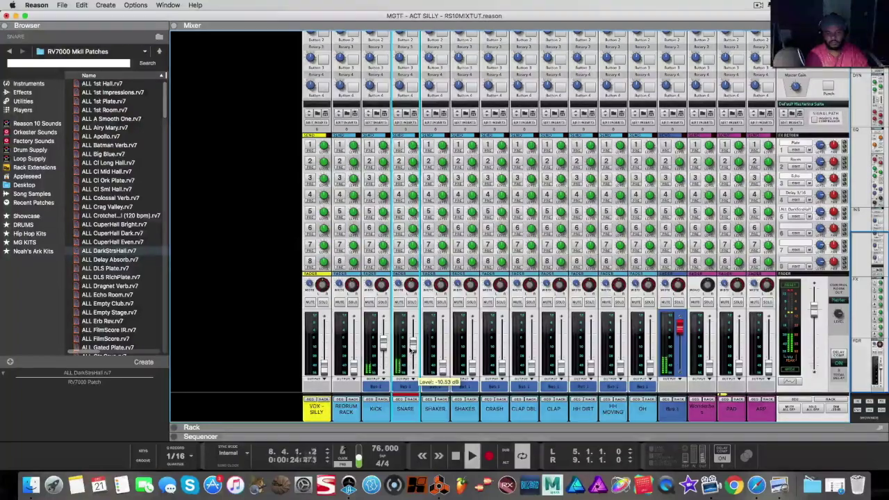
Step: Enable the SNARE's compressor and gate in fast mode, with gate threshold about -38 dB and compressor threshold about -21.6 dB
scroll(414, 243, up, 10)
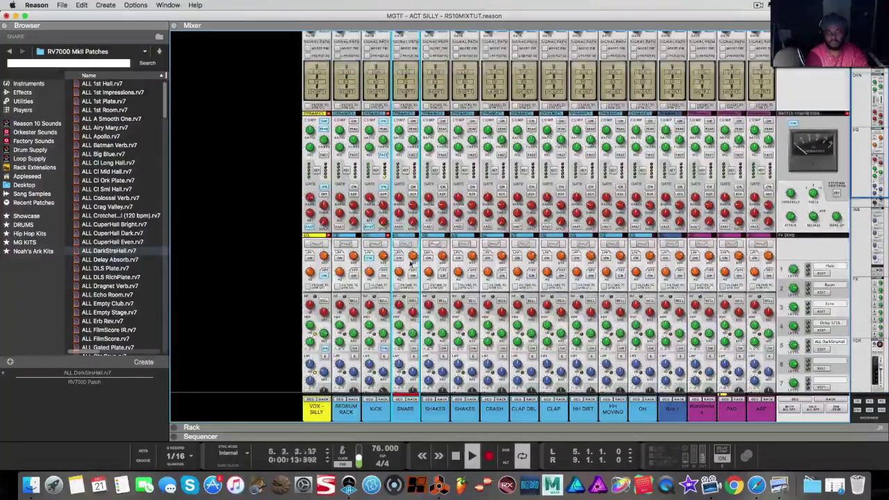
scroll(415, 224, up, 2)
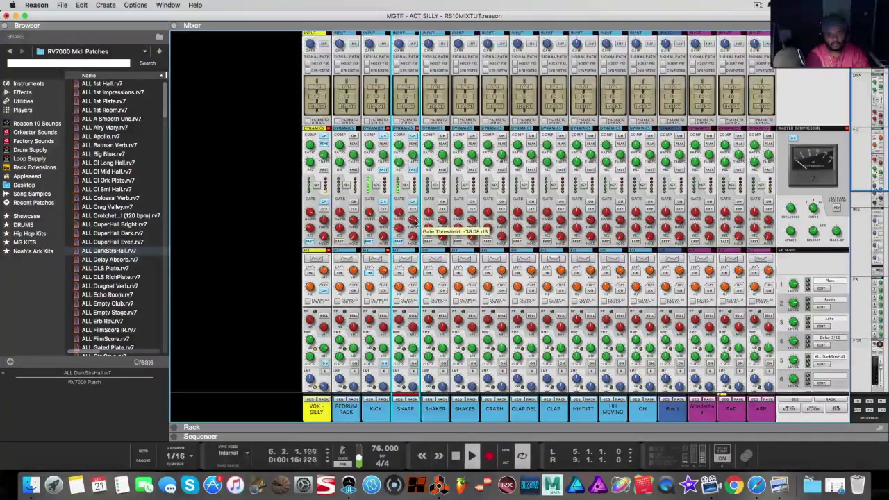
scroll(418, 208, up, 3)
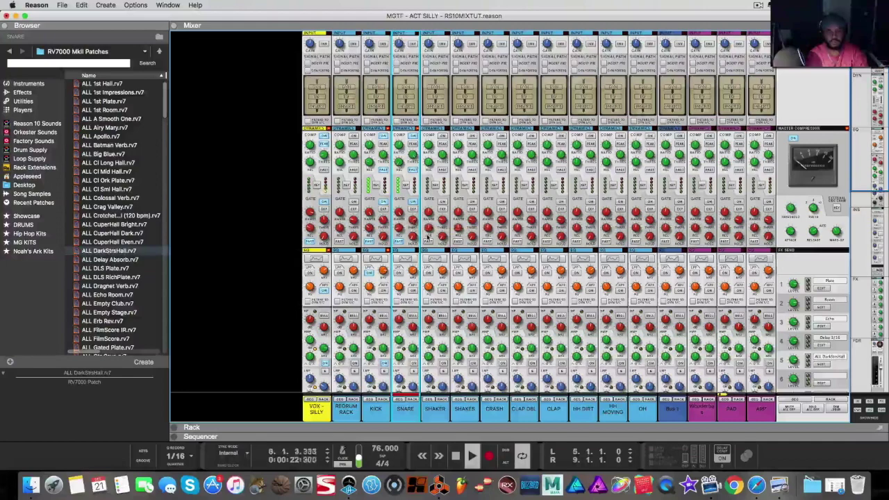
scroll(428, 237, down, 1)
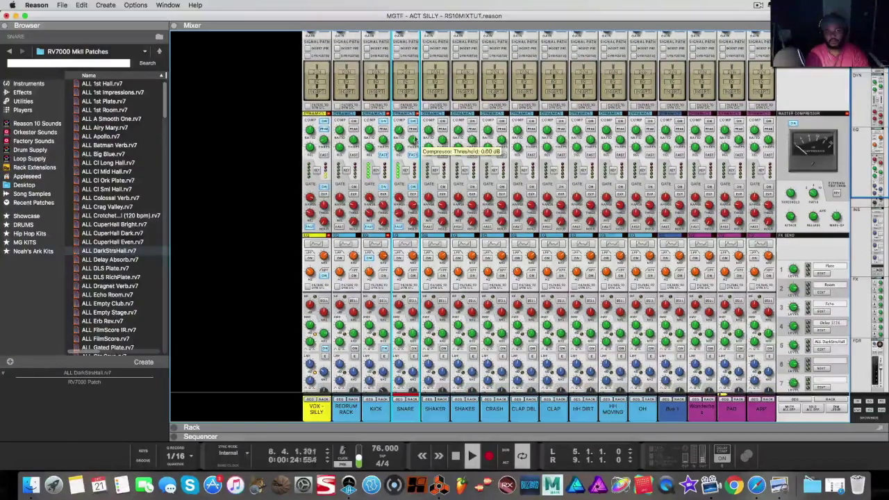
drag(414, 131, 423, 167)
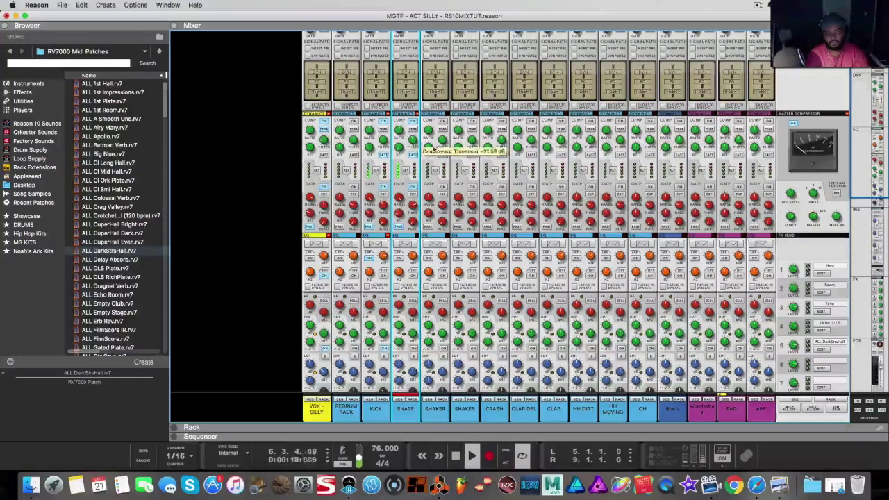
Step: Raise the SHAKER fader to about -7 dB, SHAKES to about -9.5 dB and CRASH to about -13 dB
scroll(436, 209, down, 10)
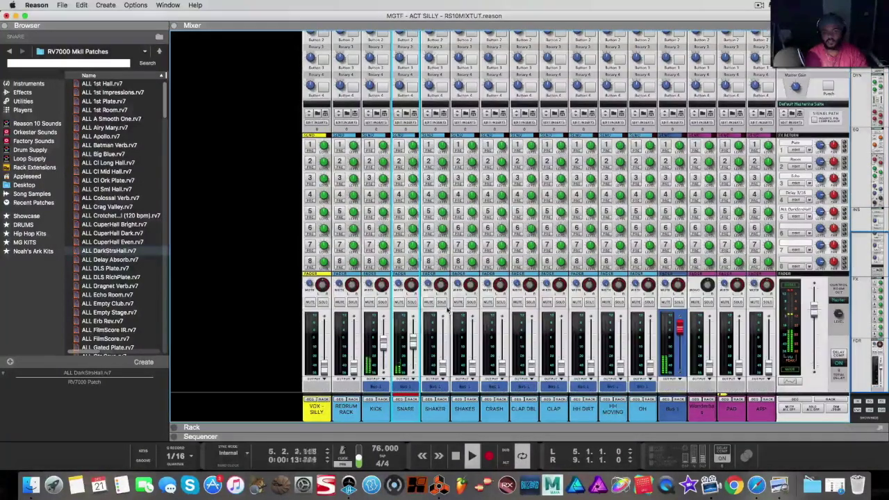
drag(447, 365, 440, 345)
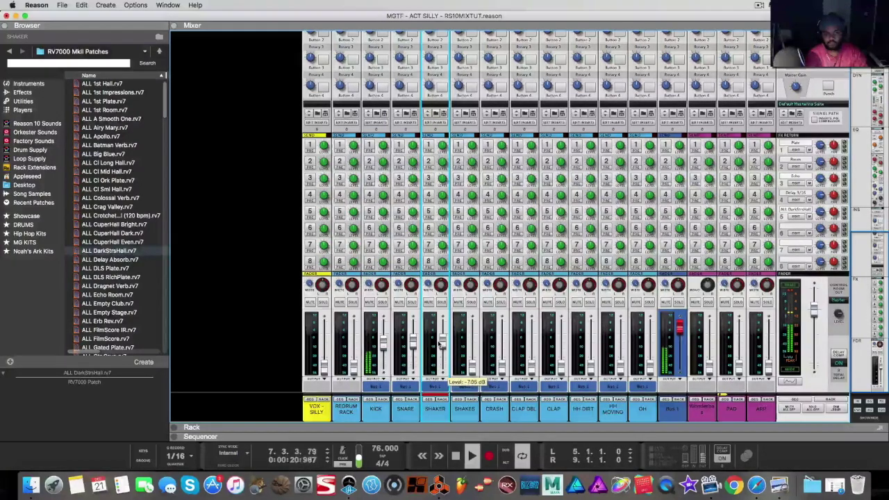
drag(473, 367, 470, 347)
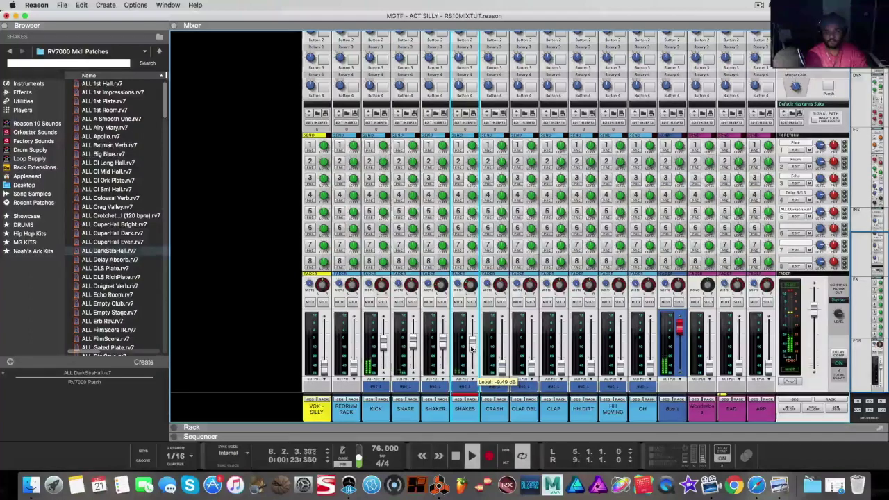
click(491, 307)
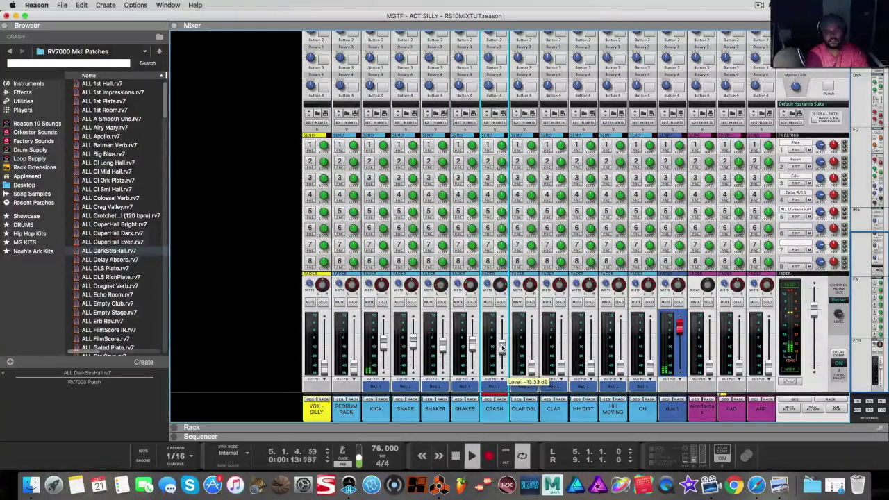
drag(502, 352, 502, 345)
Step: Enable the CRASH channel's high-pass filter and its gate in fast mode, with the gate threshold at about -38.6 dB
scroll(493, 325, up, 10)
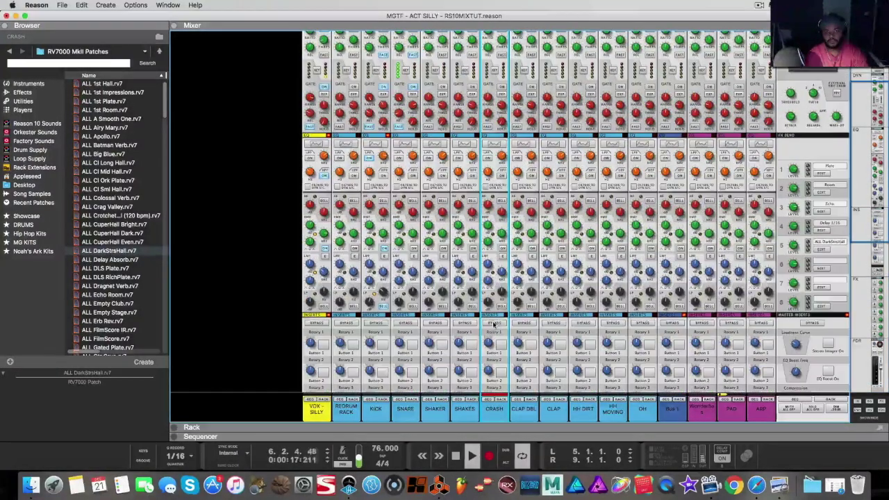
scroll(503, 182, up, 1)
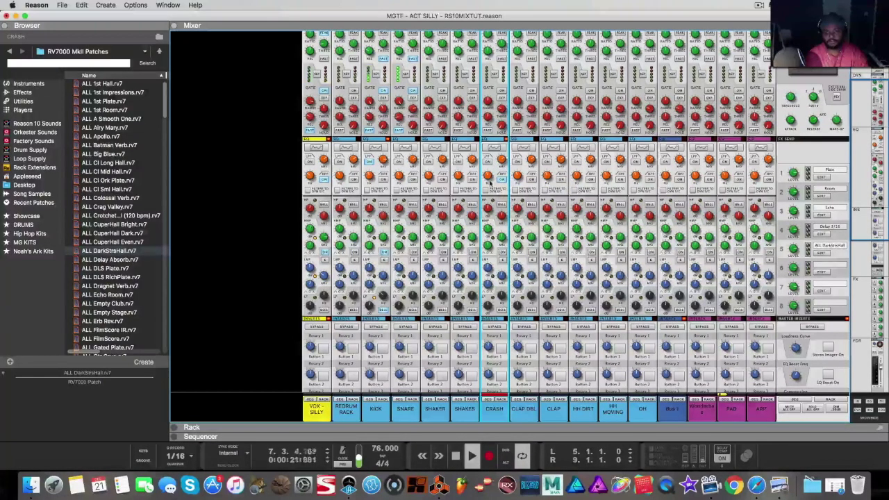
scroll(489, 182, up, 5)
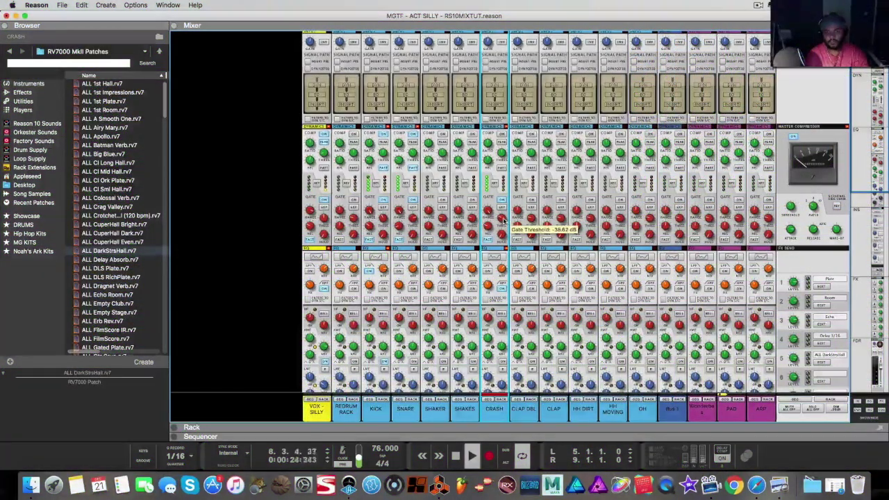
drag(504, 220, 503, 221)
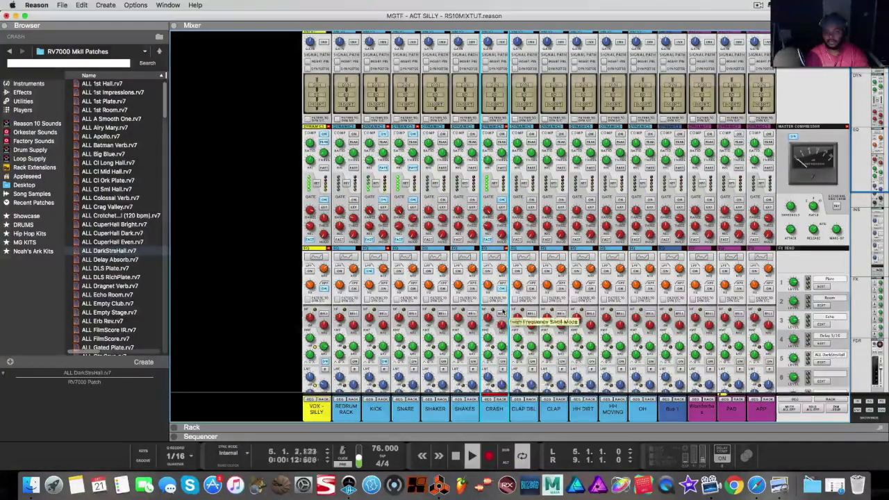
Step: Send the CRASH channel to the Echo effect on send 3 at a level of about -8.2 dB
scroll(517, 310, down, 5)
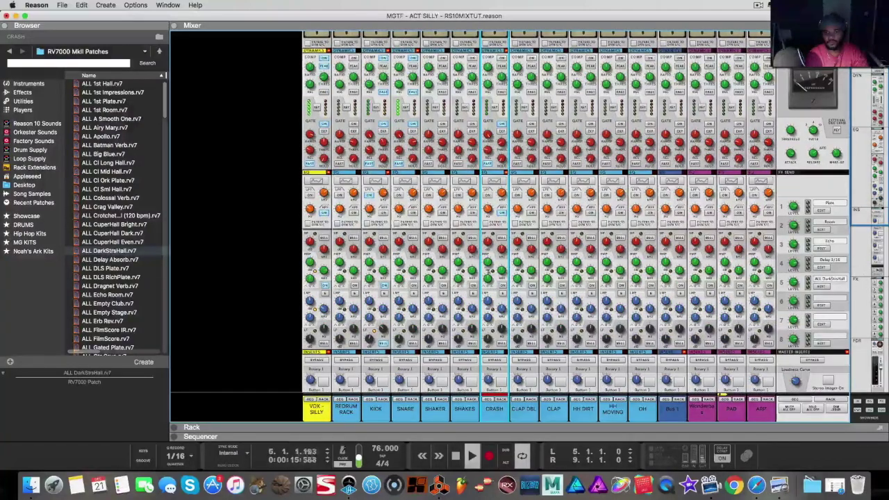
scroll(491, 272, down, 6)
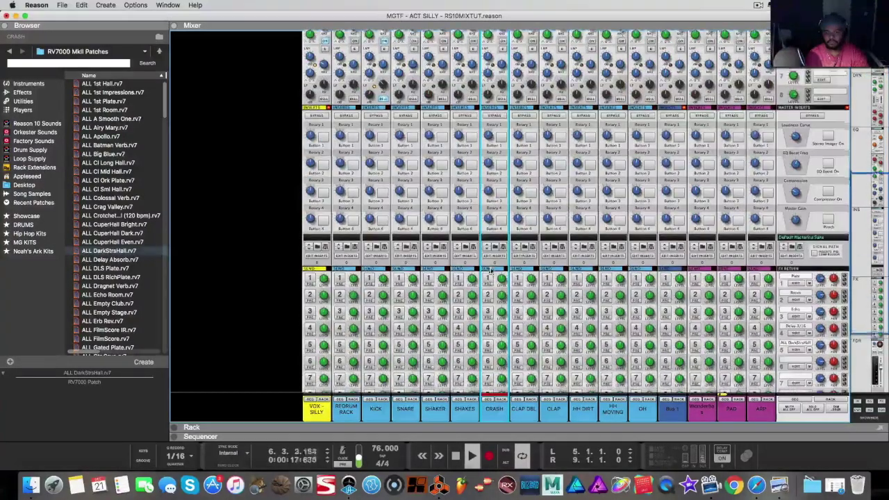
scroll(491, 269, down, 1)
click(489, 300)
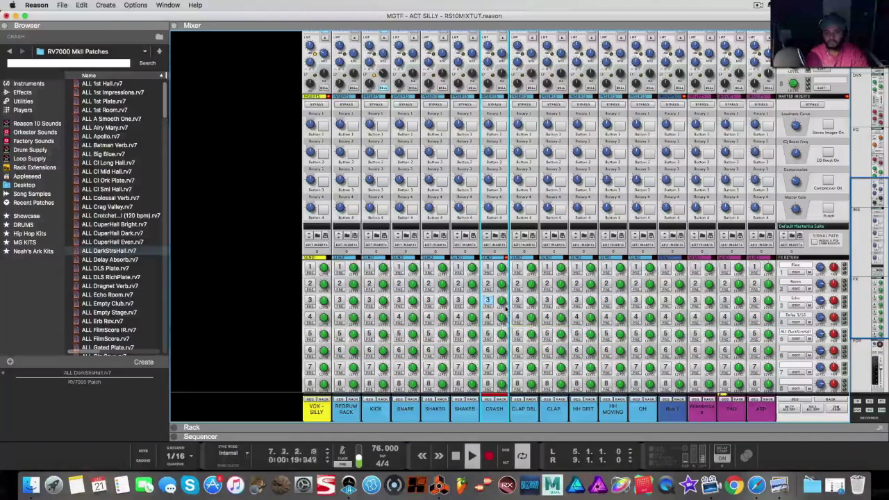
scroll(570, 307, down, 5)
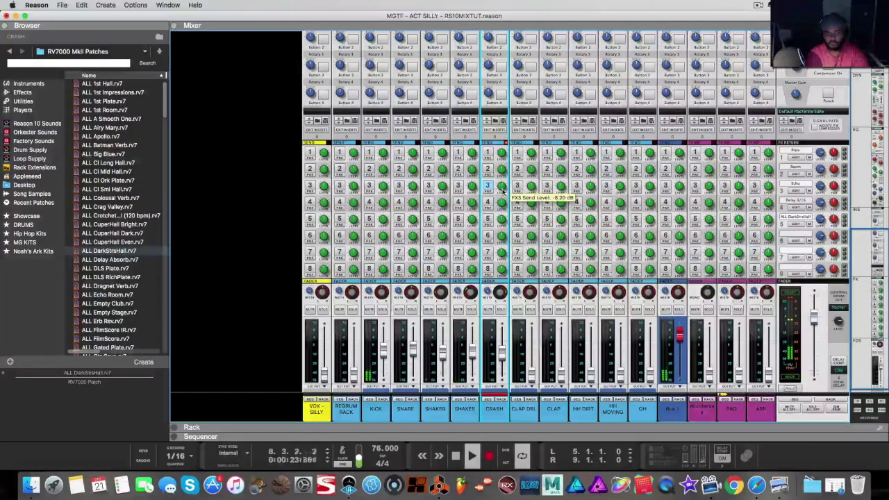
Step: Raise the CLAP DBL fader to about -8 dB and send the channel to the DarkStrsHall reverb on send 5 at about -12 dB
scroll(528, 340, down, 1)
click(531, 351)
drag(529, 351, 528, 343)
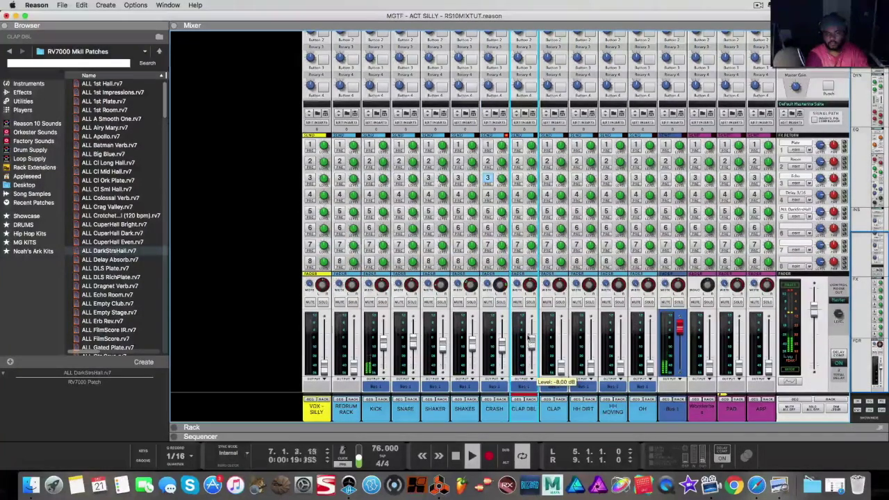
scroll(539, 312, up, 1)
click(517, 213)
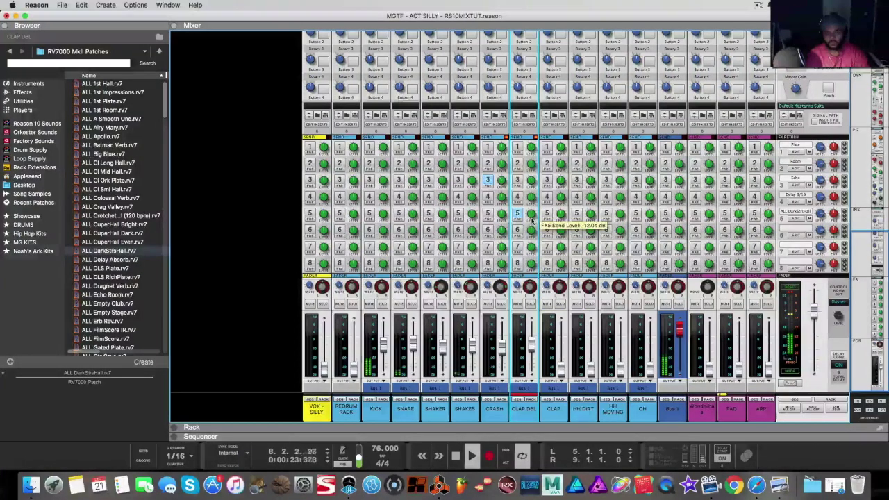
scroll(536, 212, up, 5)
scroll(535, 212, up, 2)
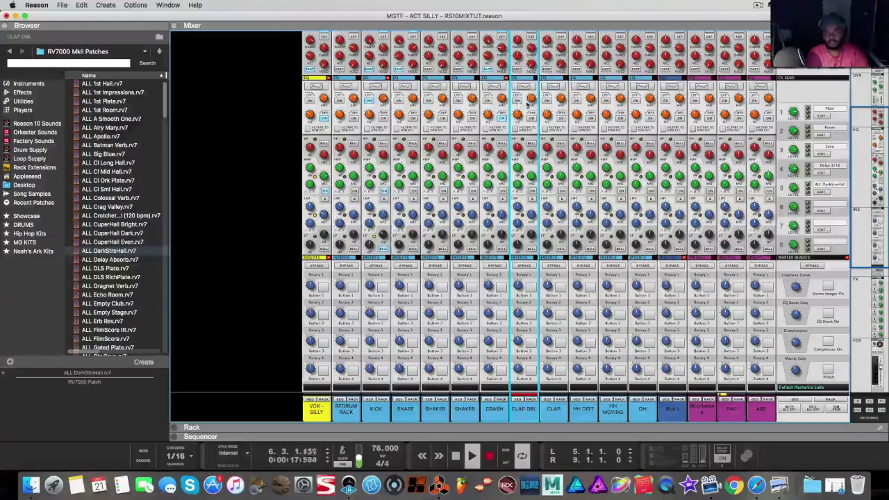
Step: Bring up the CLAP fader and enable the channel's send 2 to the Room reverb
scroll(535, 118, down, 6)
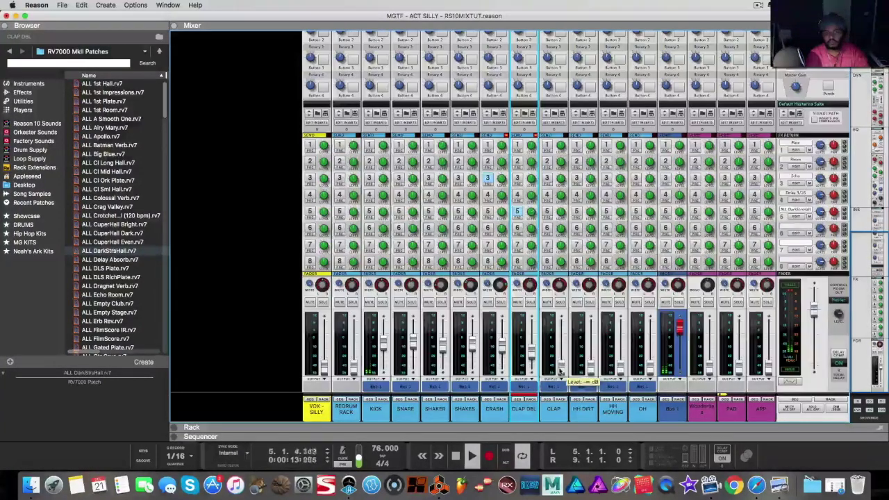
drag(561, 366, 560, 350)
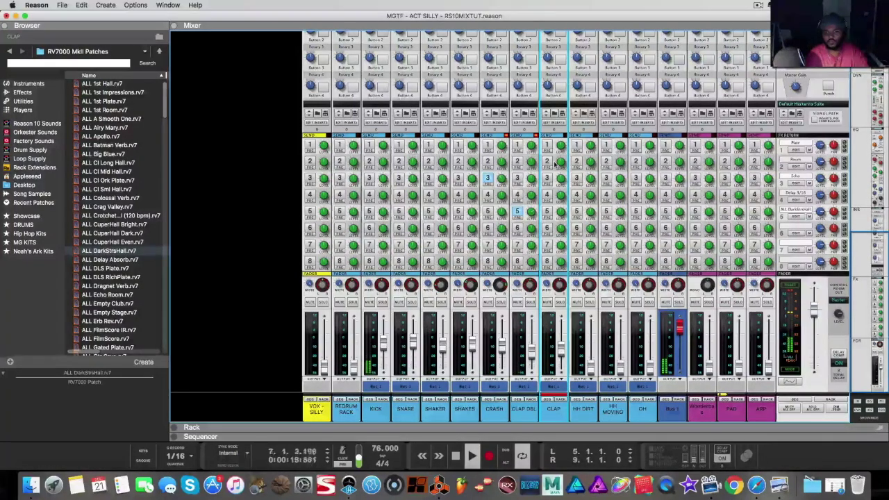
click(548, 161)
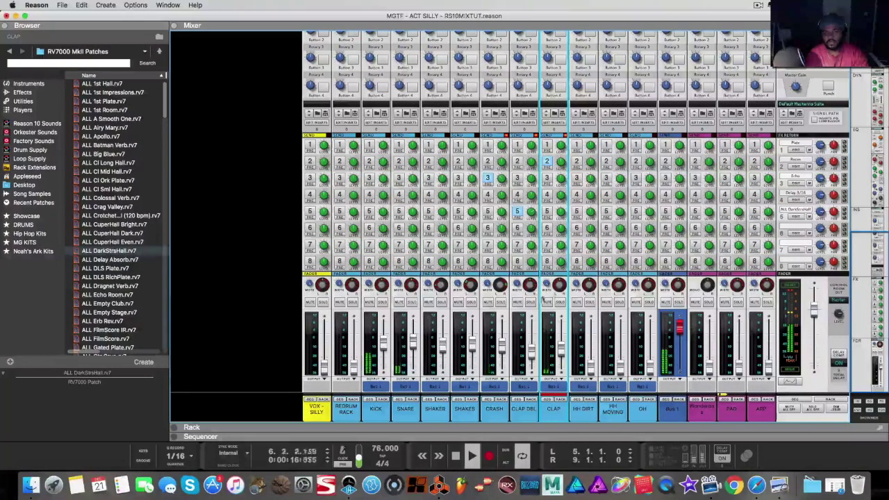
Step: Pan CLAP DBL to about -22, adjust the CLAP channel's pan and lower the CLAP fader slightly
click(530, 288)
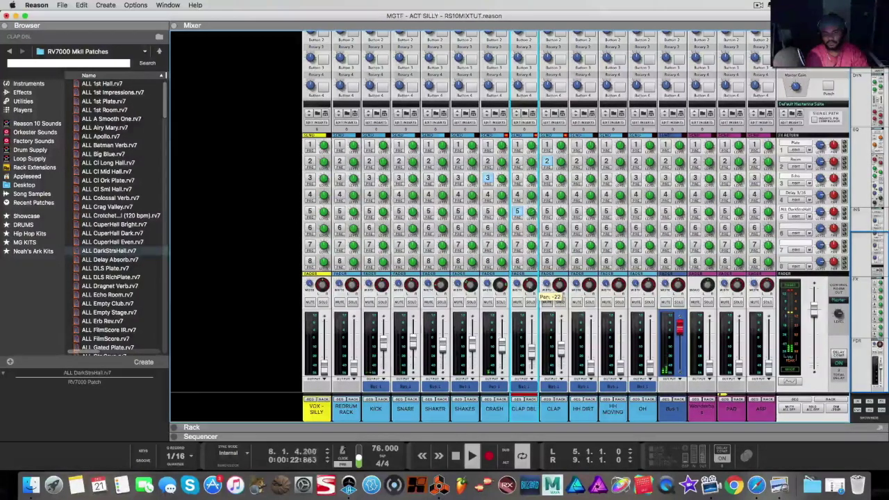
click(560, 291)
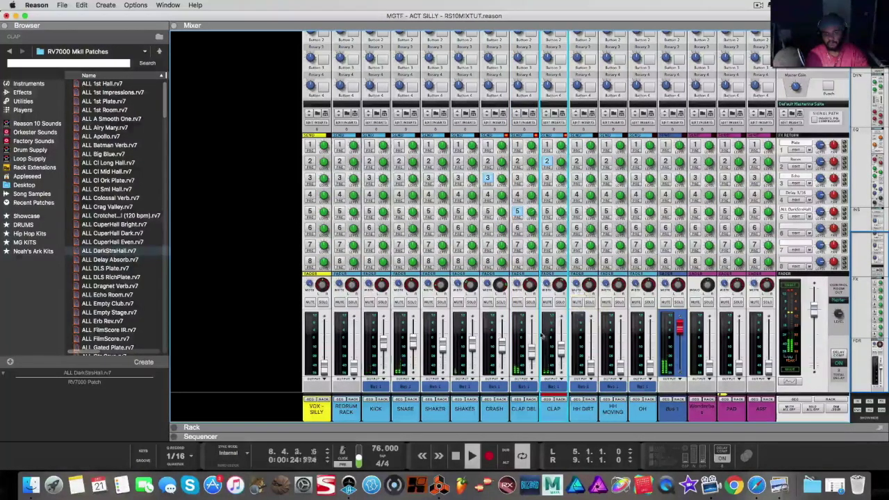
drag(559, 350, 560, 349)
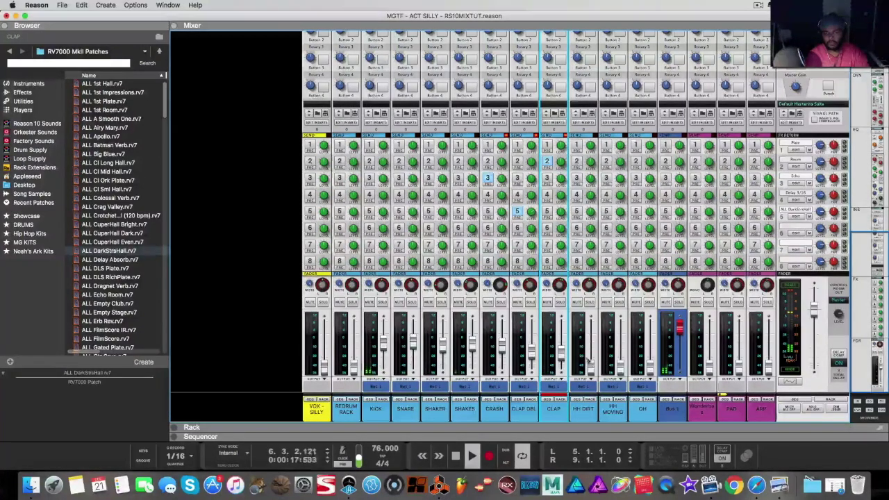
Step: Raise the HH DIRT, HH MOVING and OH faders to bring them into the drum mix
drag(591, 364, 590, 337)
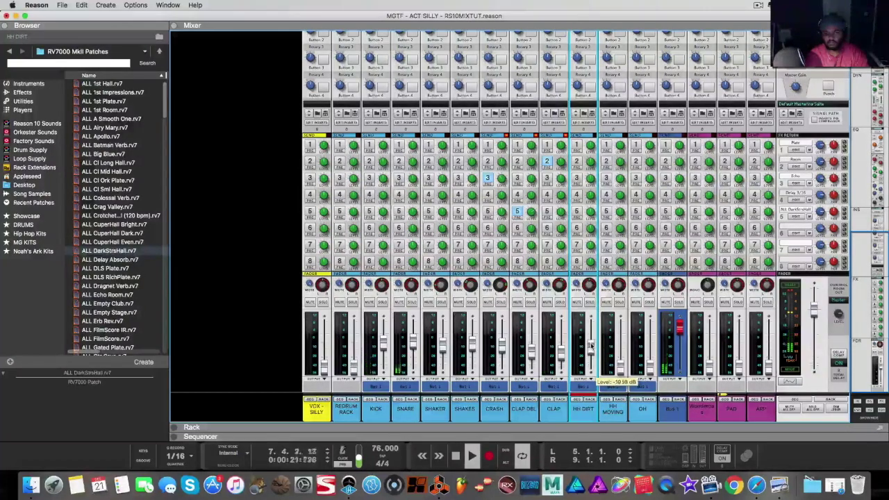
click(641, 351)
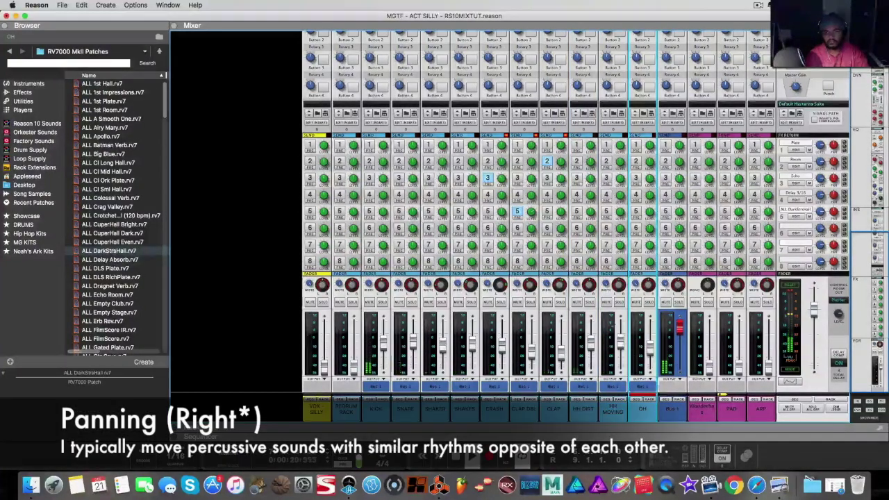
Step: Adjust the HH DIRT pan, pan HH MOVING to about 19, and apply channel-strip dynamics to the hi-hat channels
click(594, 288)
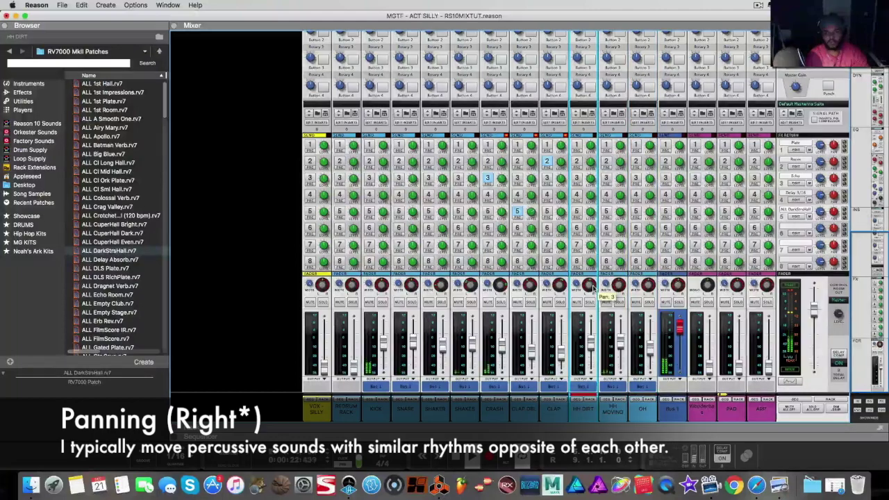
click(616, 286)
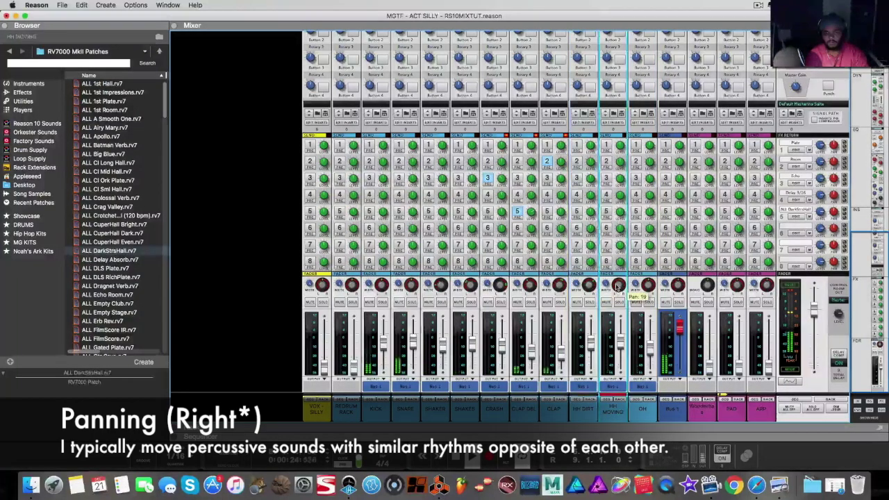
scroll(612, 305, up, 10)
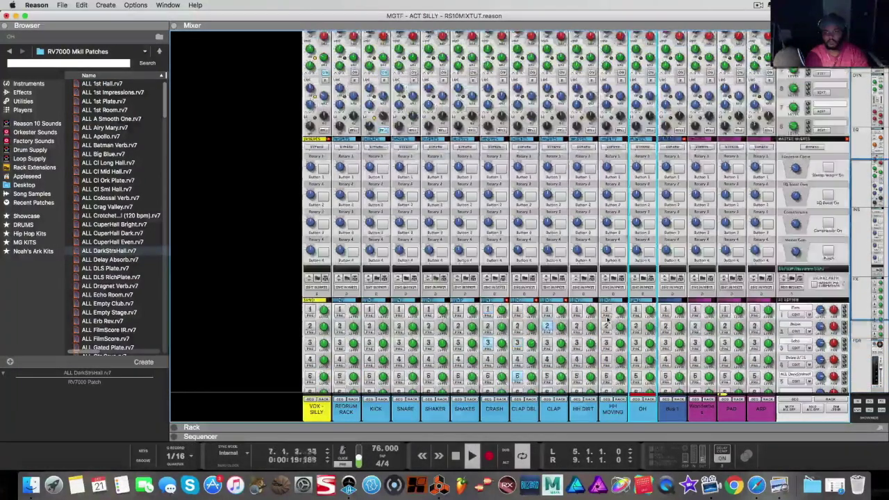
scroll(608, 319, up, 8)
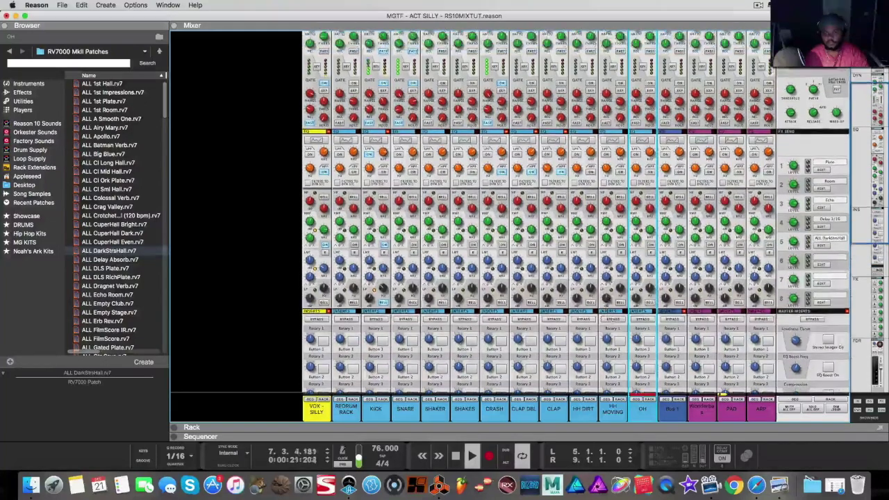
scroll(607, 253, up, 1)
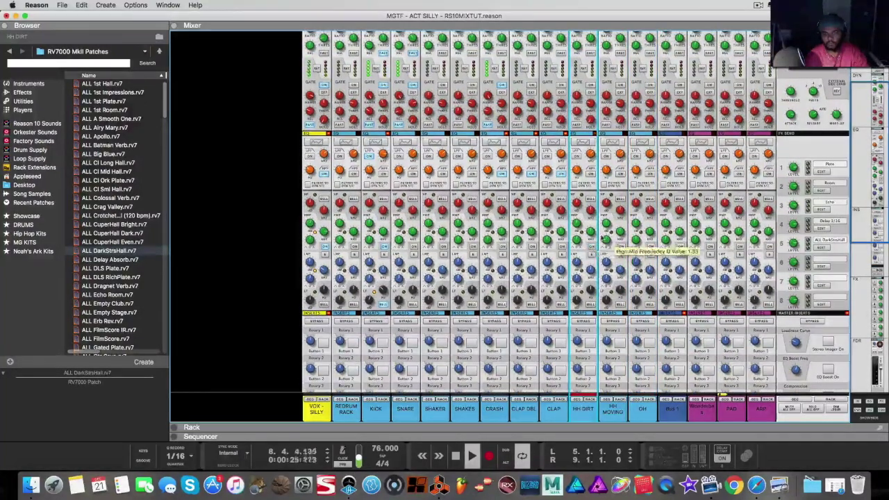
scroll(596, 246, up, 3)
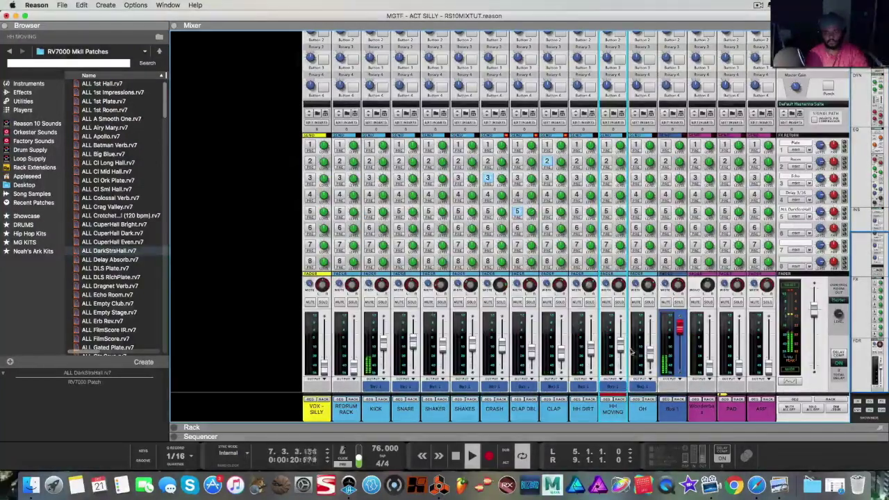
Step: Lower the OH fader slightly and enable Bus 1's send 2 to the Room reverb
mouse_move(648, 358)
scroll(646, 312, up, 1)
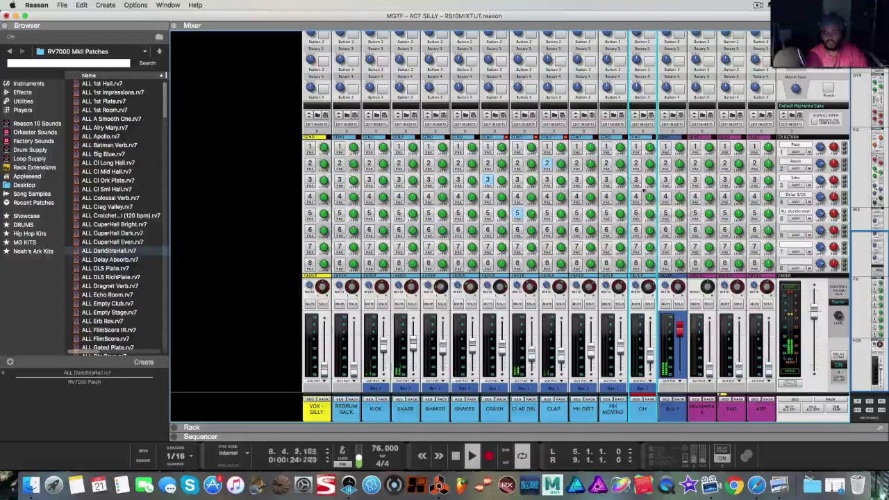
mouse_move(626, 197)
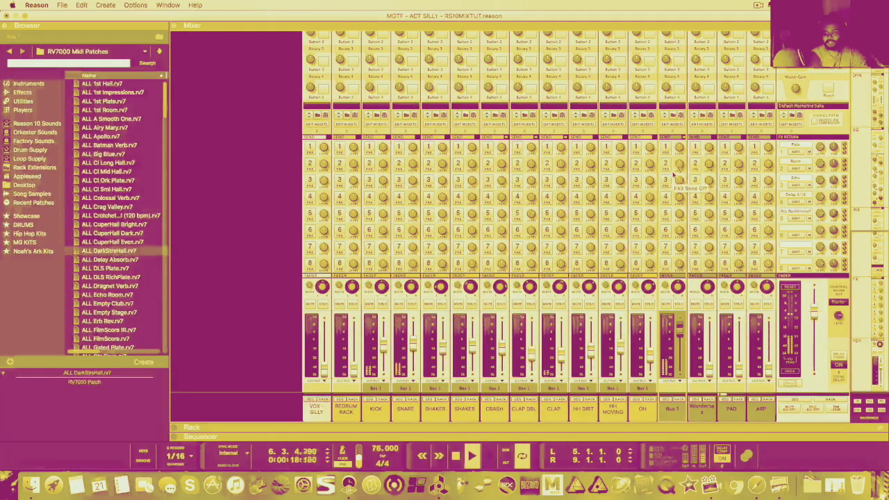
drag(679, 165, 680, 179)
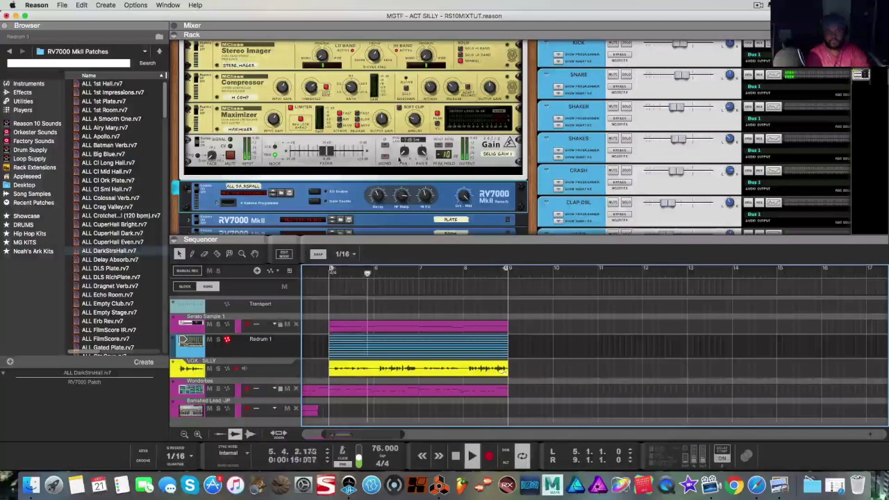
Step: Toggle the mono mode on the master's Selig Gain to compare the drum mix, and bring the mixer sends back into view
click(387, 160)
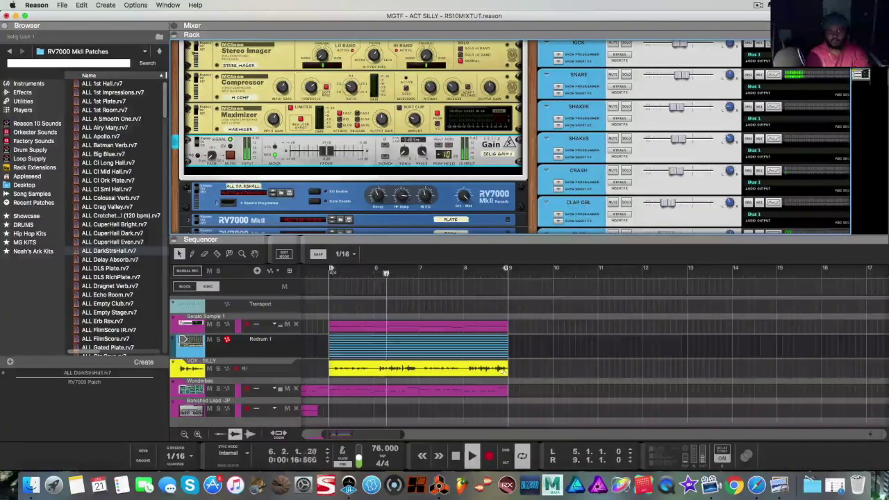
drag(174, 32, 174, 230)
scroll(550, 157, up, 10)
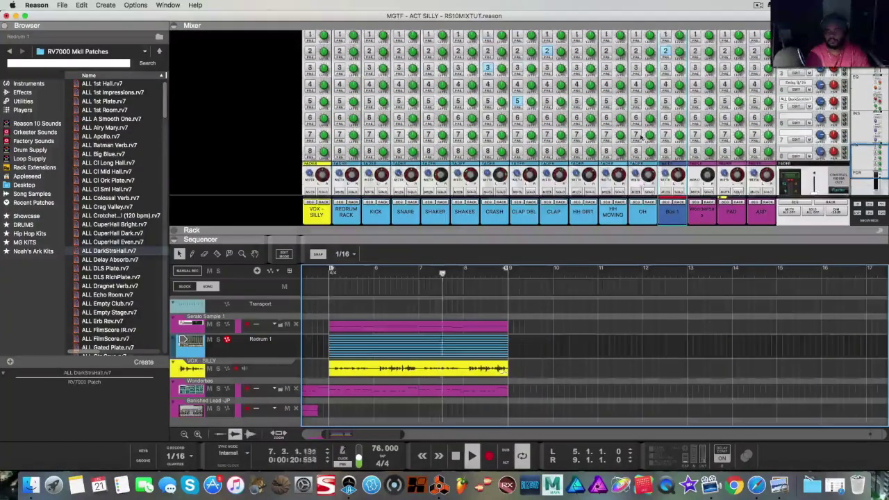
Step: Switch the CLAP channel from the Room send 2 to the DarkStrsHall send 5 at about -26 dB
click(561, 78)
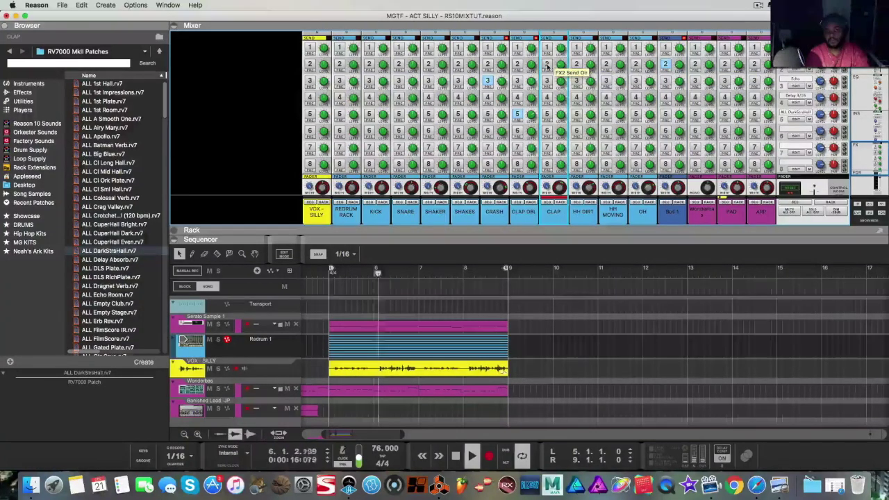
click(547, 114)
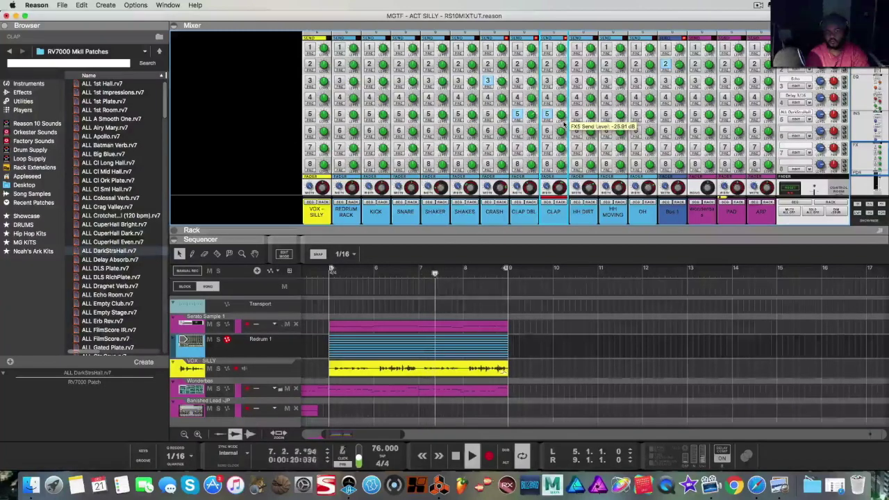
click(175, 27)
click(175, 27)
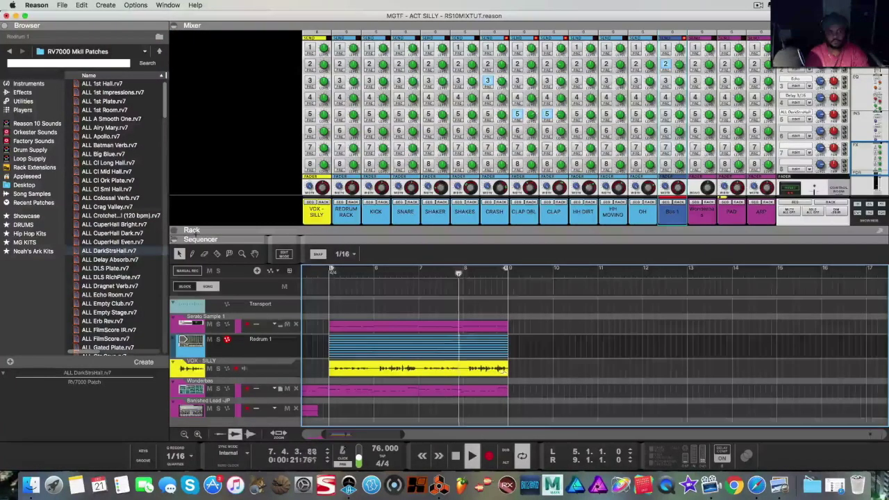
click(204, 233)
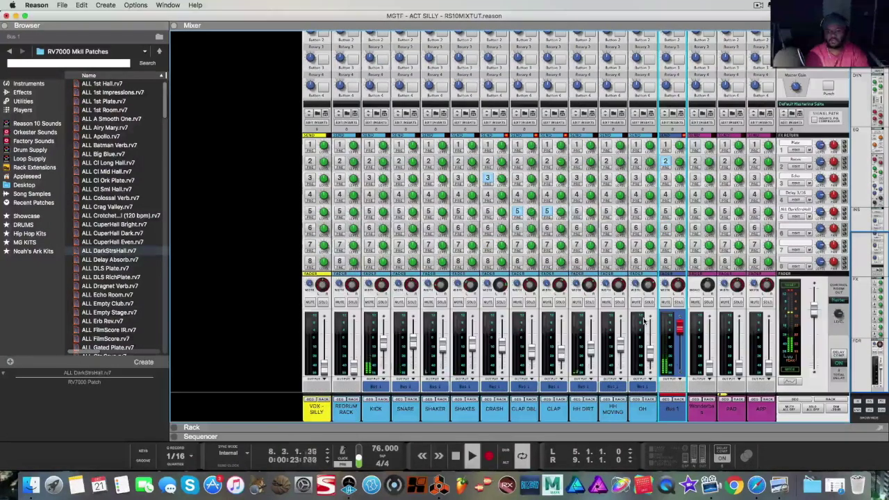
Step: Raise the bass channel fader beside Bus 1 to about -22 dB and toggle mono on the master's Selig Gain
click(709, 367)
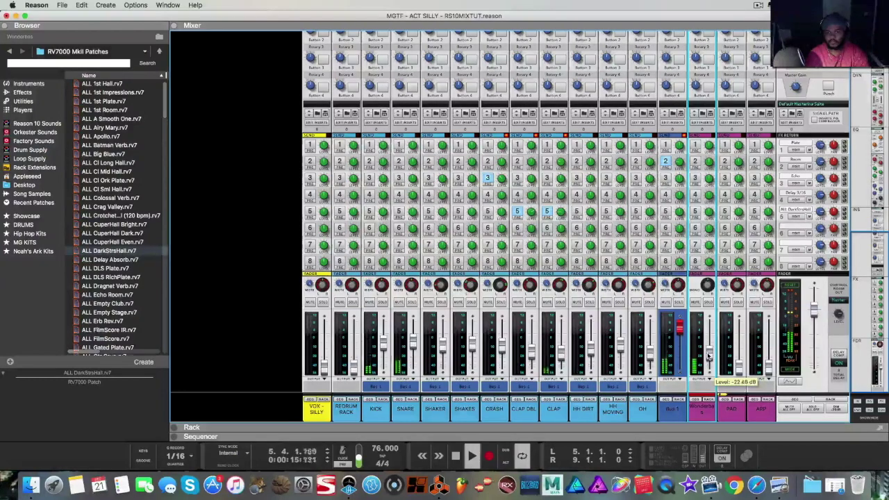
click(167, 428)
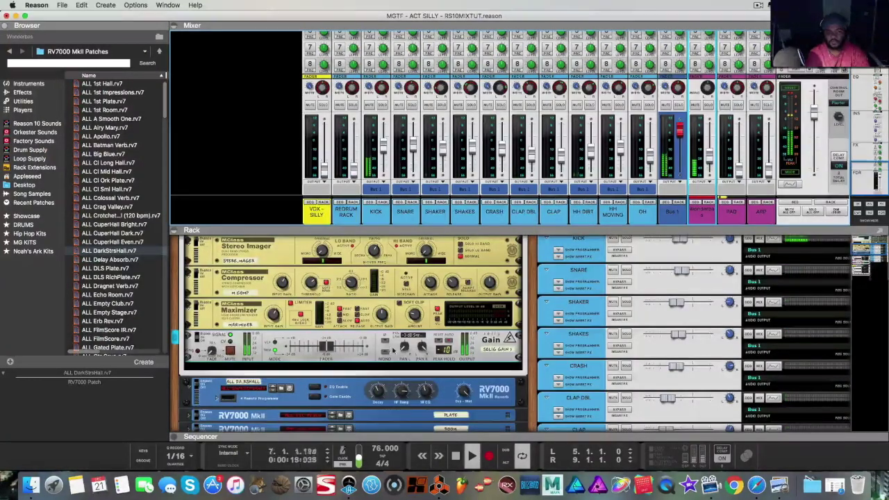
click(386, 354)
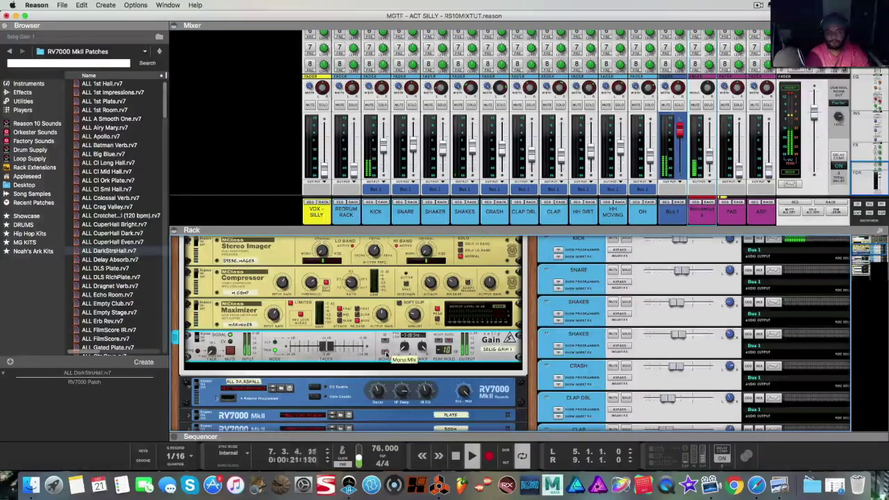
click(178, 231)
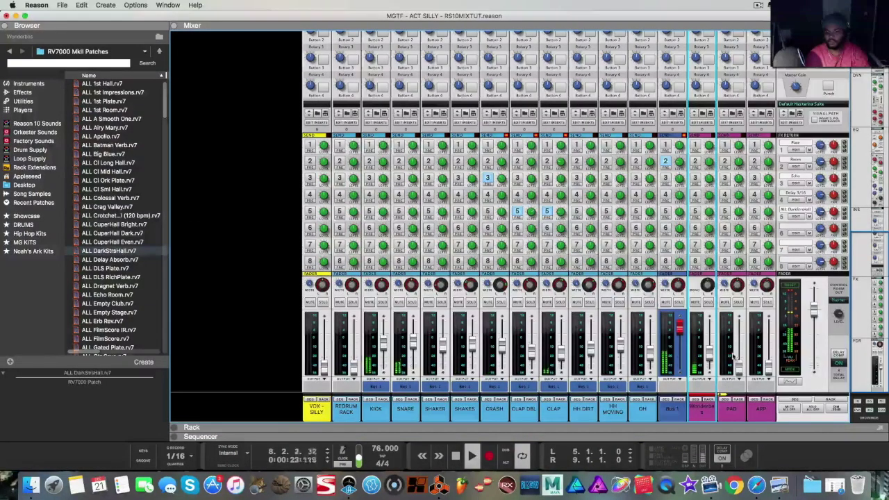
Step: Raise the PAD fader, filter the channel with a low-pass at about 1.43 kHz plus the high-pass, and enable its send 5
mouse_move(739, 374)
mouse_down()
mouse_move(730, 355)
mouse_move(734, 361)
mouse_up()
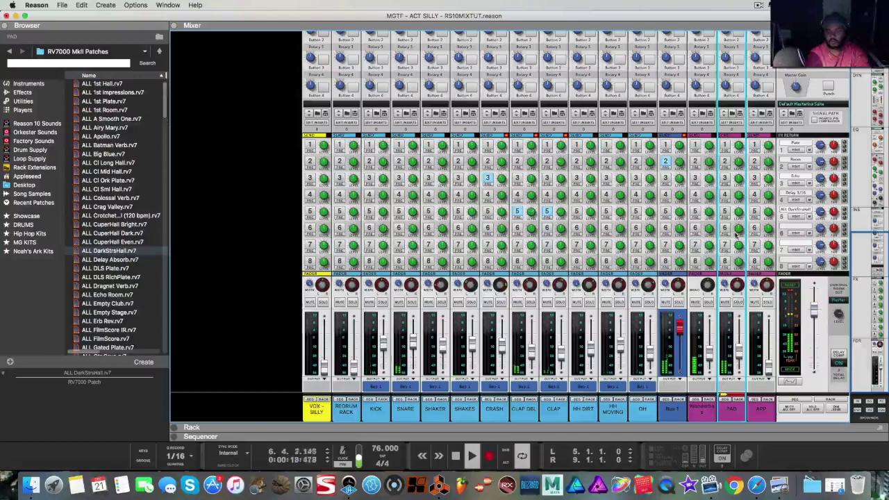
scroll(734, 235, up, 15)
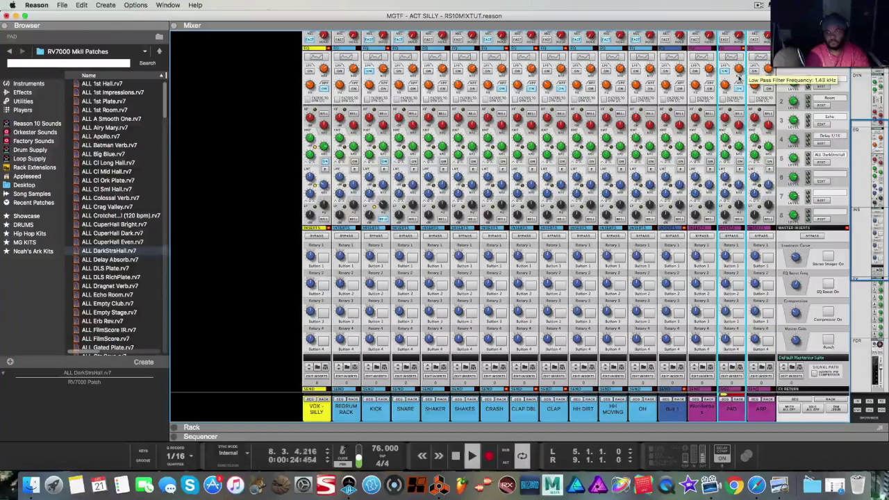
scroll(730, 266, down, 5)
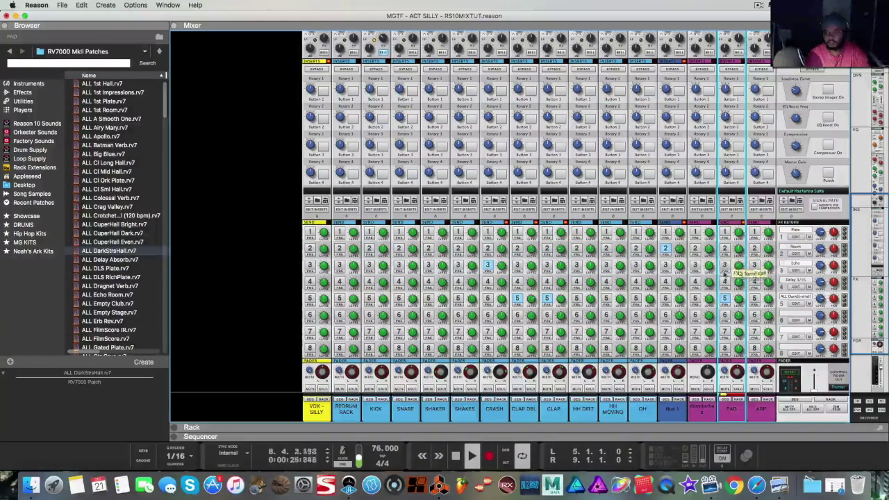
Step: Send the PAD channel to the delay on send 4, adjust the send level, and enable the bass channel's low-pass filter
click(724, 282)
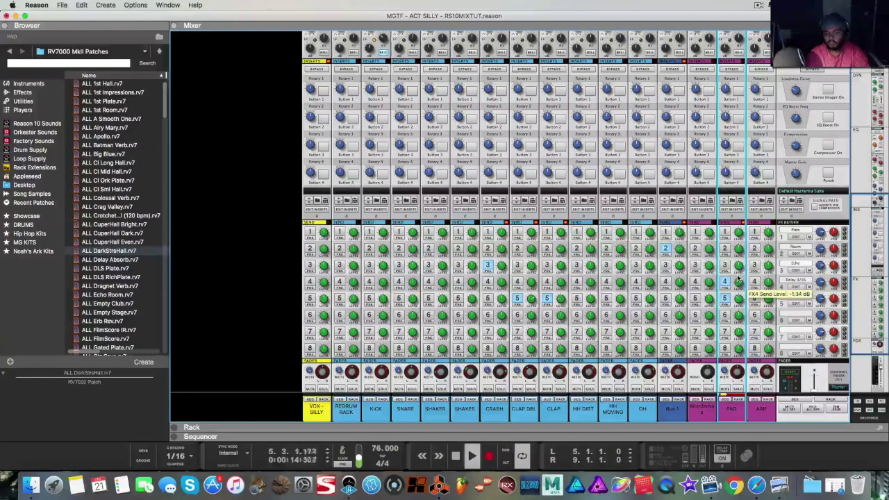
drag(740, 287, 742, 299)
scroll(741, 299, up, 5)
scroll(694, 271, down, 10)
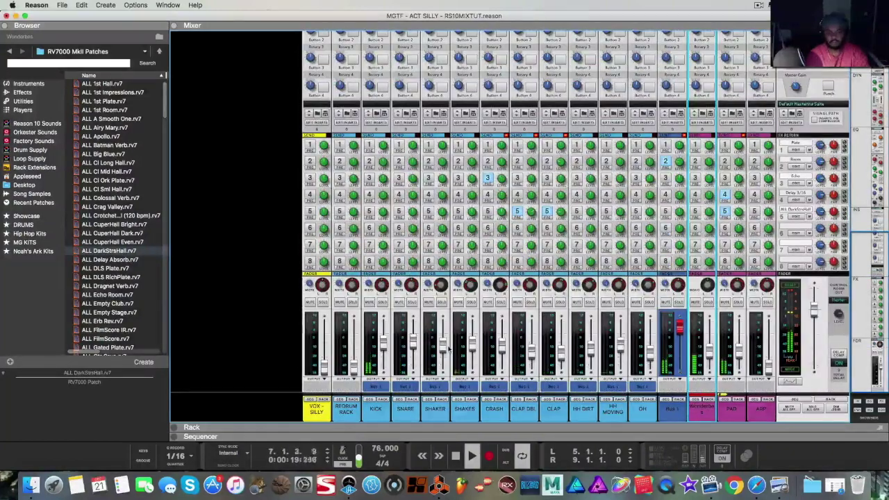
Step: Bring up the VOX - SILLY fader to about -16 dB and enable the channel's sends 1, 3 and 5
mouse_move(323, 374)
drag(324, 368, 323, 352)
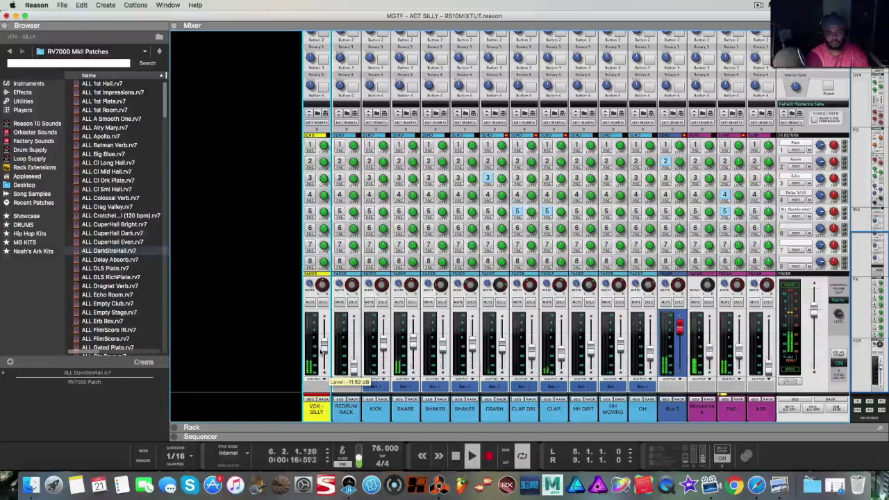
scroll(323, 353, up, 10)
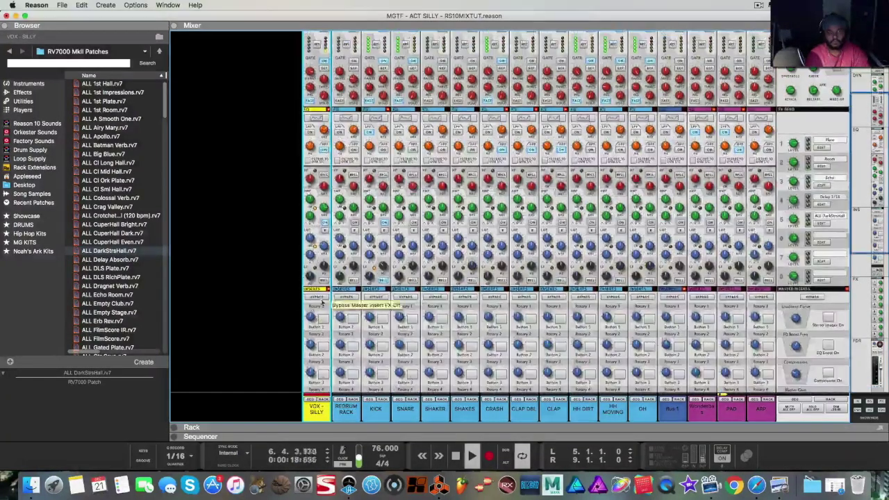
scroll(314, 151, down, 10)
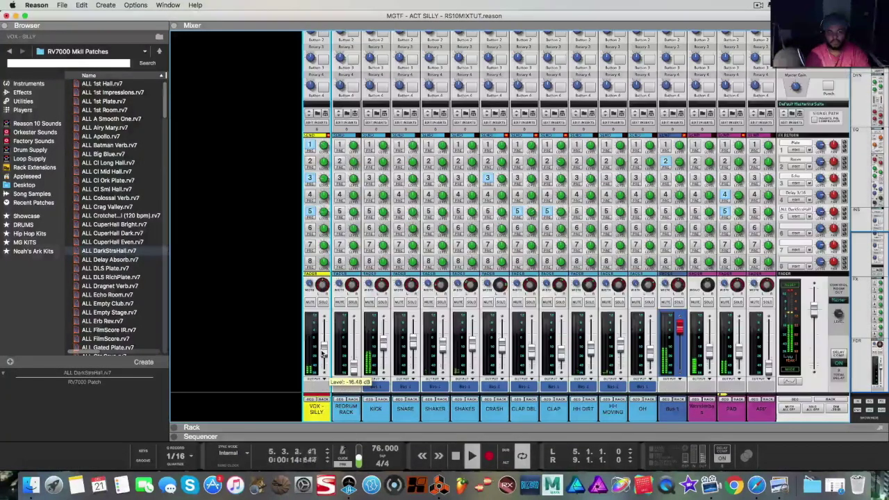
Step: Check the mix through the master's Selig Gain and raise the VOX - SILLY fader to about -10.5 dB
click(174, 26)
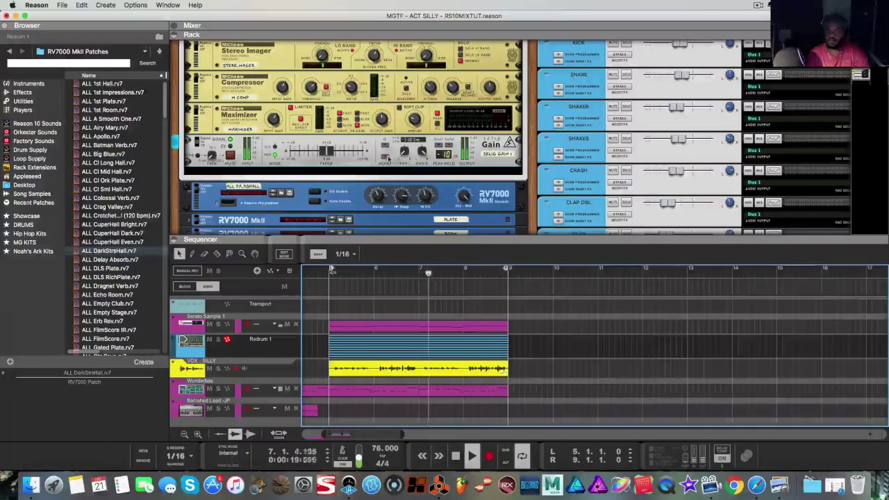
click(416, 165)
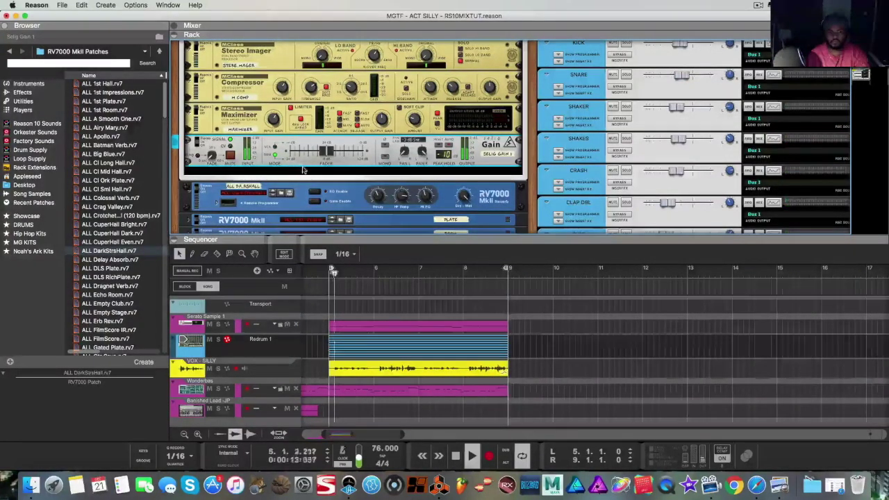
click(174, 29)
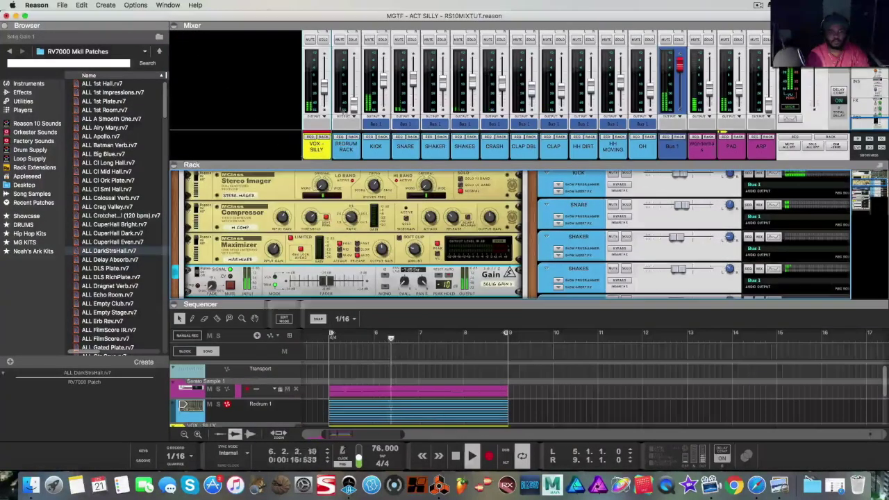
drag(324, 94, 323, 92)
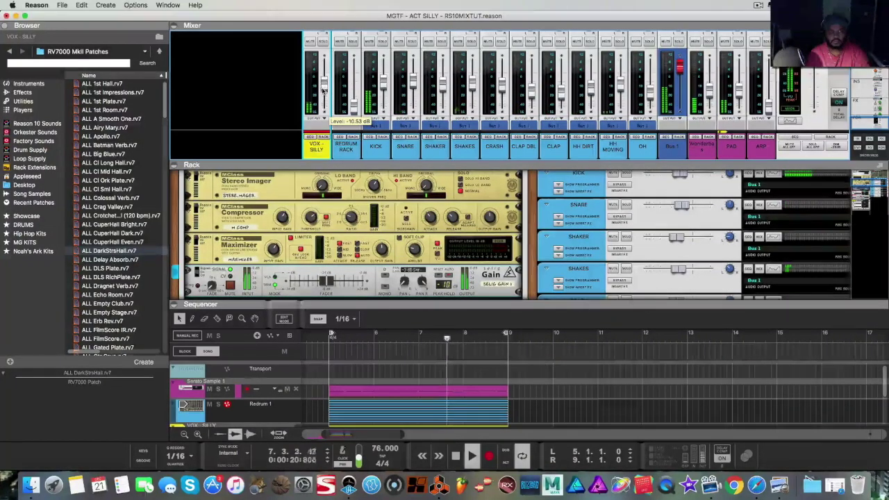
Step: Review the VOX - SILLY channel's dynamics and EQ settings, and show the rack together with the mixer
scroll(348, 98, up, 10)
click(175, 165)
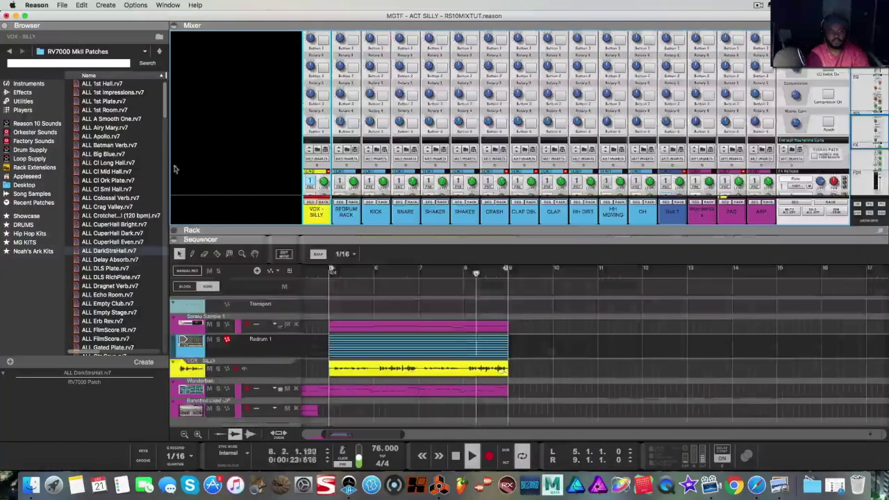
scroll(326, 166, up, 5)
scroll(326, 167, up, 2)
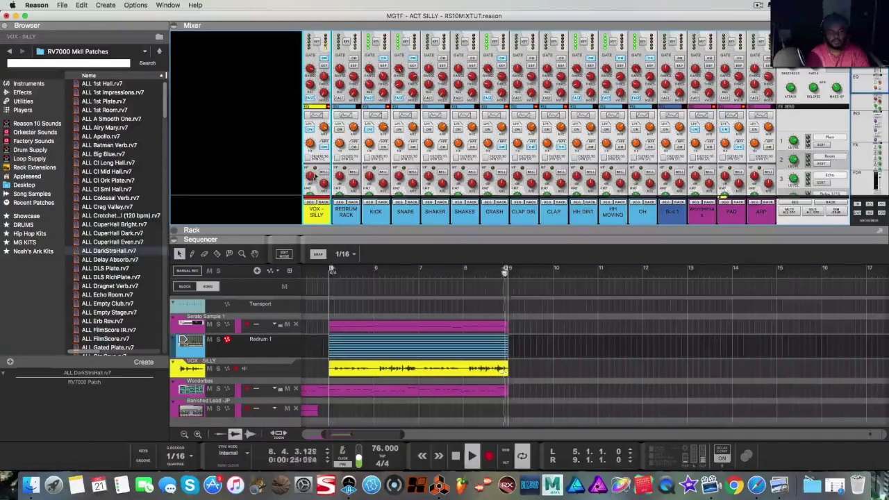
scroll(323, 156, up, 4)
scroll(391, 159, down, 8)
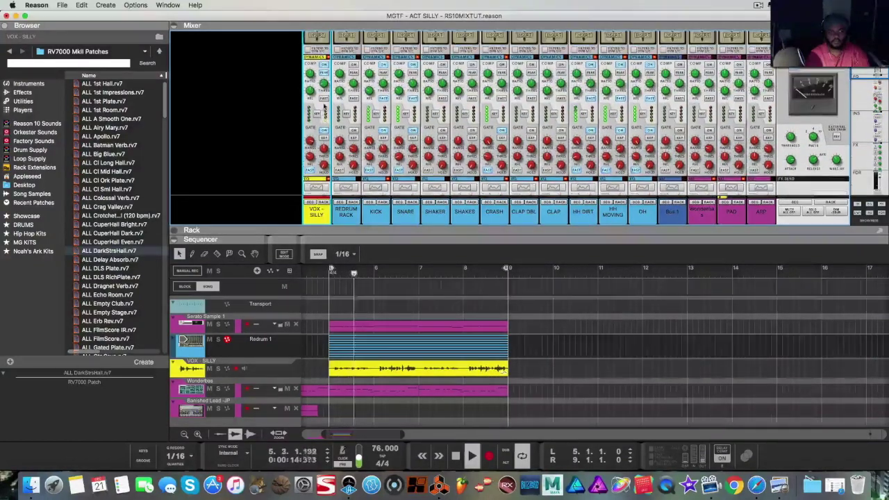
key(F6)
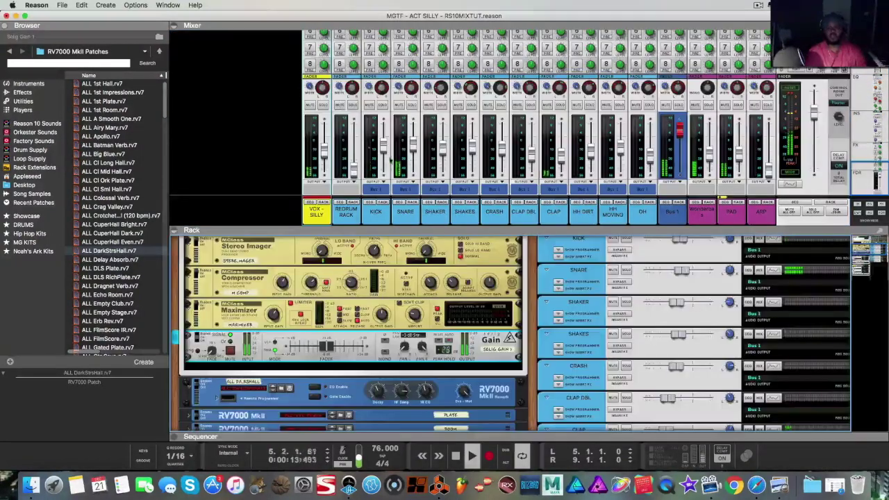
Step: Lower the master compressor's threshold to about -26.5 dB
click(175, 26)
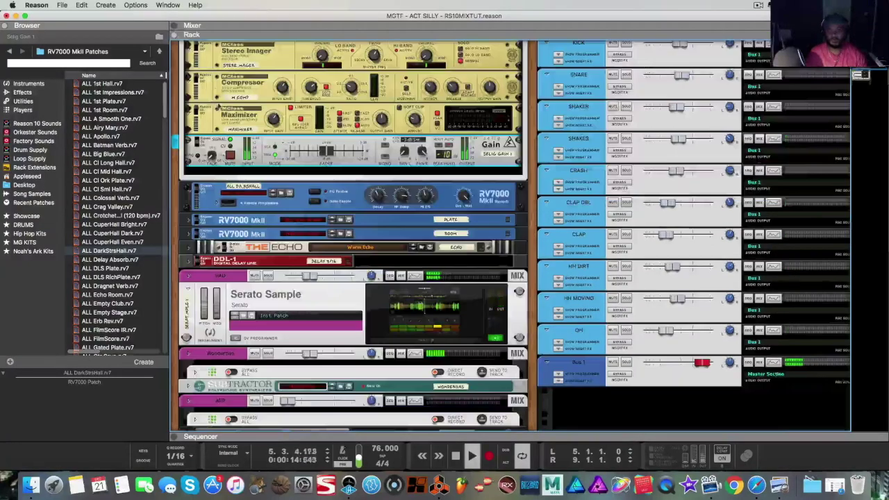
click(174, 26)
scroll(805, 104, up, 10)
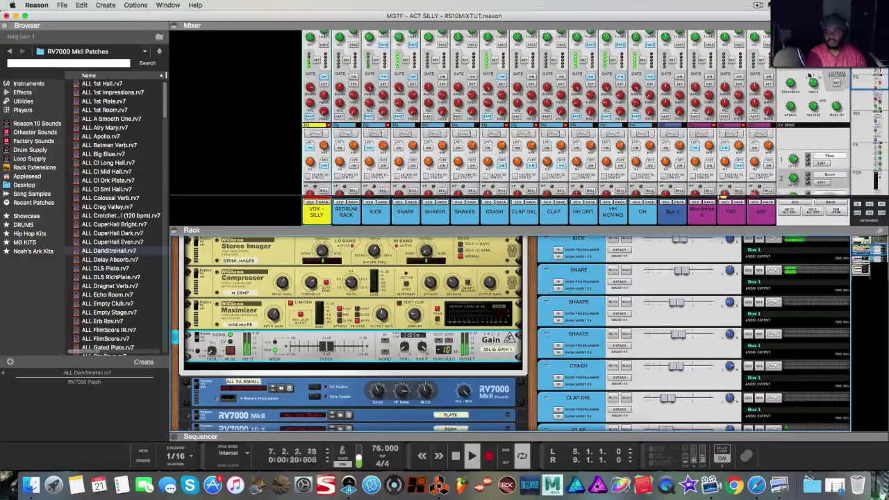
scroll(808, 74, up, 3)
mouse_move(797, 113)
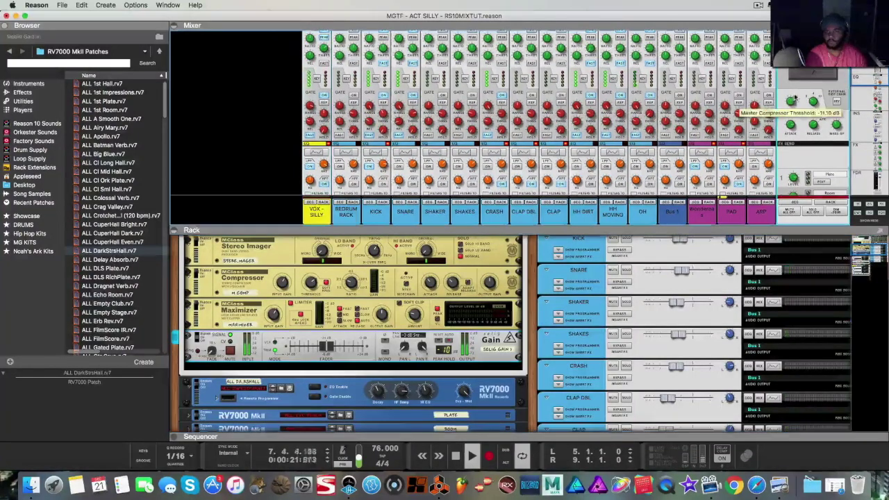
drag(790, 102, 790, 103)
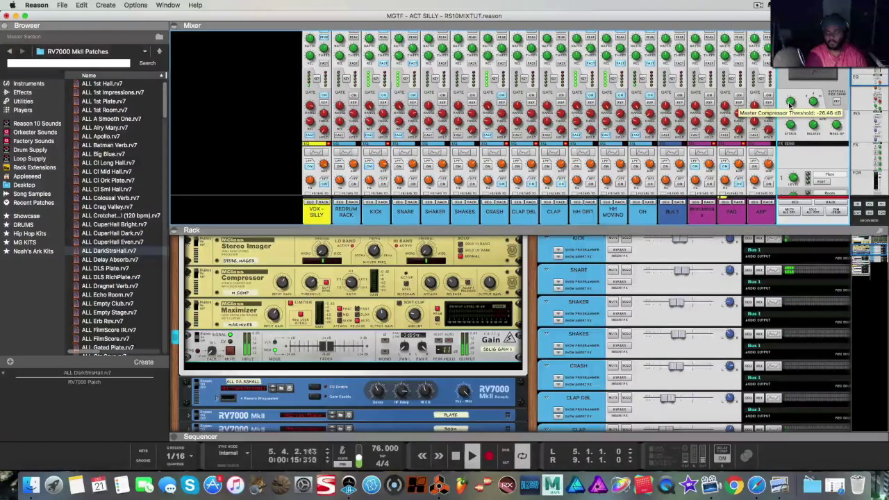
Step: Check the channel levels, select the OH channel, stop playback, and collapse the rack to review the mixer's EQ and insert sections
scroll(381, 129, down, 10)
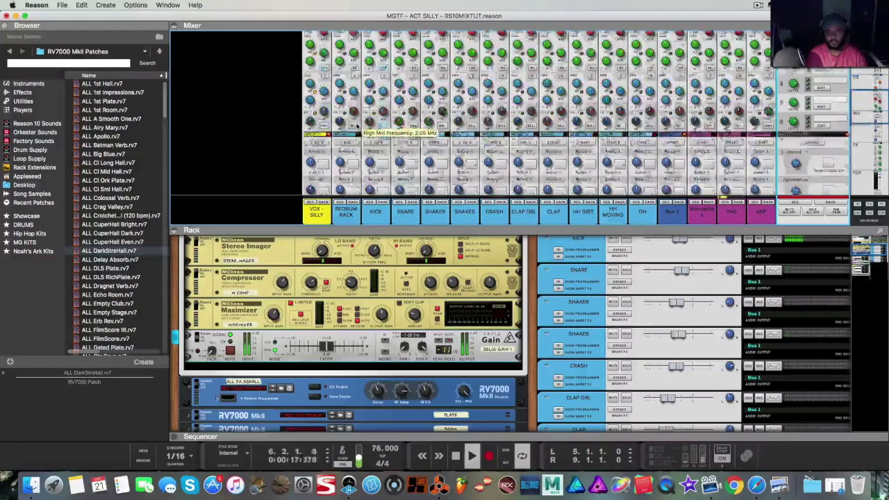
scroll(381, 129, down, 6)
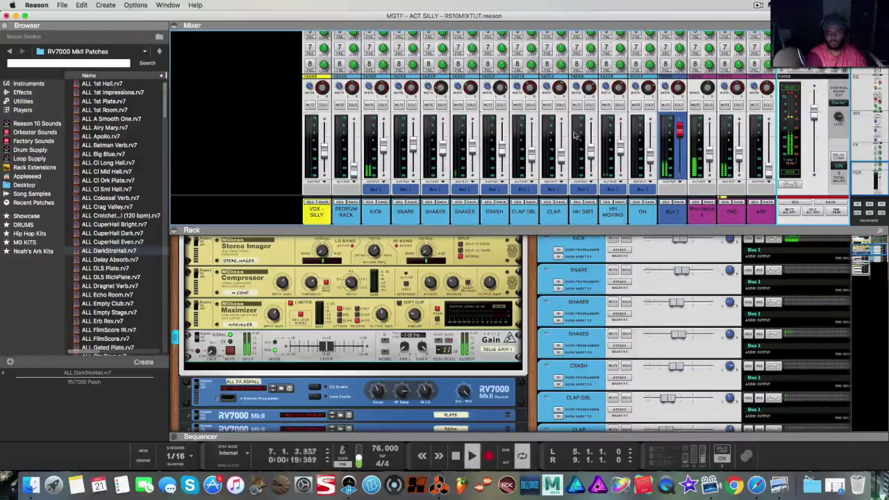
click(656, 169)
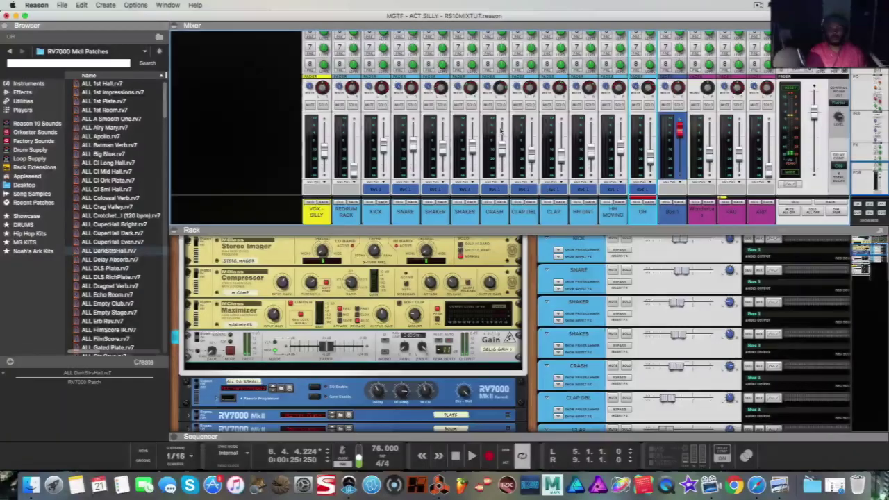
mouse_move(500, 130)
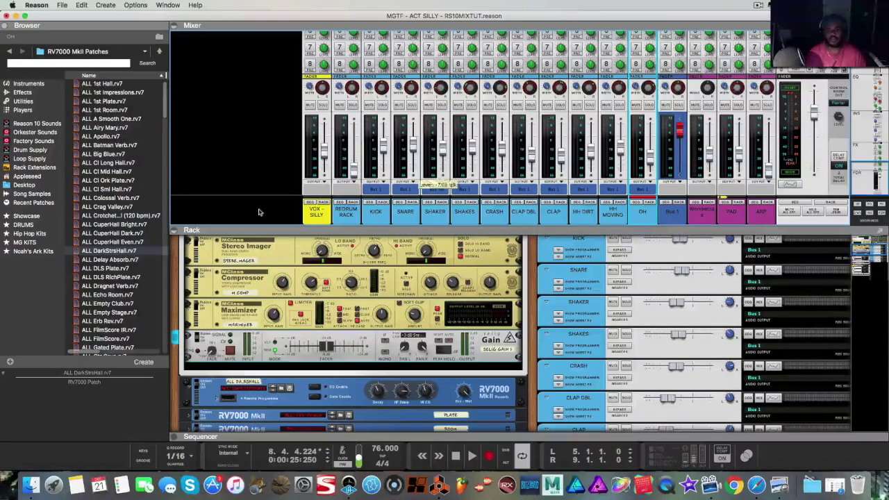
click(178, 232)
scroll(492, 206, up, 10)
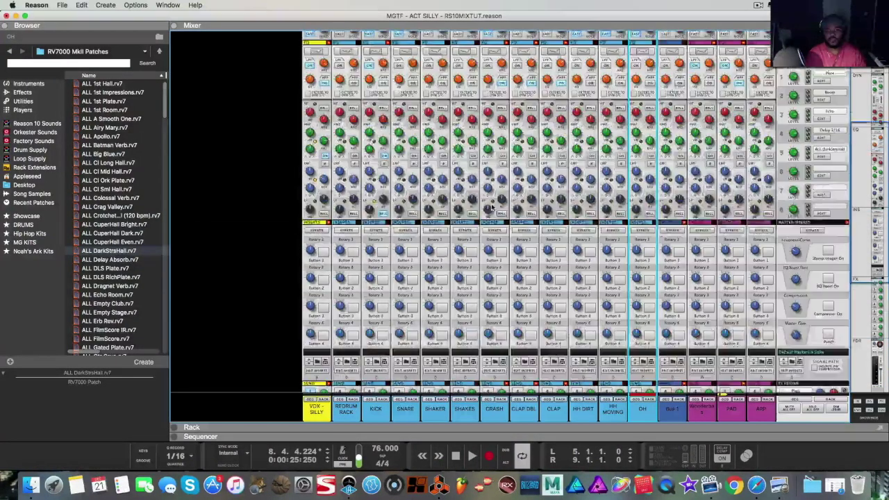